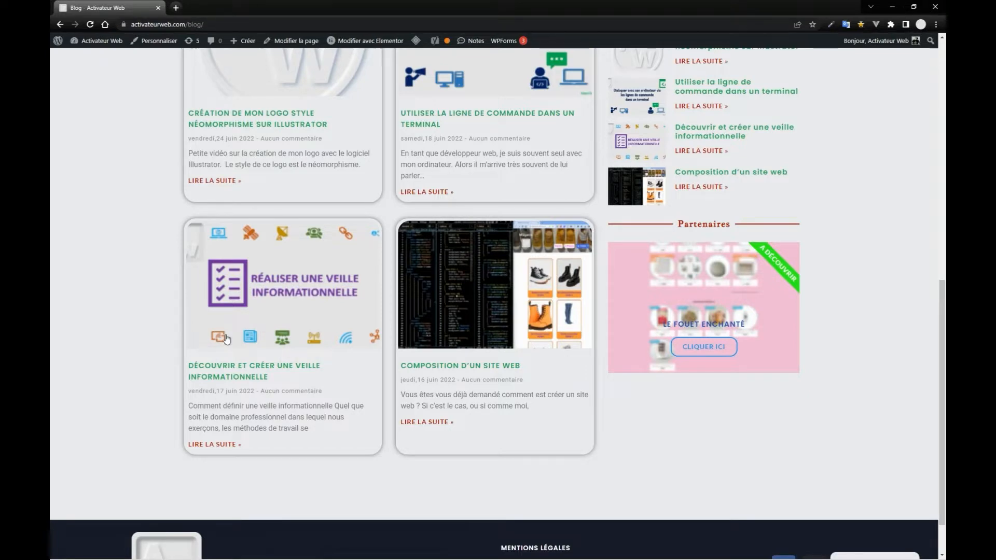
- Open wampserver.com in a new browser tab and go to the site's Télécharger section
left_click(174, 9)
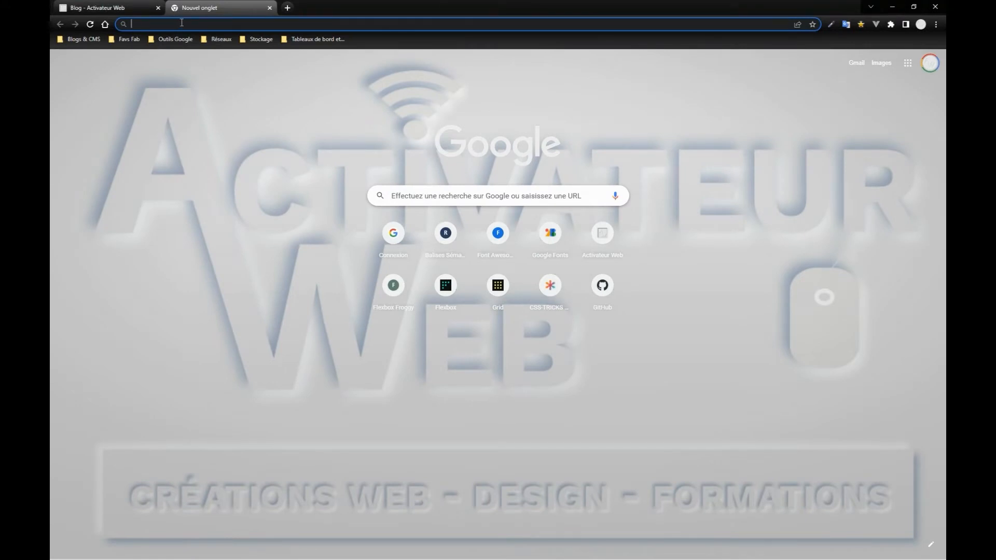
type("wam")
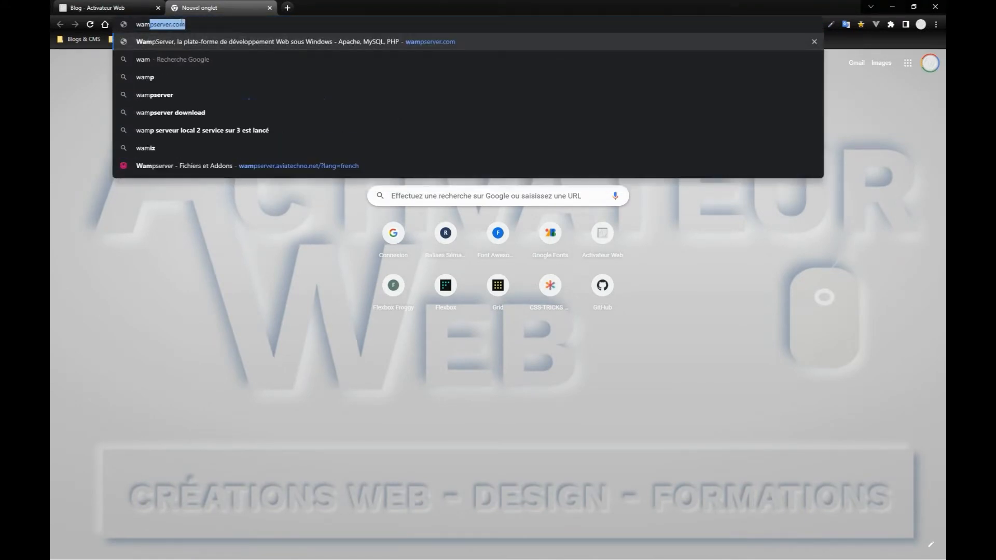
type("pserver")
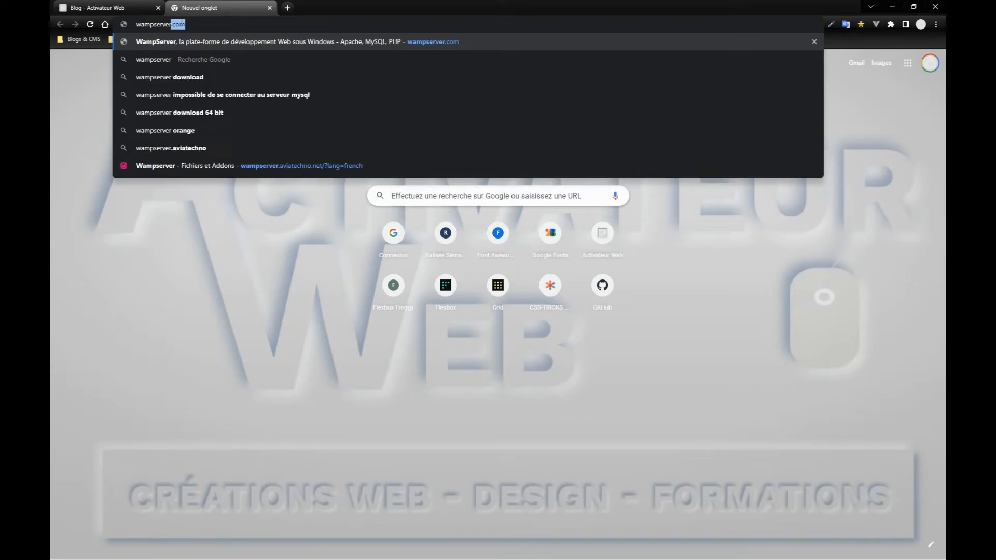
left_click(191, 48)
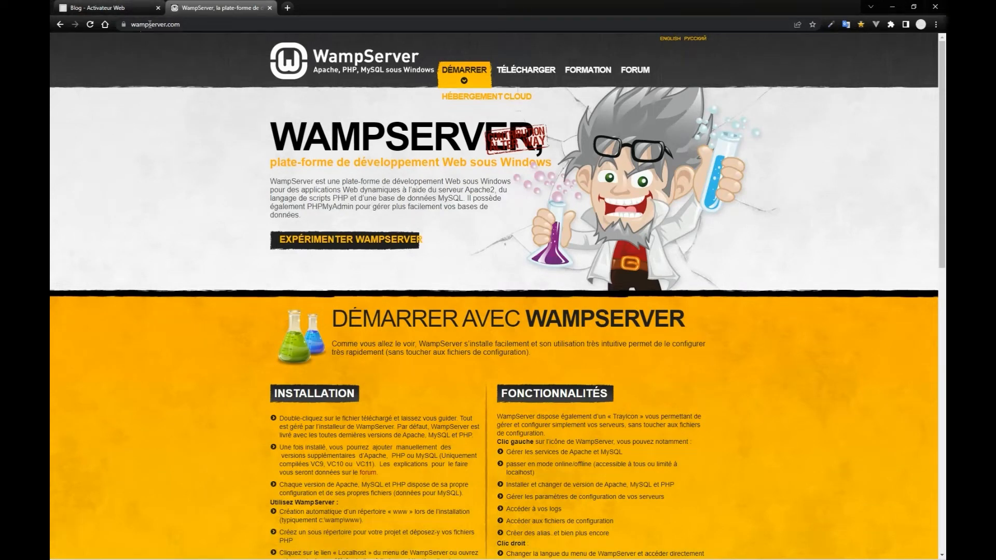
left_click(132, 26)
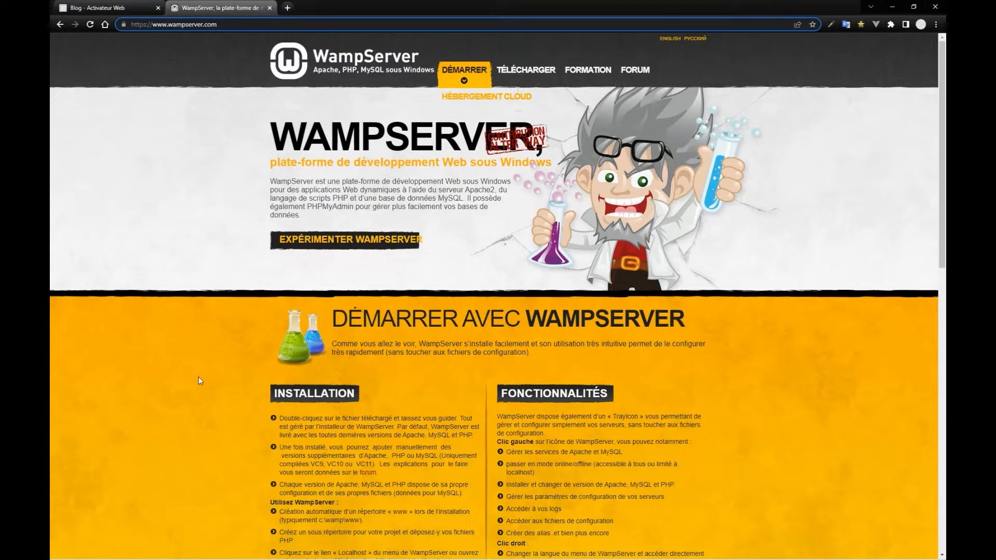
left_click(172, 372)
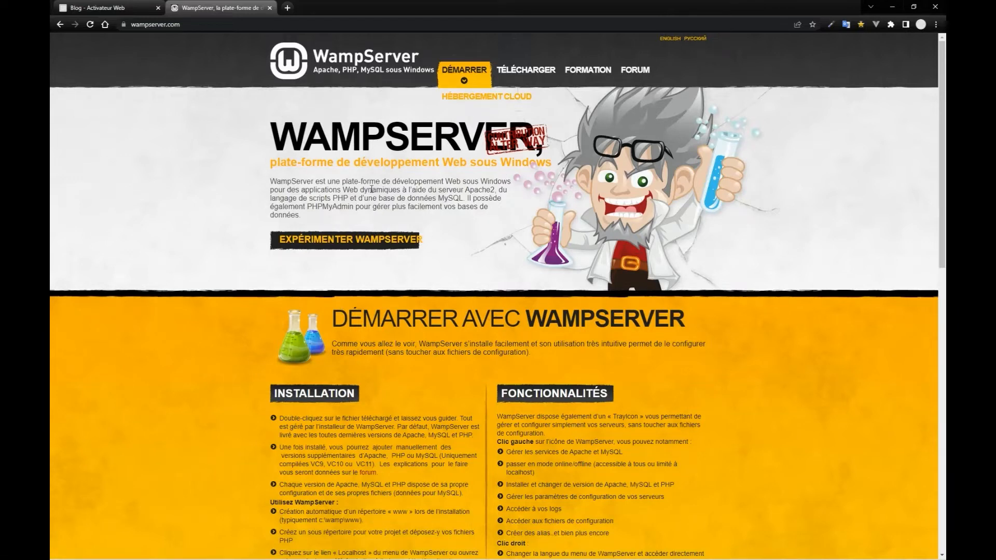
left_click(526, 71)
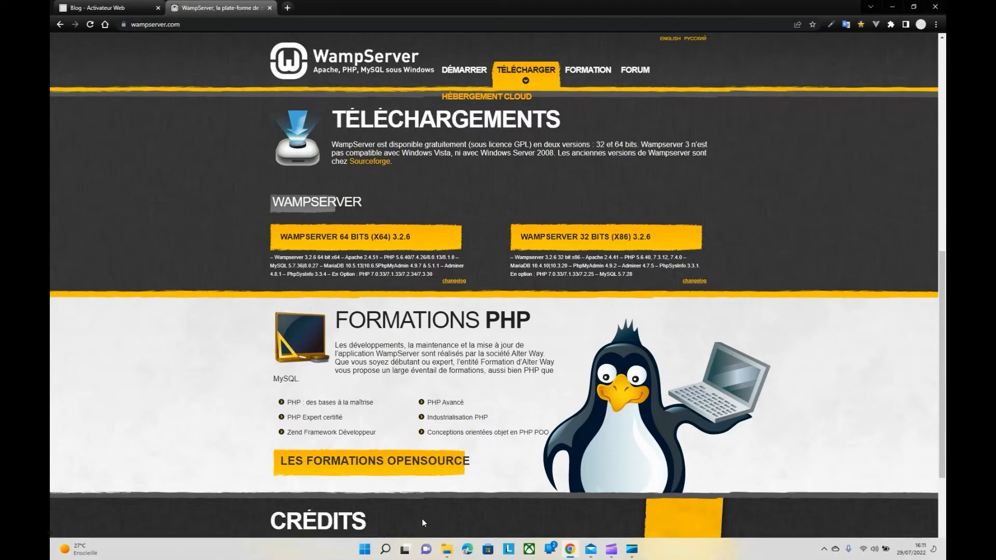
- Check the Windows system type under Informations système in the system settings, then close the settings window
mouse_move(366, 555)
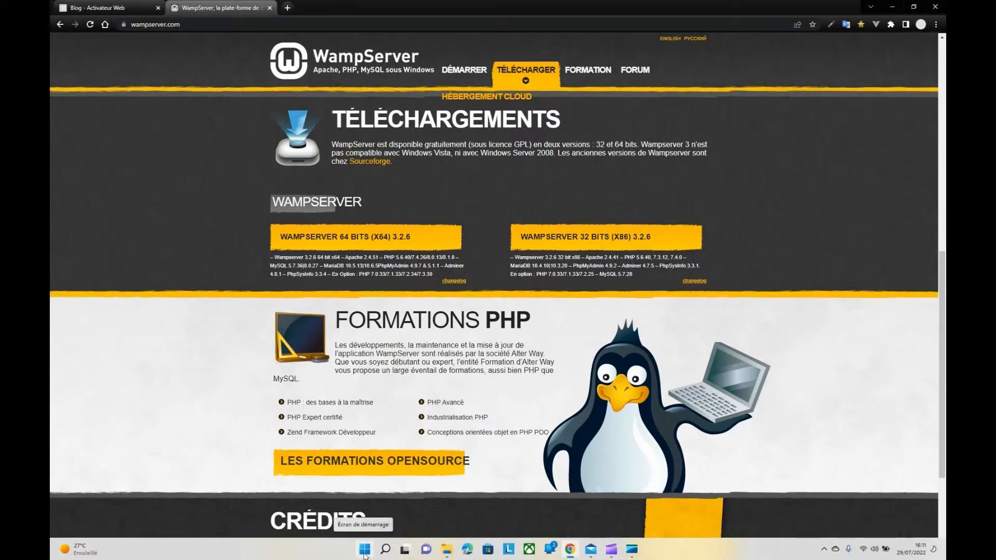
left_click(366, 549)
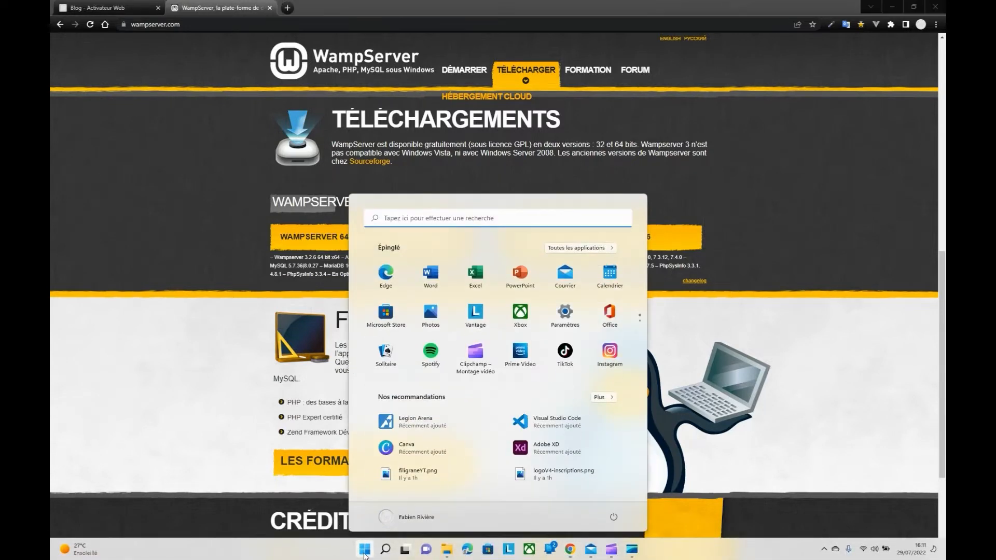
left_click(561, 317)
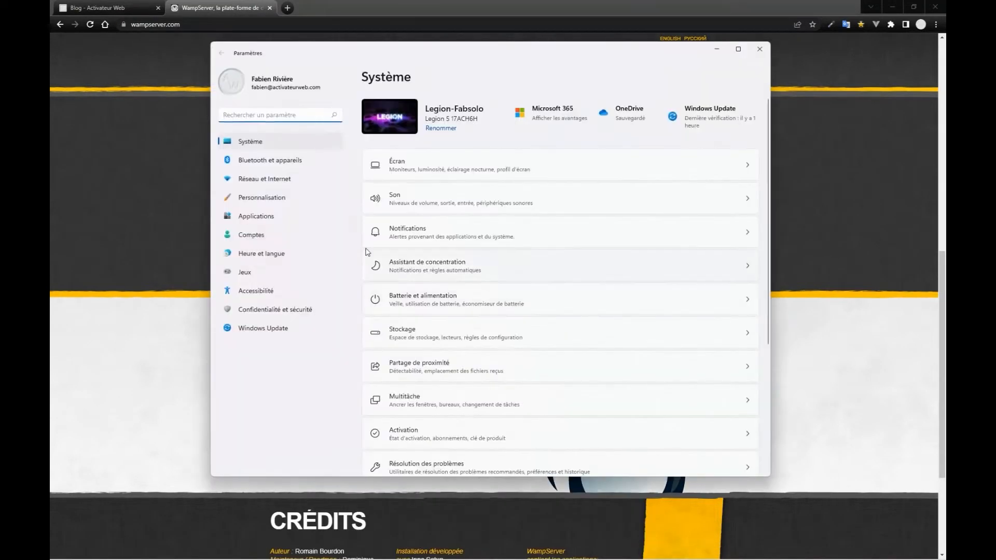
left_click(249, 143)
scroll(507, 256, "down", 4)
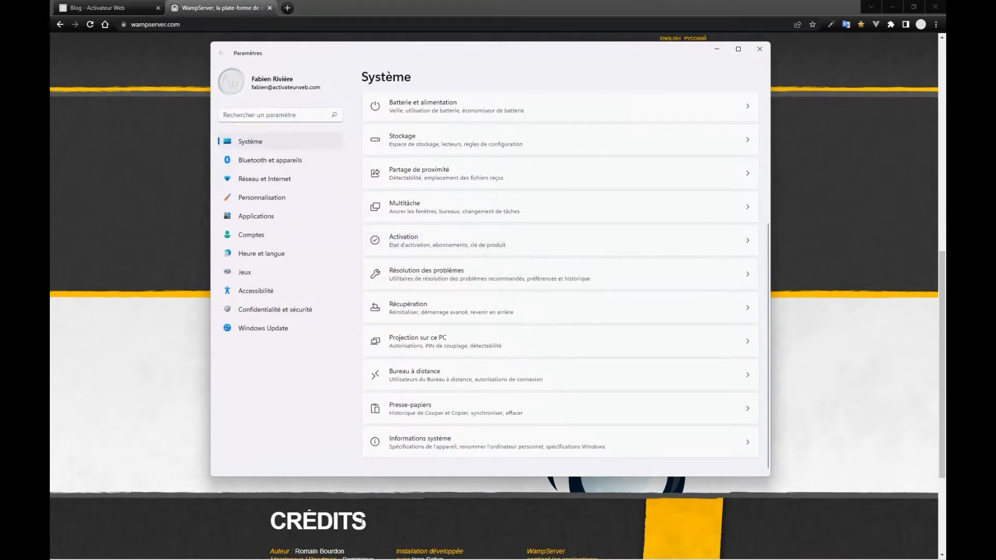
left_click(413, 445)
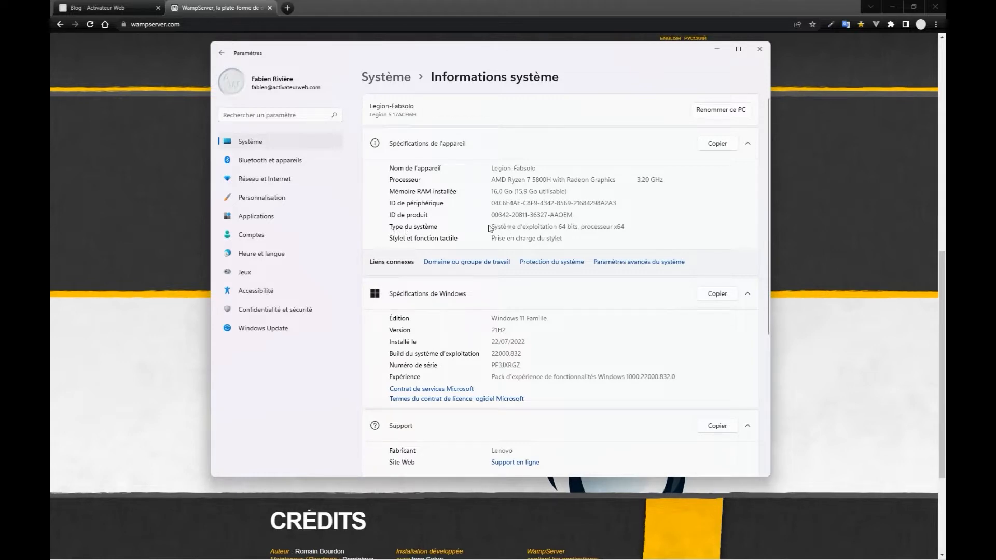
left_click_drag(493, 231, 624, 228)
left_click(223, 54)
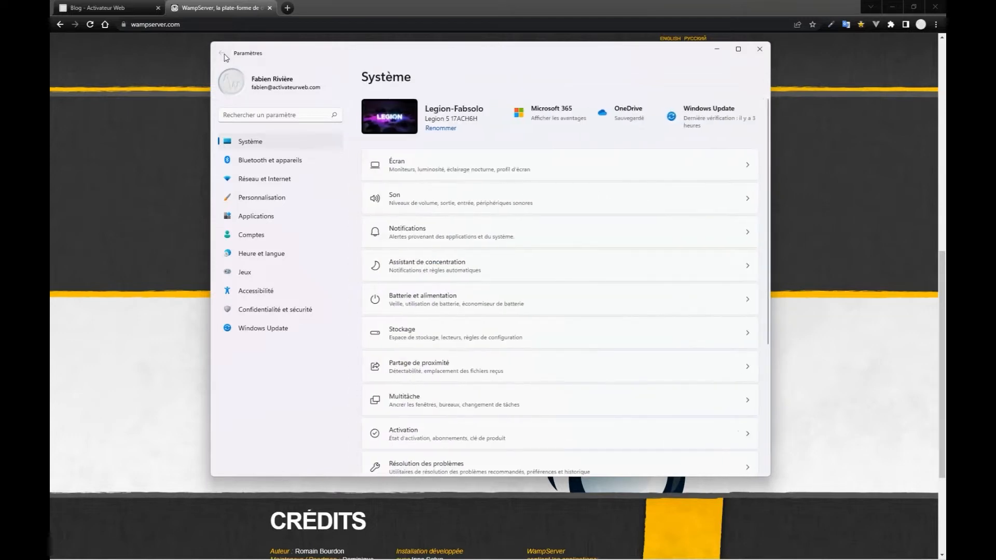
left_click(759, 49)
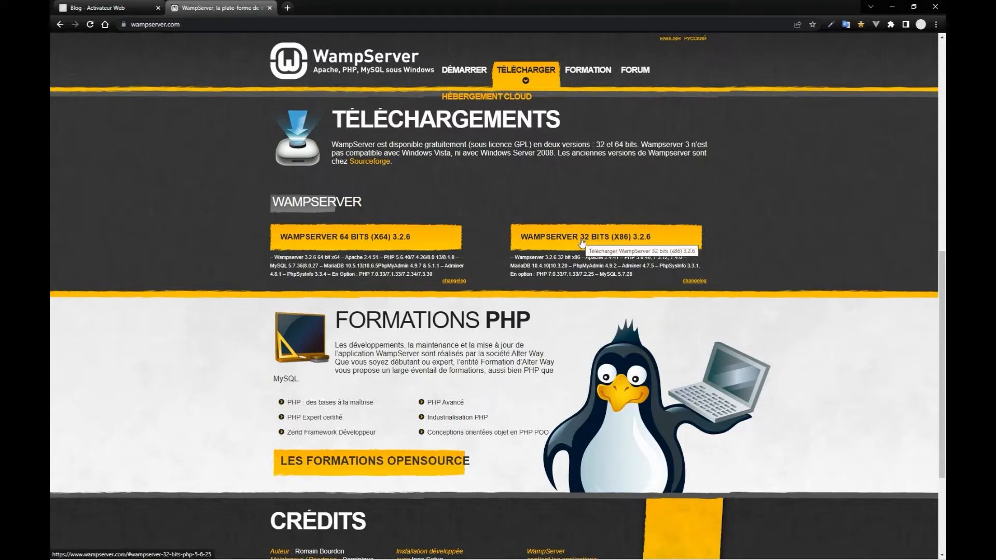
- Request WampServer 64 bits (x64) 3.2.6 through the direct download, skipping the form, and accept SourceForge's privacy terms
left_click(582, 241)
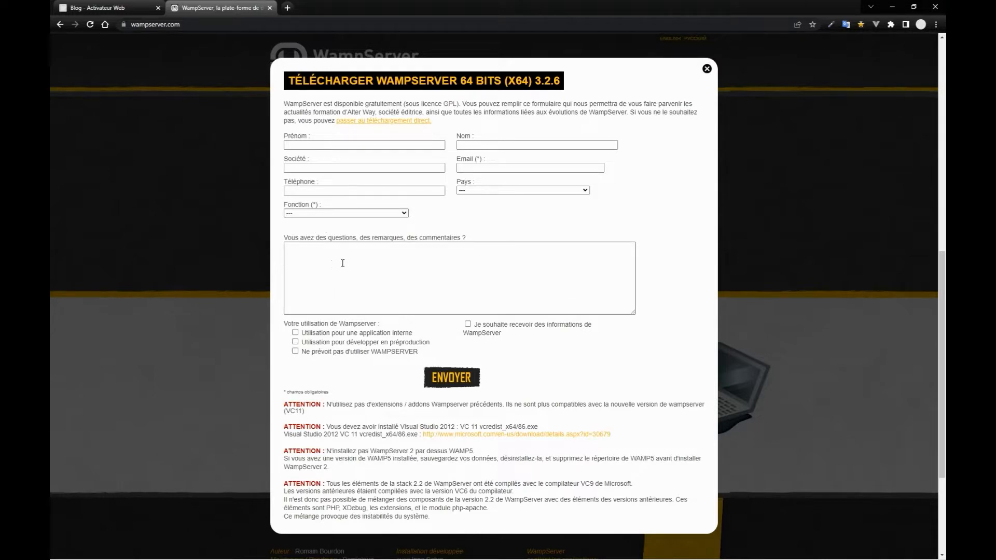
left_click(381, 120)
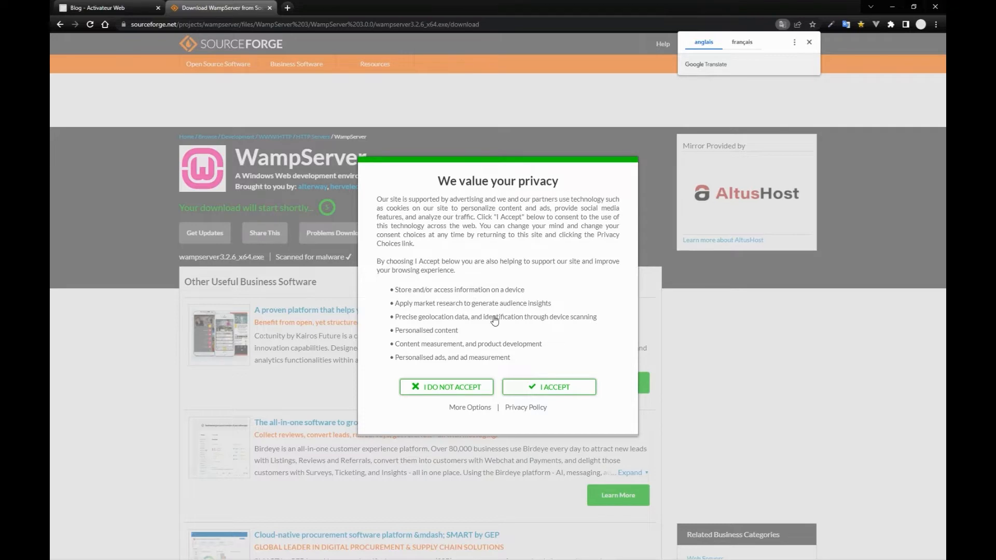
left_click(561, 387)
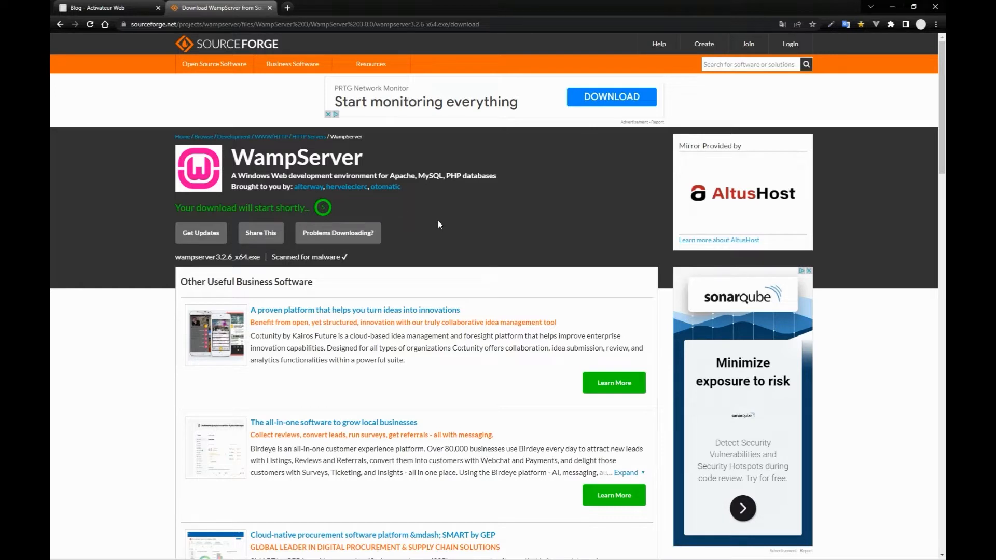
- Reload the SourceForge download page to restart the WampServer download and dismiss the translation prompt
mouse_move(547, 559)
scroll(453, 222, "down", 12)
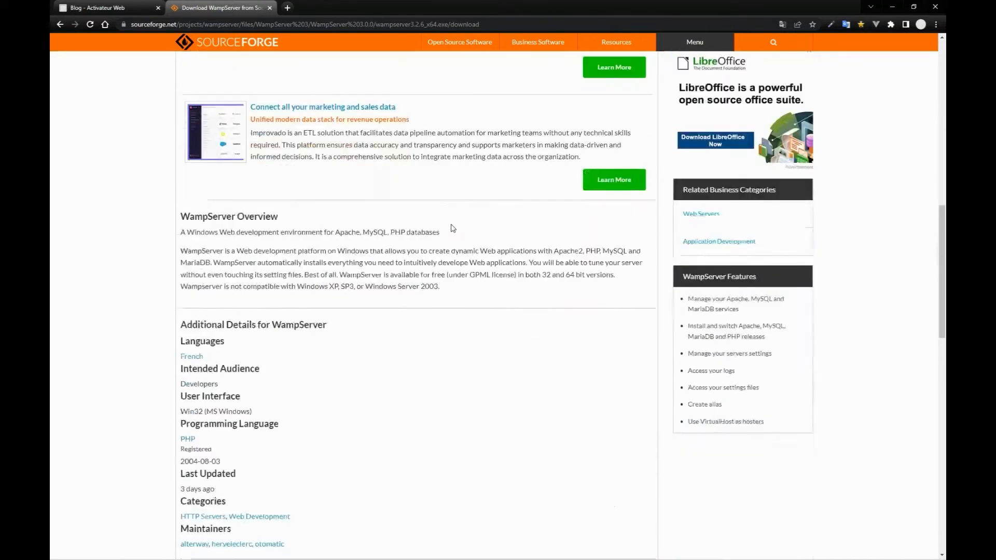
scroll(453, 228, "up", 12)
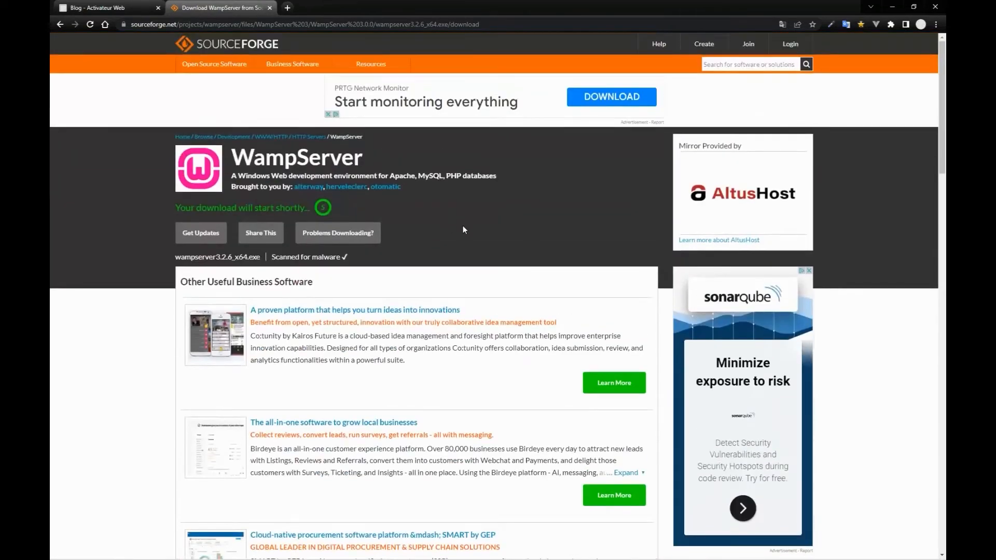
left_click(90, 24)
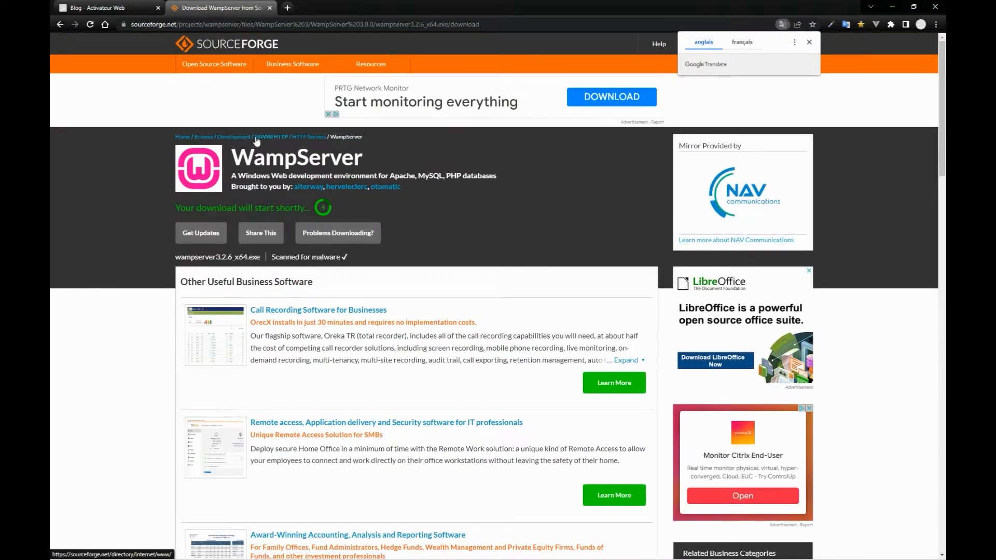
left_click(809, 43)
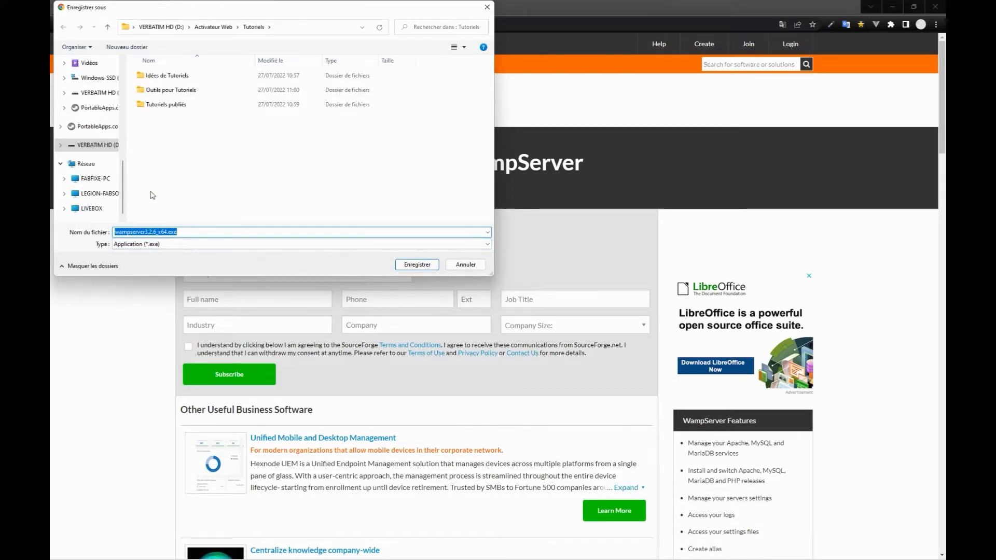
- Save wampserver3.2.6_x64.exe in the Documents > Logiciels-programmes folder on the VERBATIM HD (D:) drive
left_click(94, 148)
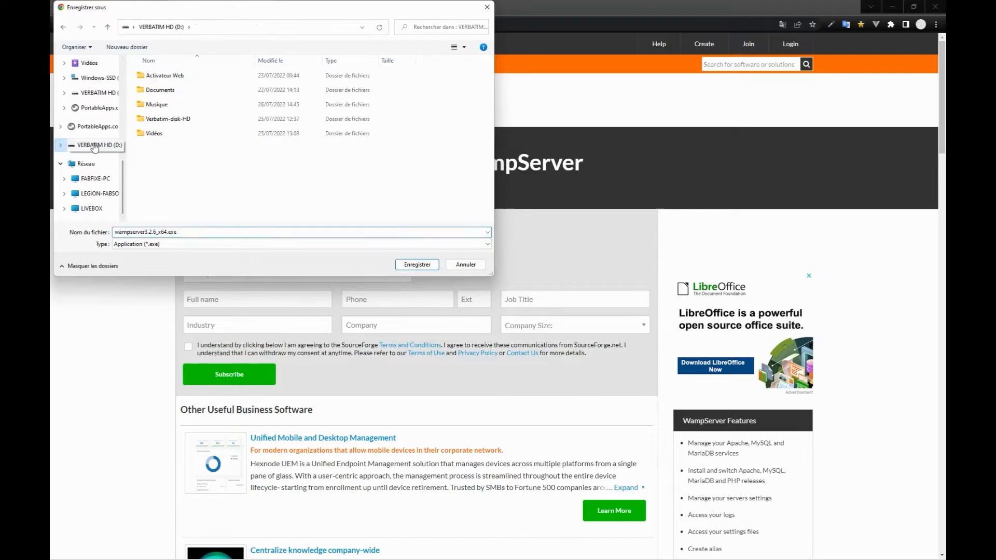
double_click(165, 89)
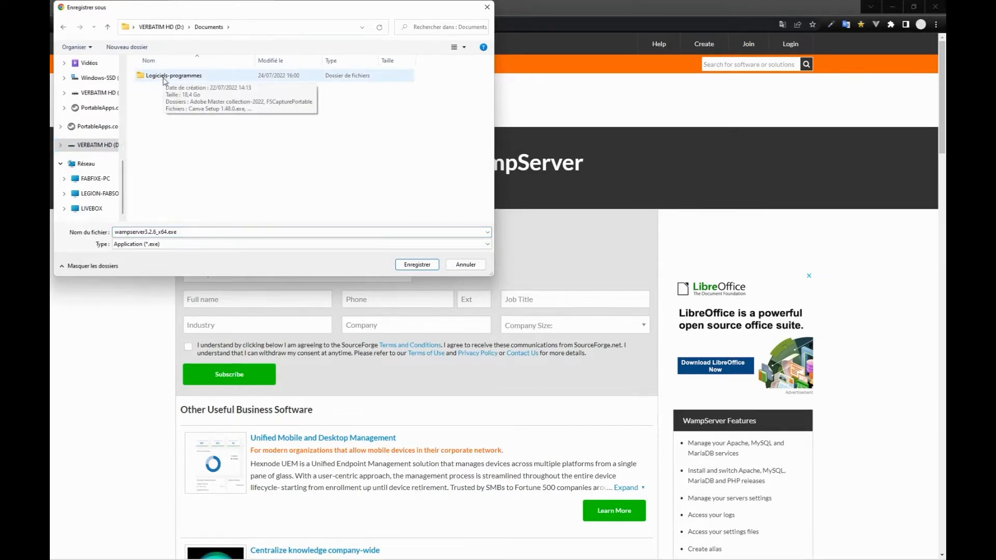
double_click(163, 76)
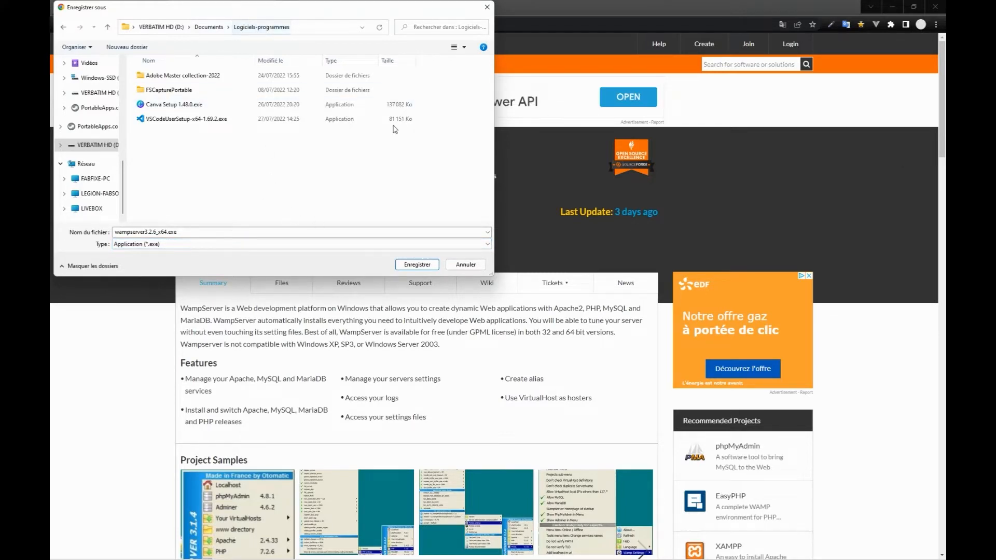
left_click(416, 265)
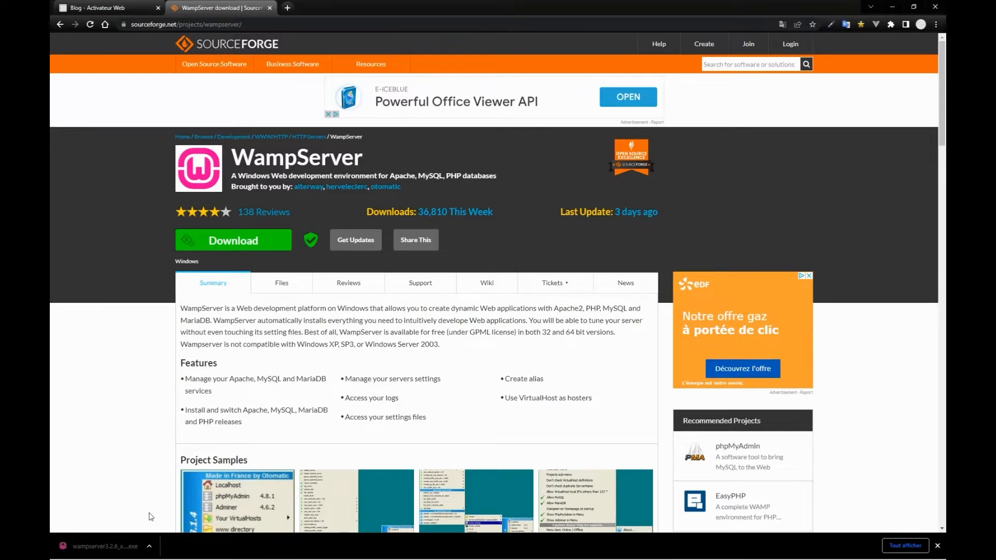
- Show the downloaded installer in its folder and minimize the browser and mail windows behind it
left_click(150, 546)
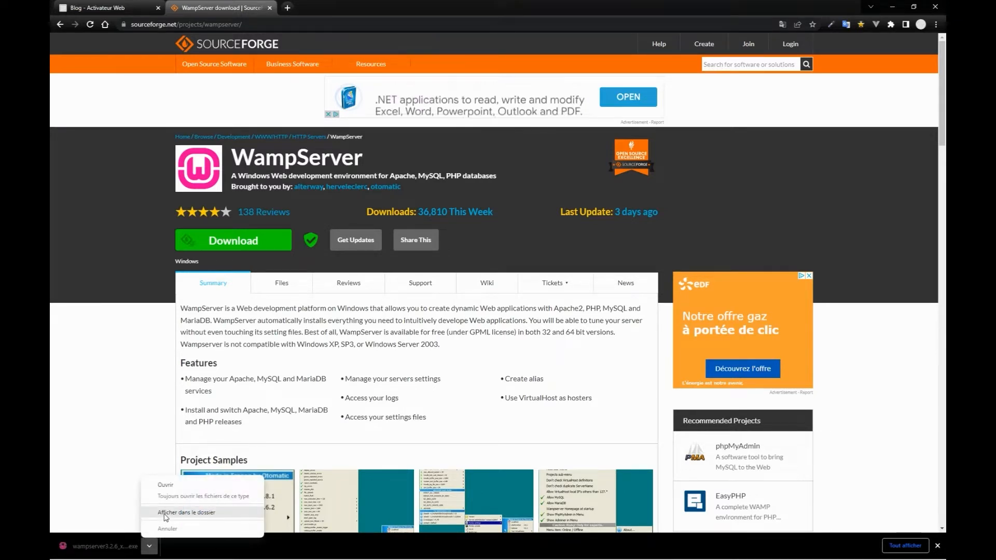
left_click(165, 514)
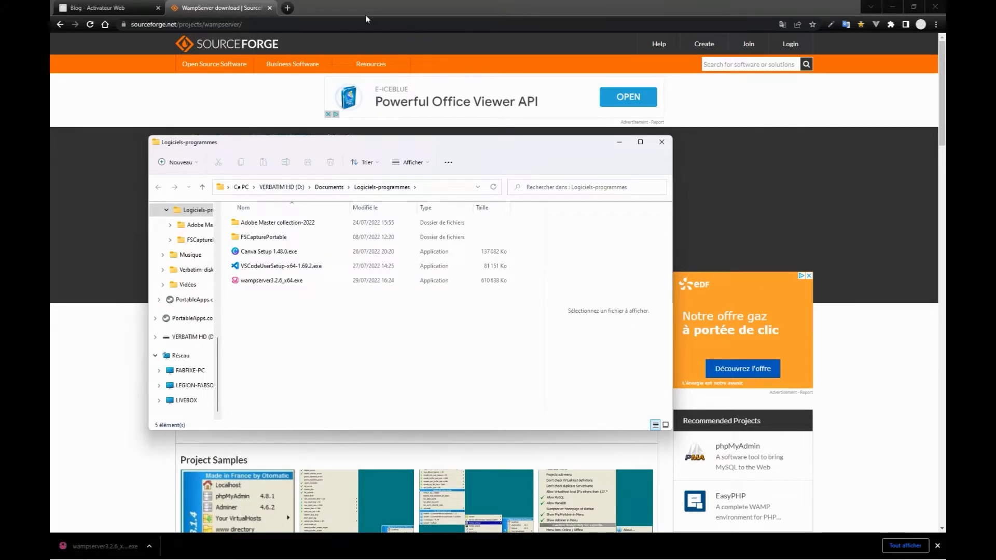
left_click(896, 7)
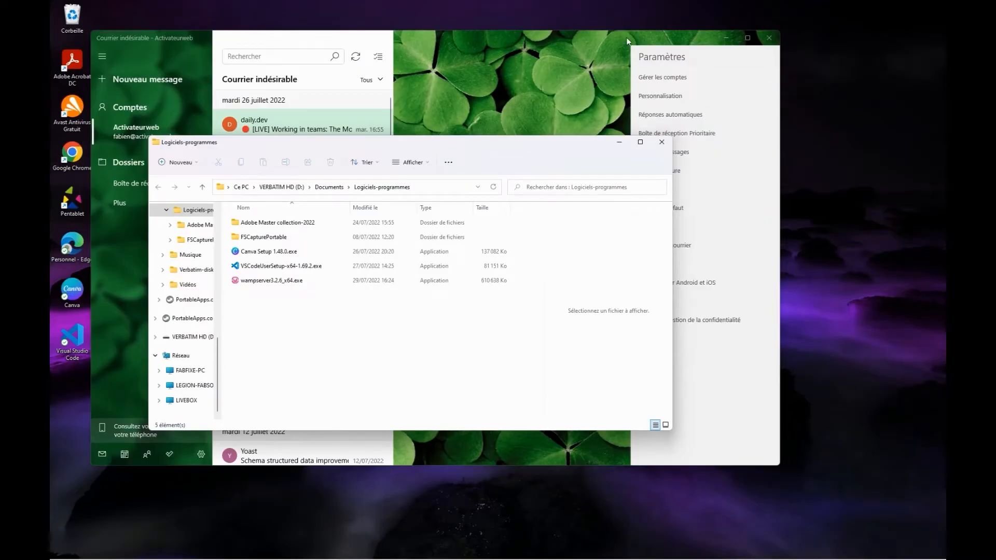
left_click(735, 42)
left_click(734, 40)
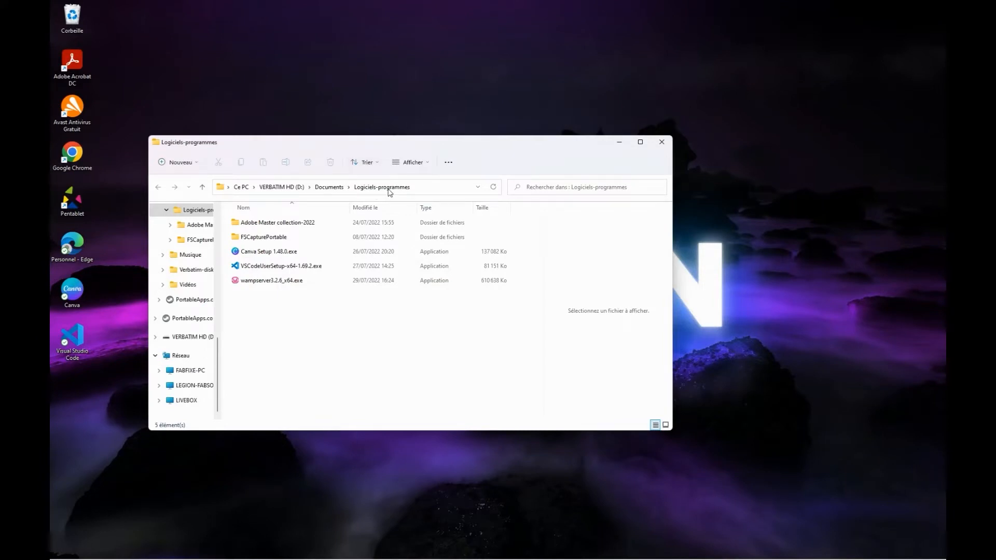
mouse_move(582, 555)
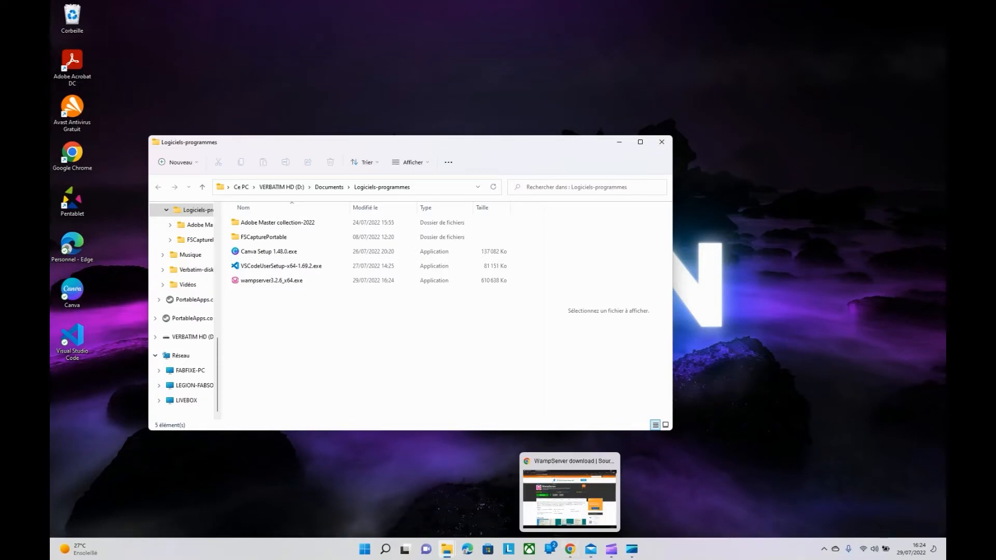
- Launch wampserver3.2.6_x64.exe, minimize the folder window, and move the installer's language dialog higher on the desktop
left_click(289, 281)
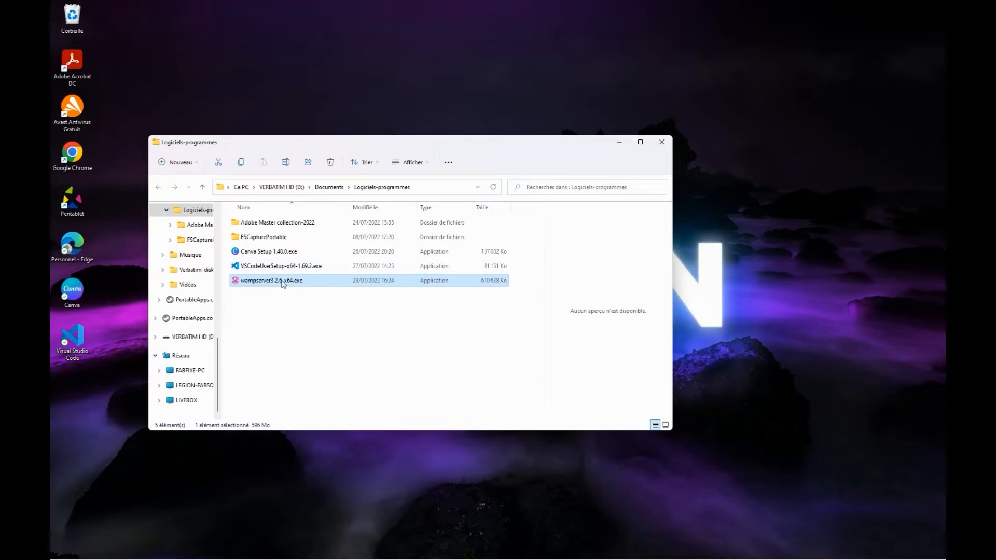
mouse_move(284, 284)
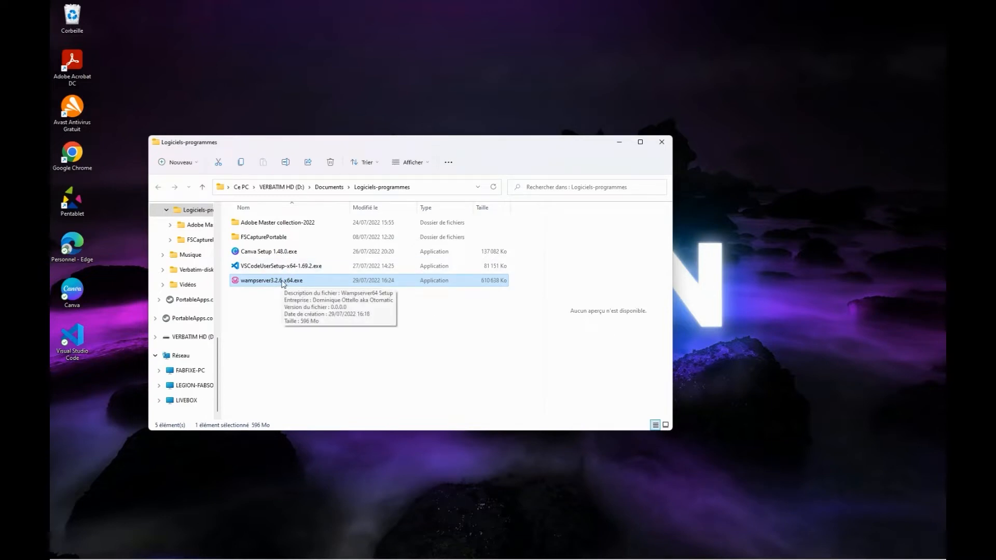
double_click(284, 283)
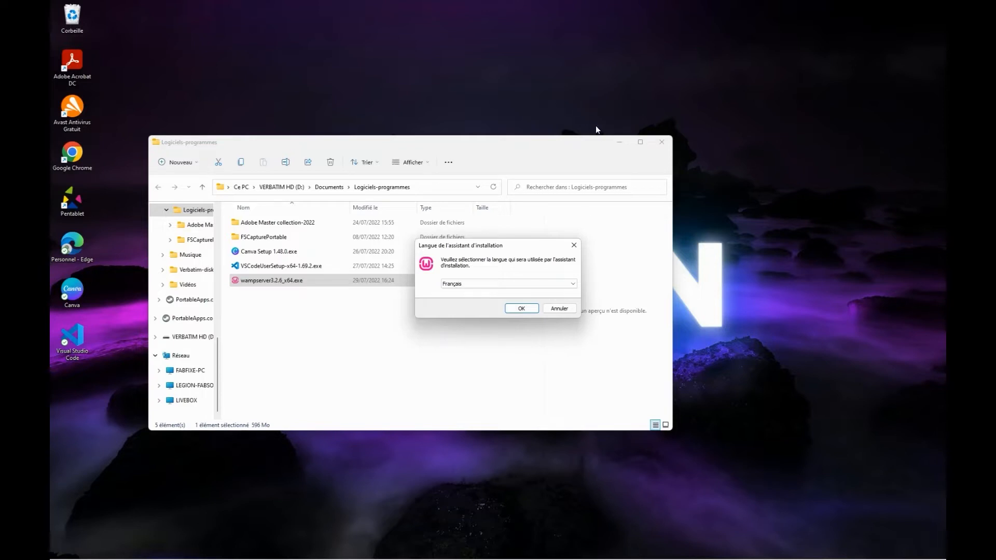
left_click(619, 141)
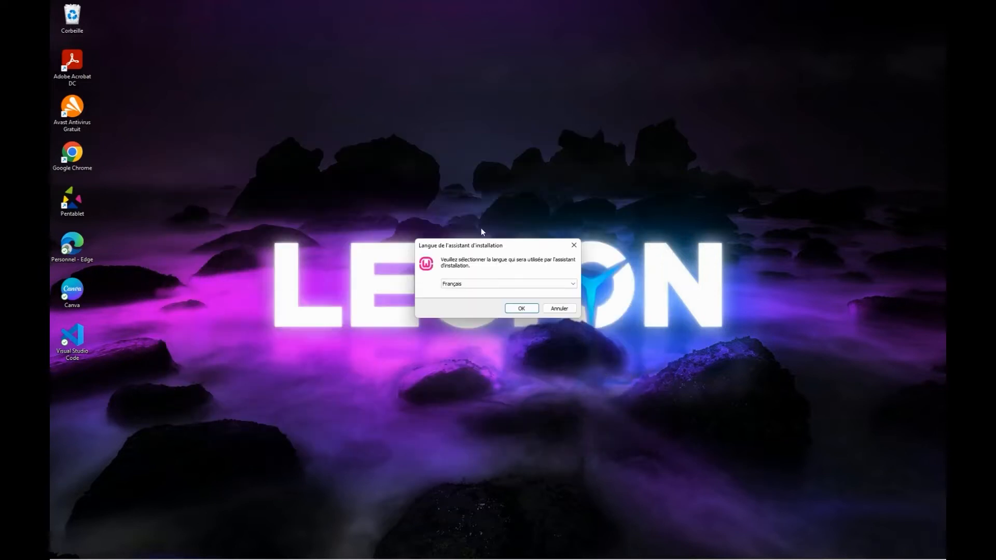
left_click_drag(501, 247, 483, 120)
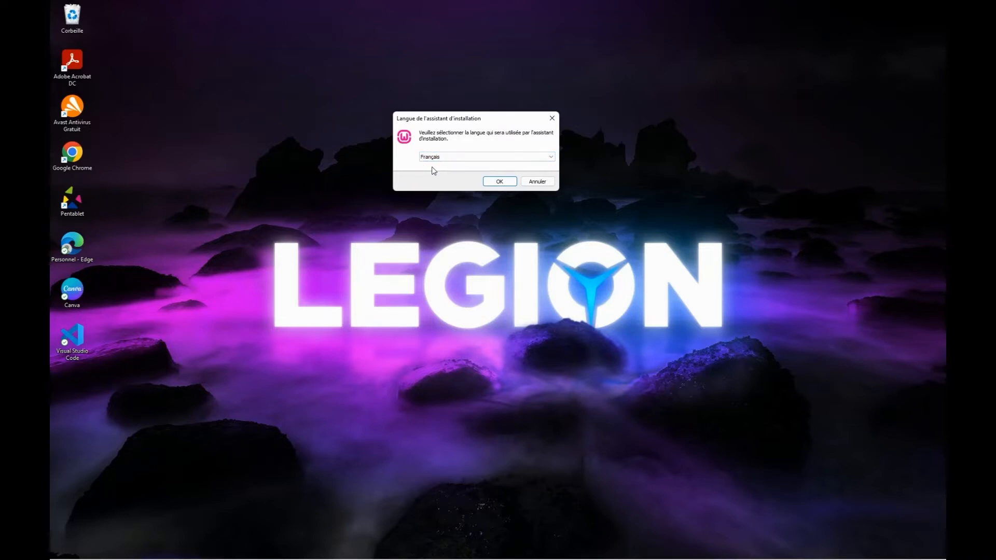
- Confirm Français as the installer language, then accept the licence agreement terms and proceed to the installation information
left_click(501, 182)
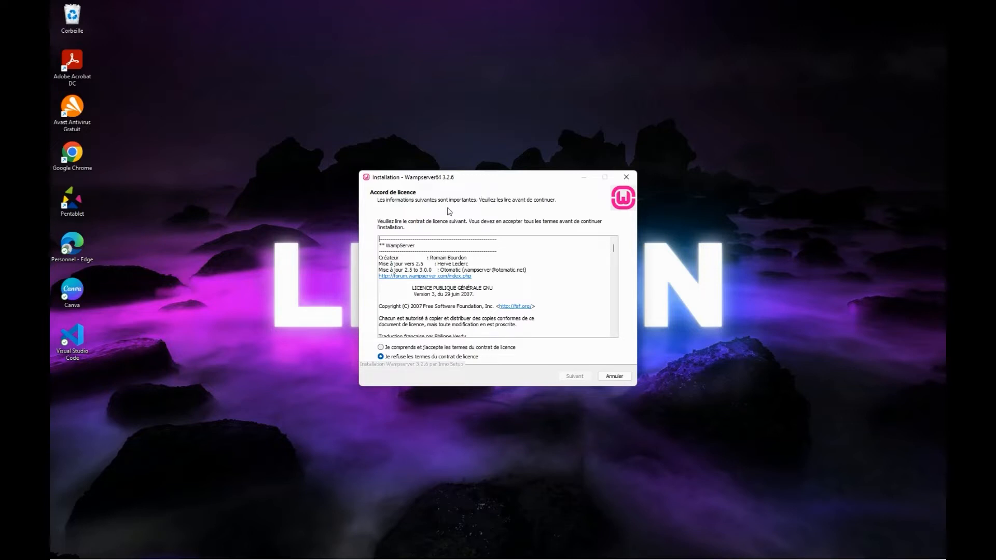
scroll(517, 275, "down", 10)
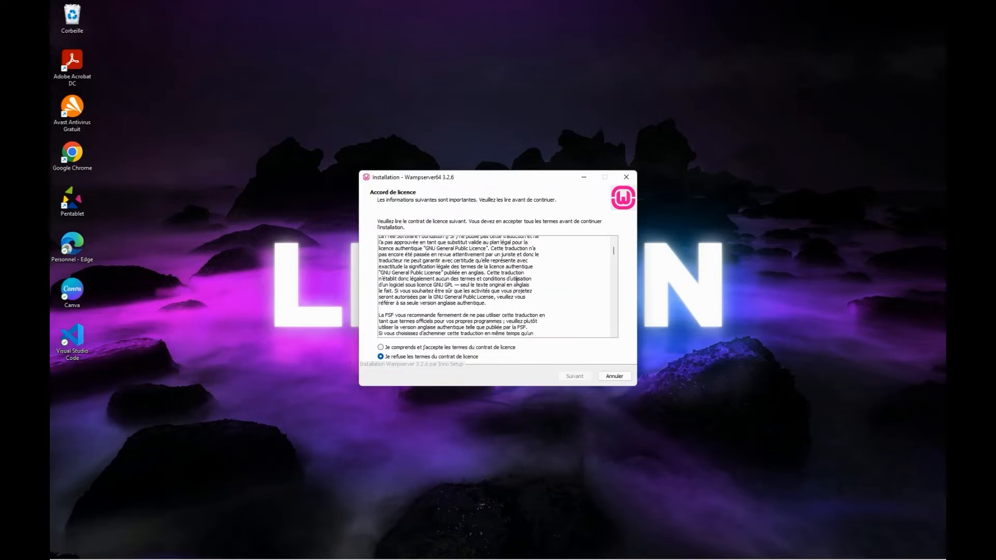
scroll(516, 282, "down", 10)
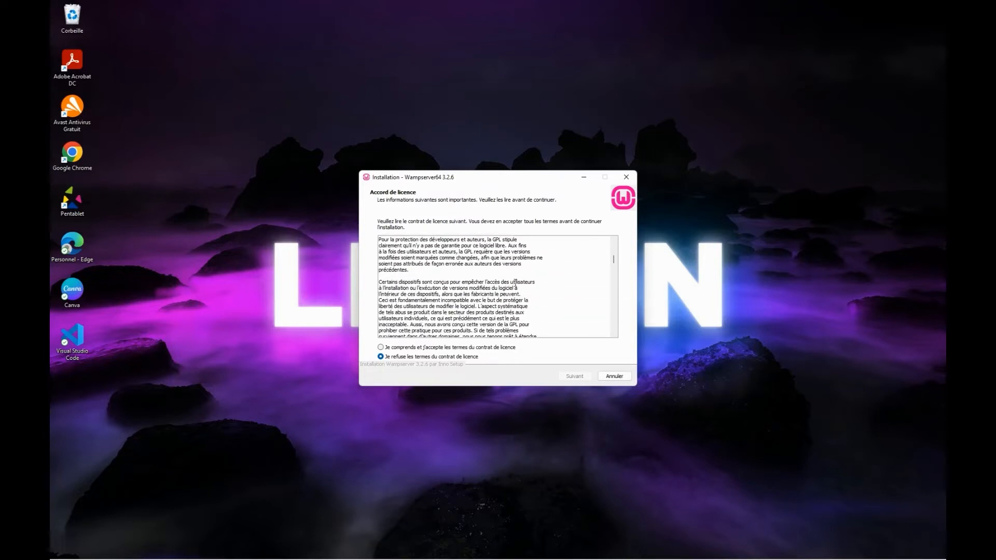
left_click(382, 348)
scroll(573, 380, "down", 10)
left_click(572, 380)
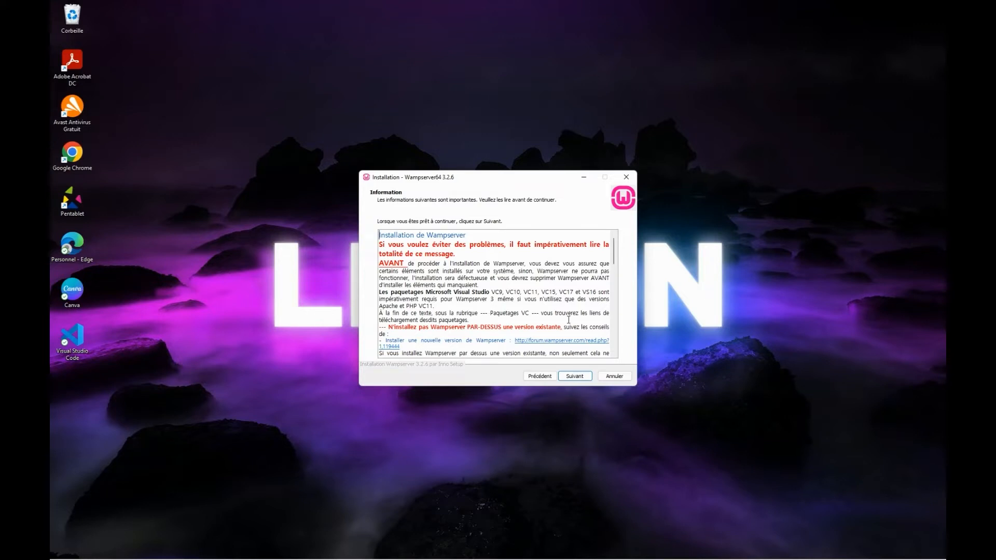
- Read the WampServer pre-installation notes, covering the install path rules, applications to close, administrator rights and required Visual C++ packages
scroll(567, 320, "down", 2)
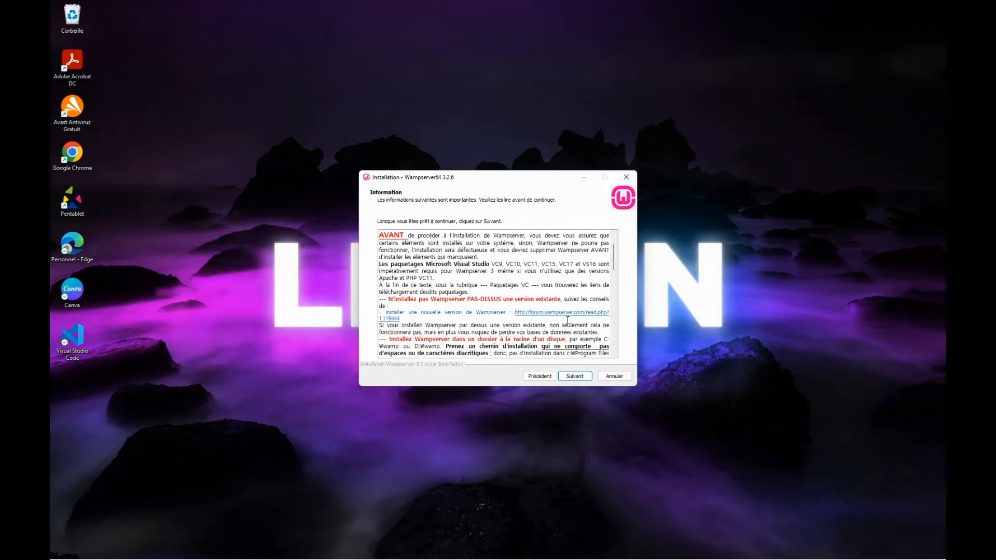
scroll(568, 320, "down", 2)
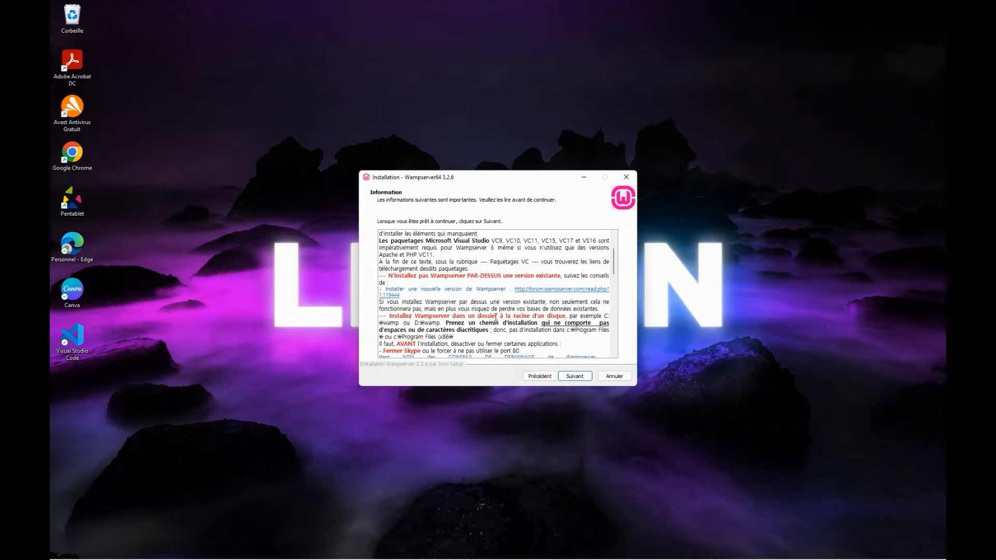
scroll(495, 317, "down", 2)
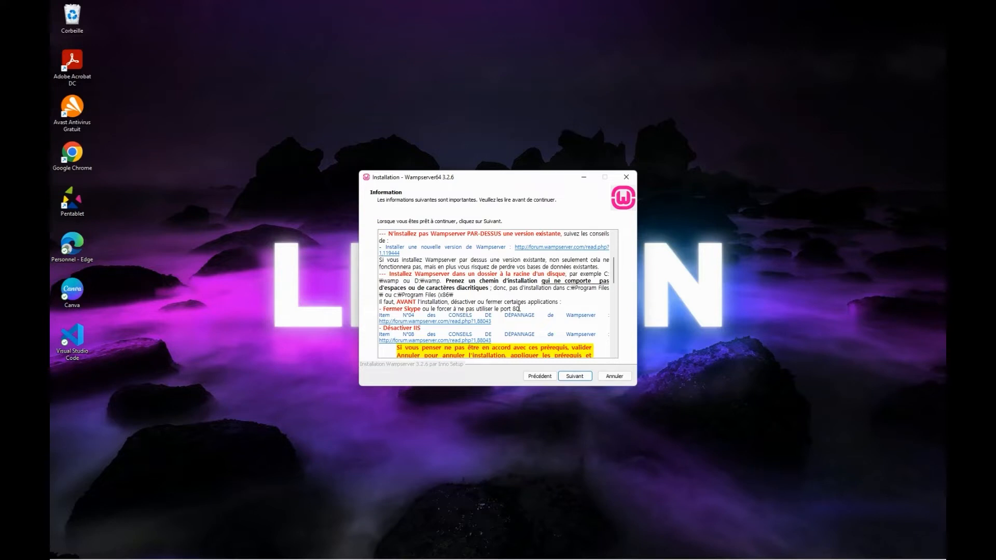
scroll(437, 326, "down", 1)
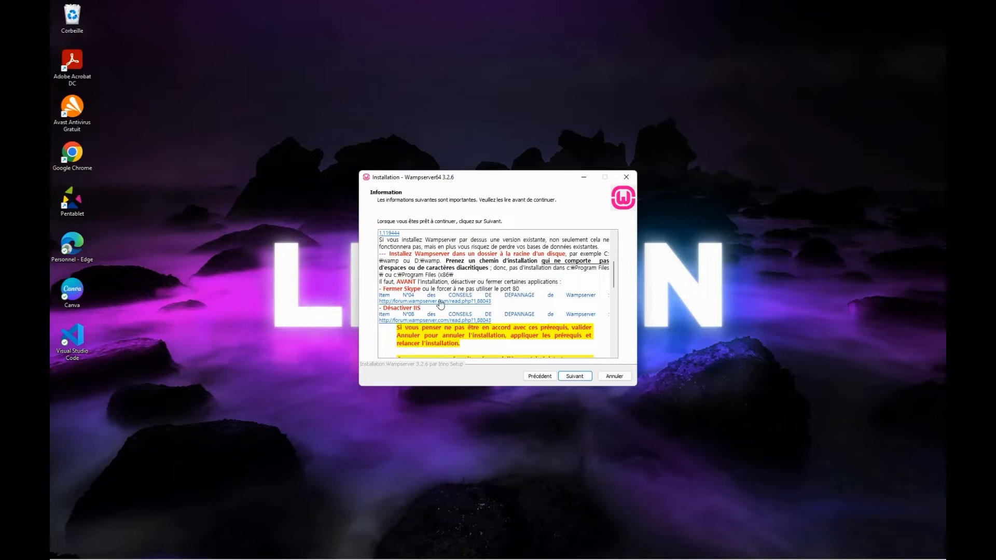
scroll(441, 307, "down", 1)
scroll(440, 307, "down", 5)
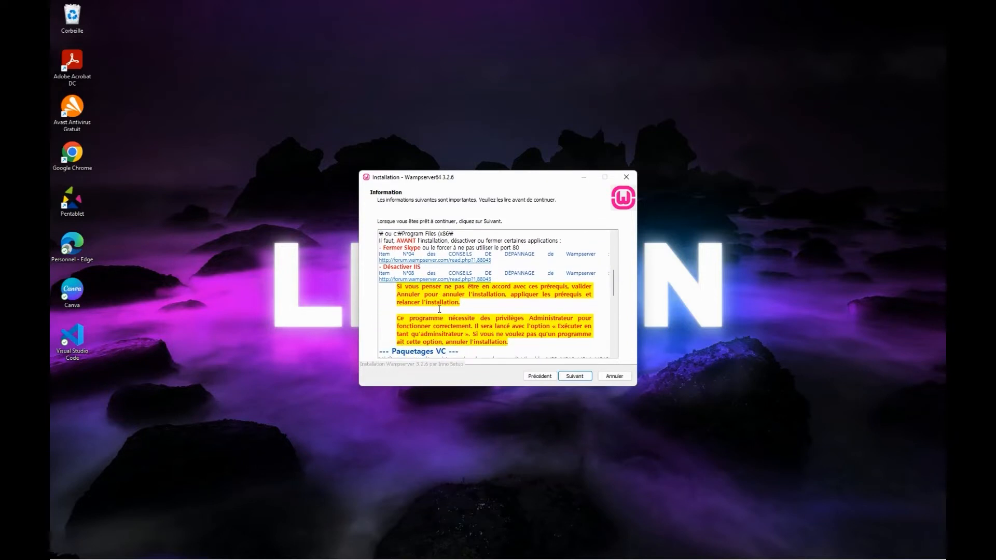
scroll(440, 311, "down", 2)
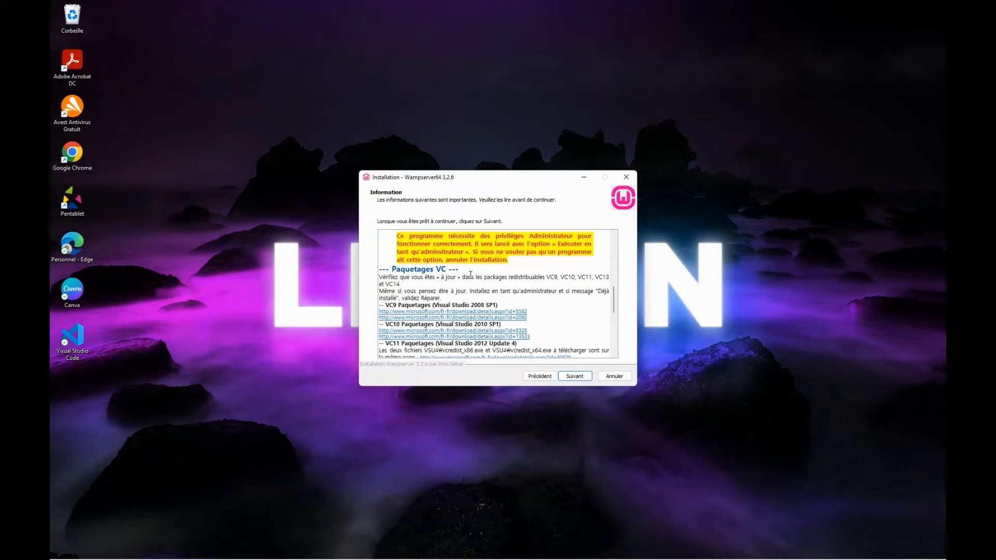
scroll(470, 275, "down", 4)
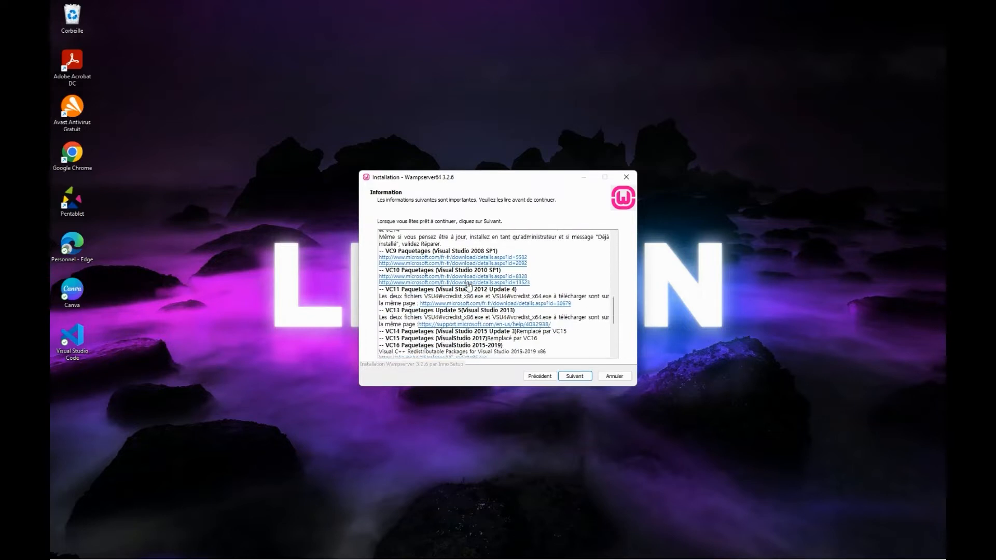
scroll(469, 284, "down", 1)
scroll(469, 284, "down", 7)
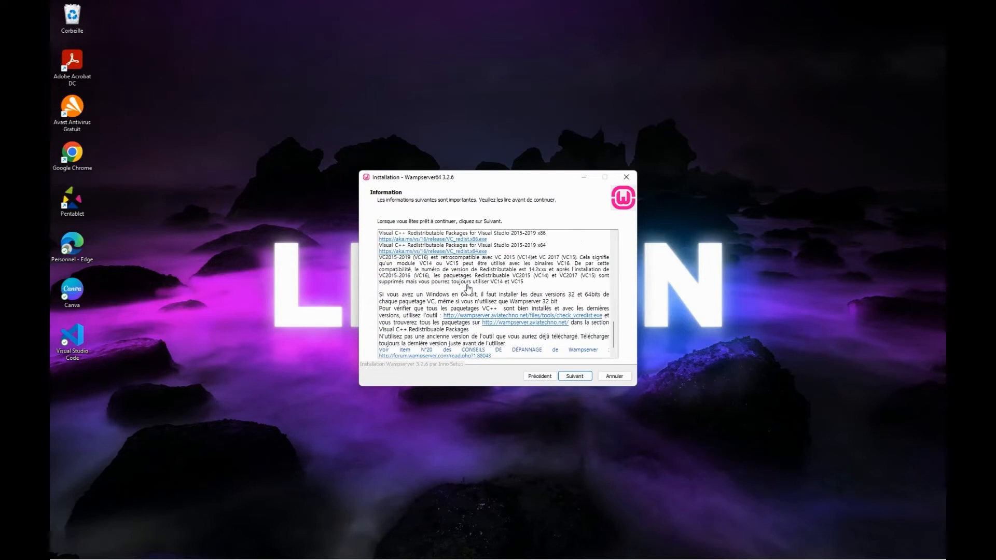
scroll(468, 289, "down", 1)
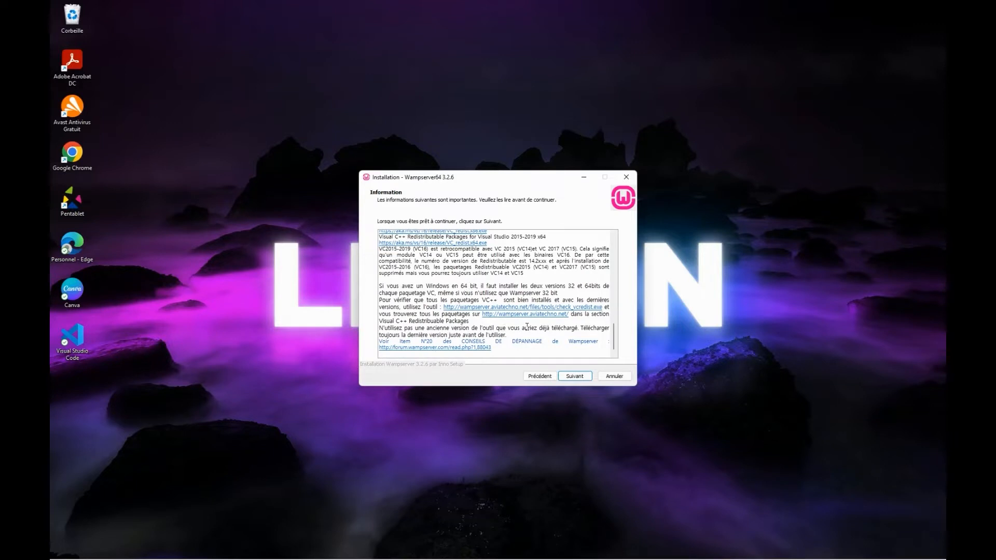
- Continue past the information notes and confirm c:\wamp64 as the destination folder for Wampserver64
left_click(582, 376)
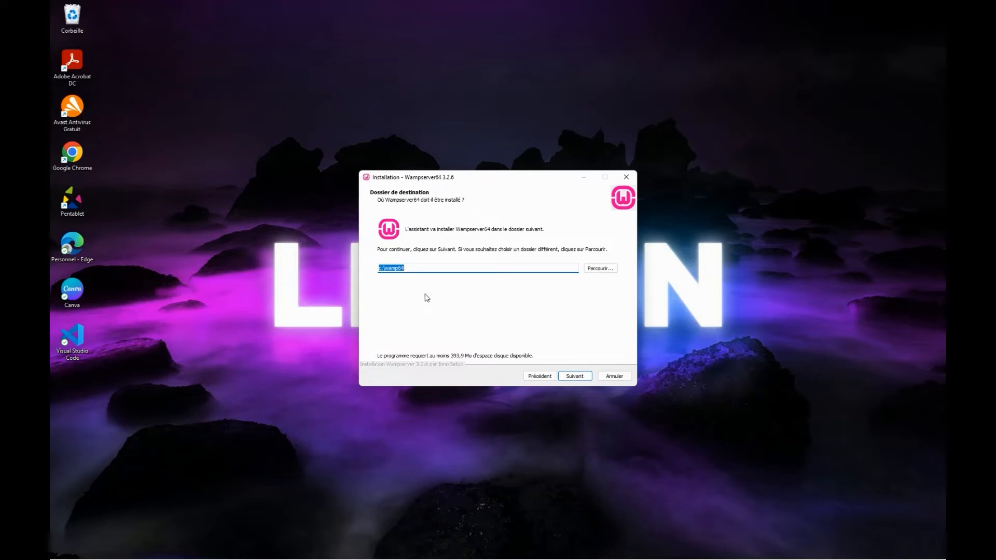
left_click(600, 268)
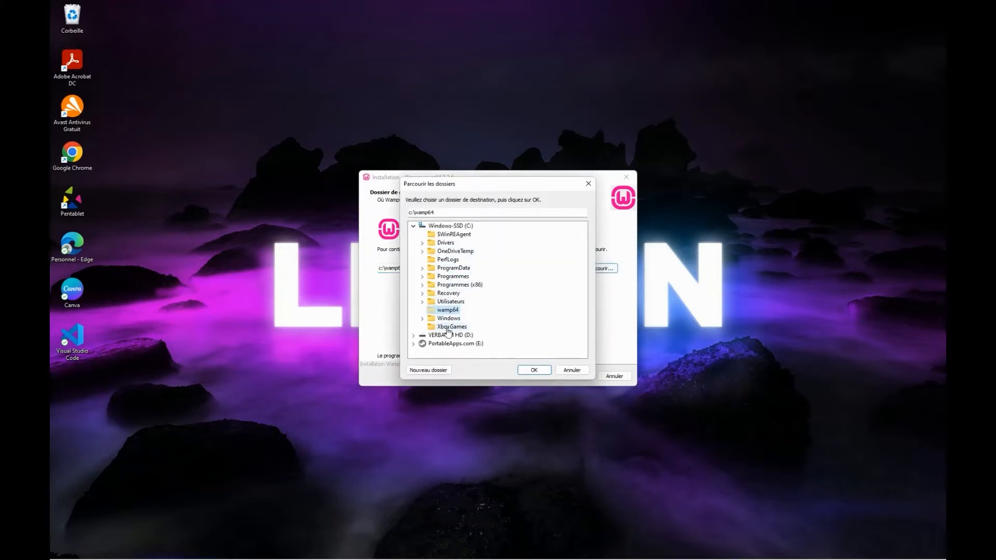
left_click(534, 370)
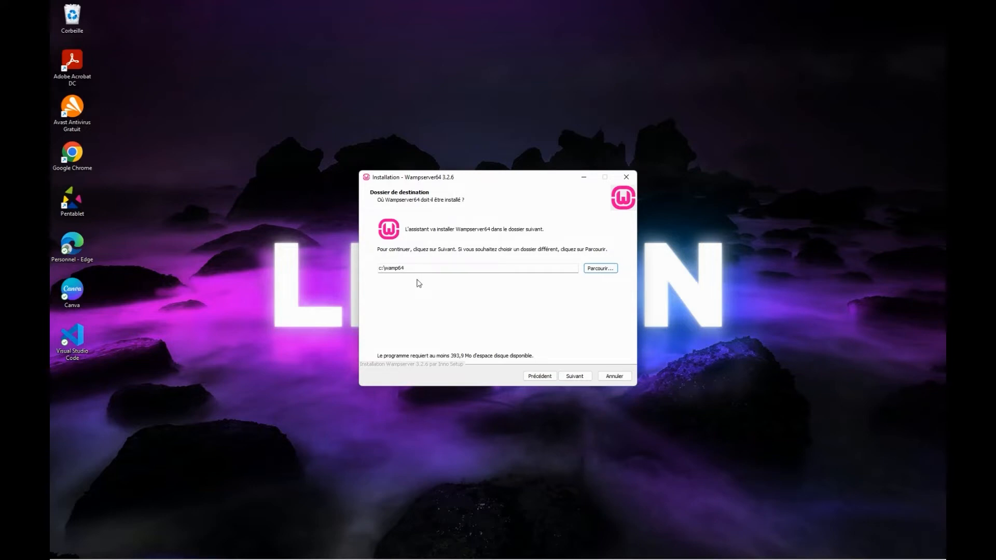
left_click(588, 381)
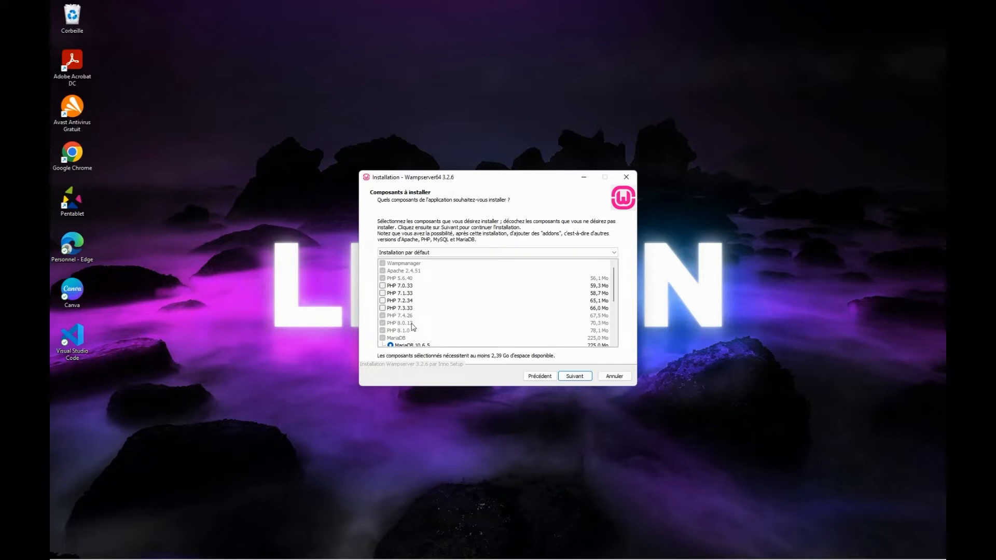
- Choose MySQL 8.0.27 as the MySQL version in the list of components to install
scroll(449, 332, "down", 2)
scroll(449, 332, "down", 1)
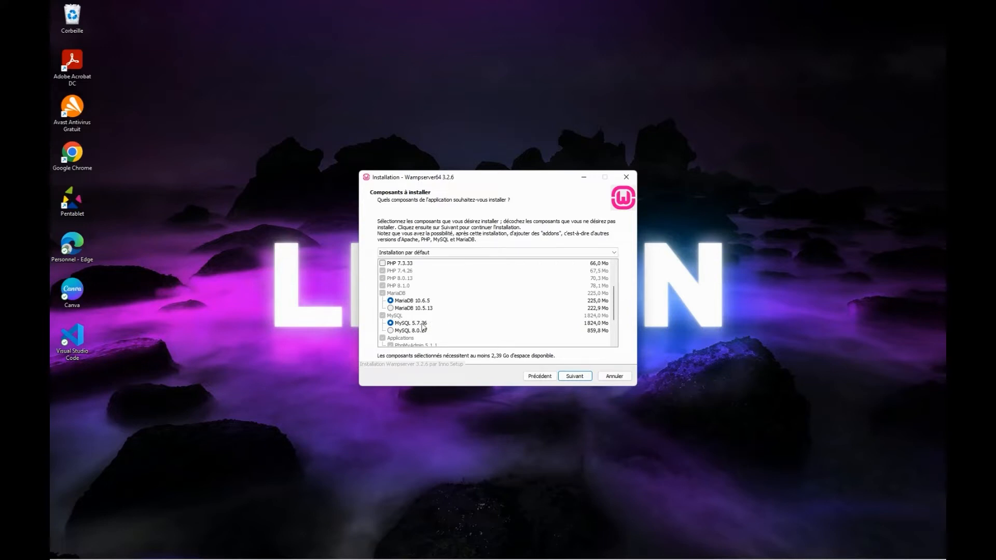
left_click(391, 331)
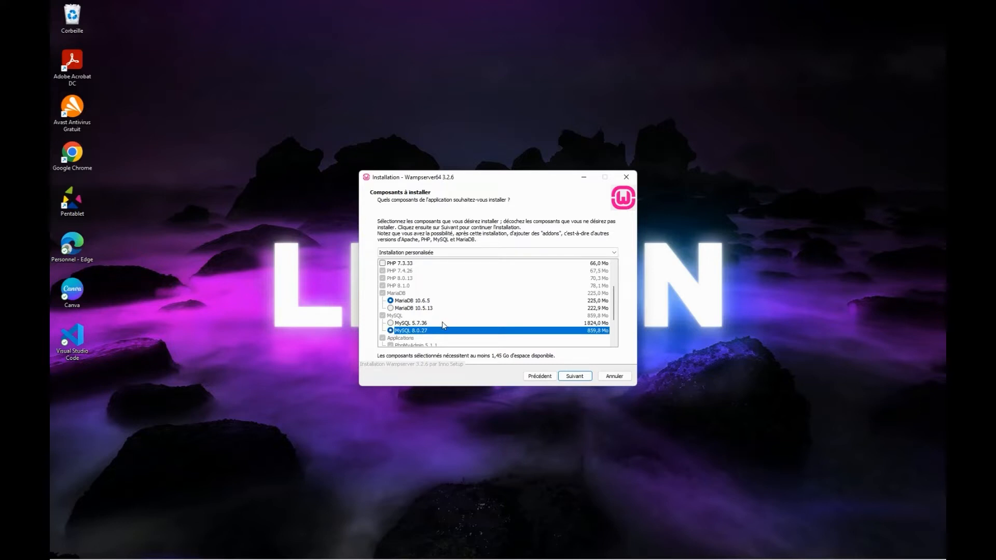
- Review the PHP, MariaDB, MySQL and application components, highlight PHP 7.3.33, and accept the component selection
scroll(443, 323, "down", 2)
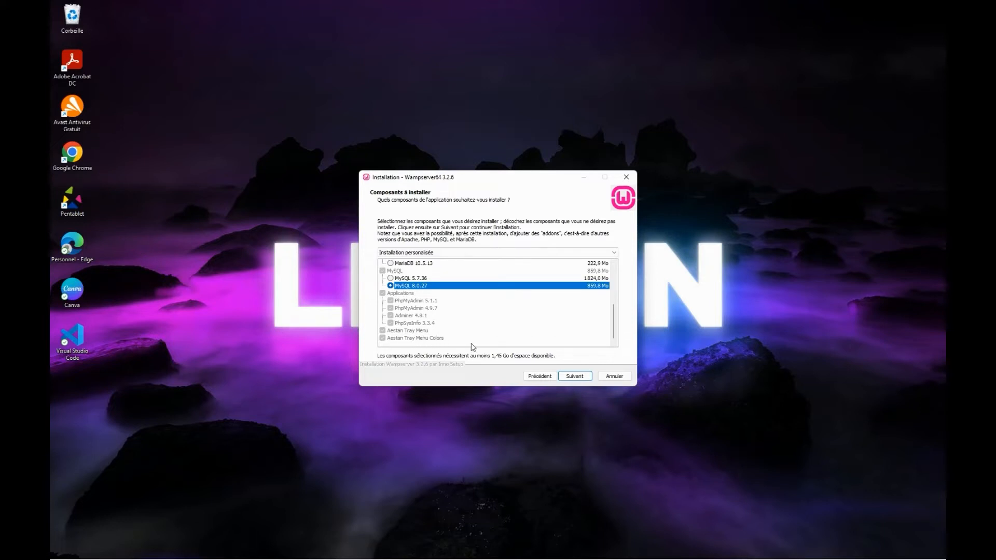
scroll(473, 347, "up", 1)
scroll(473, 347, "up", 3)
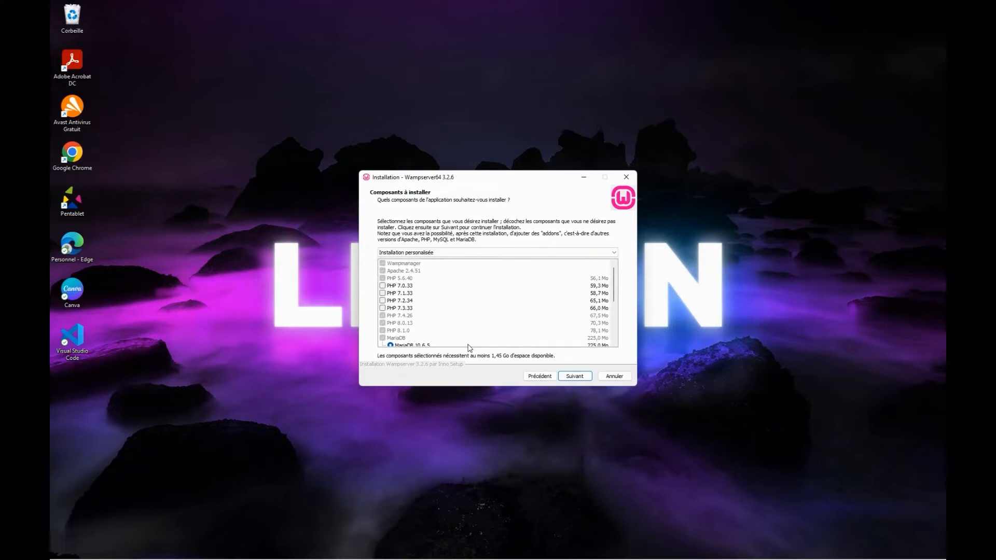
scroll(467, 345, "down", 2)
scroll(467, 345, "up", 2)
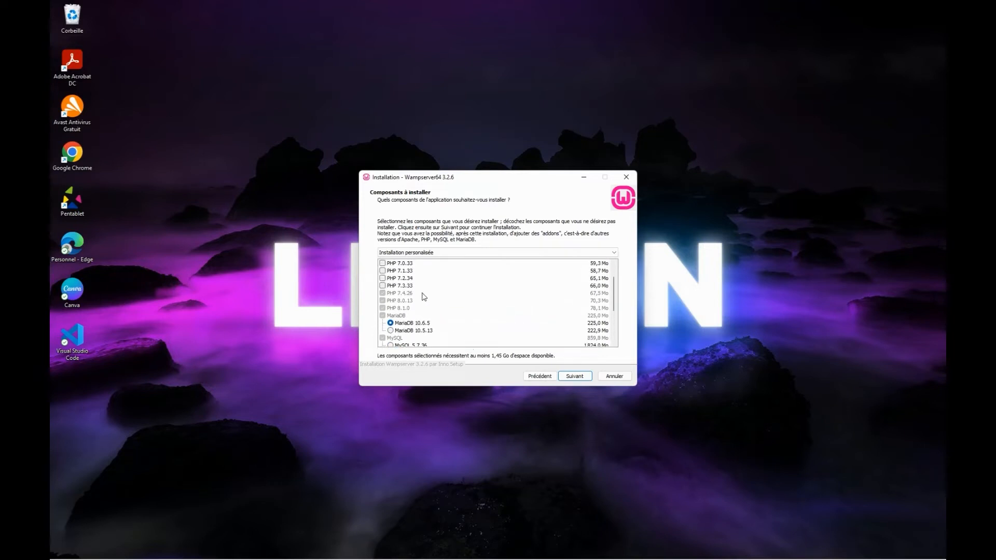
left_click(384, 286)
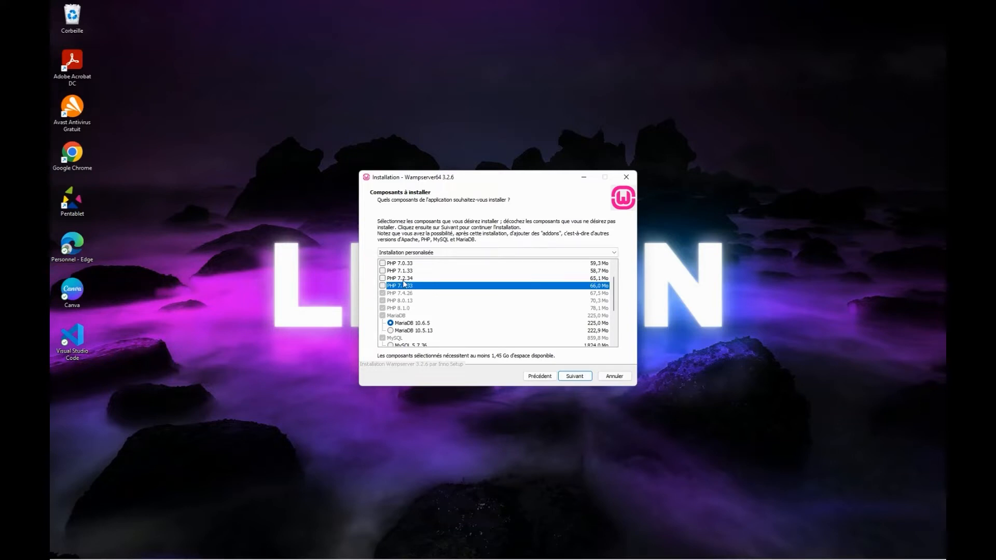
scroll(404, 283, "up", 1)
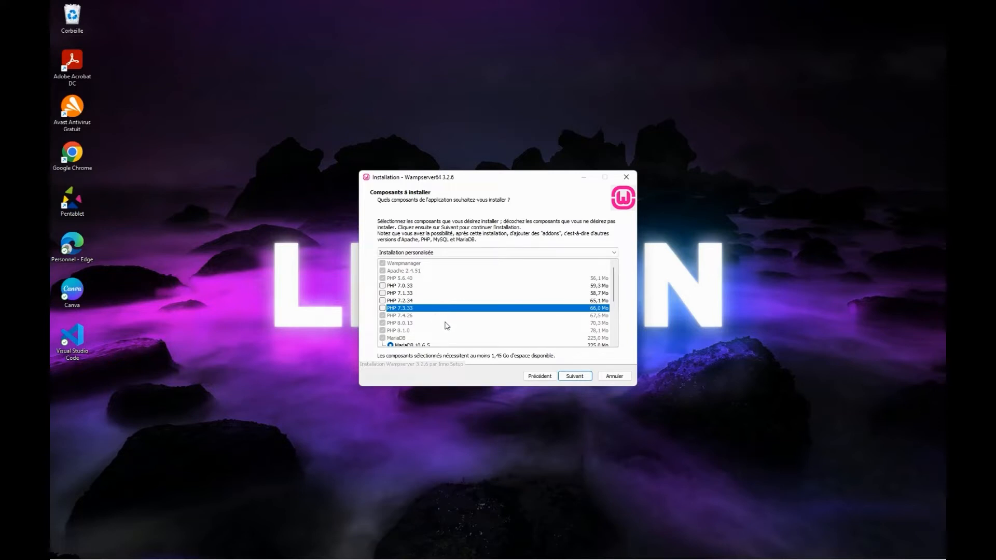
scroll(448, 326, "down", 3)
scroll(447, 325, "down", 2)
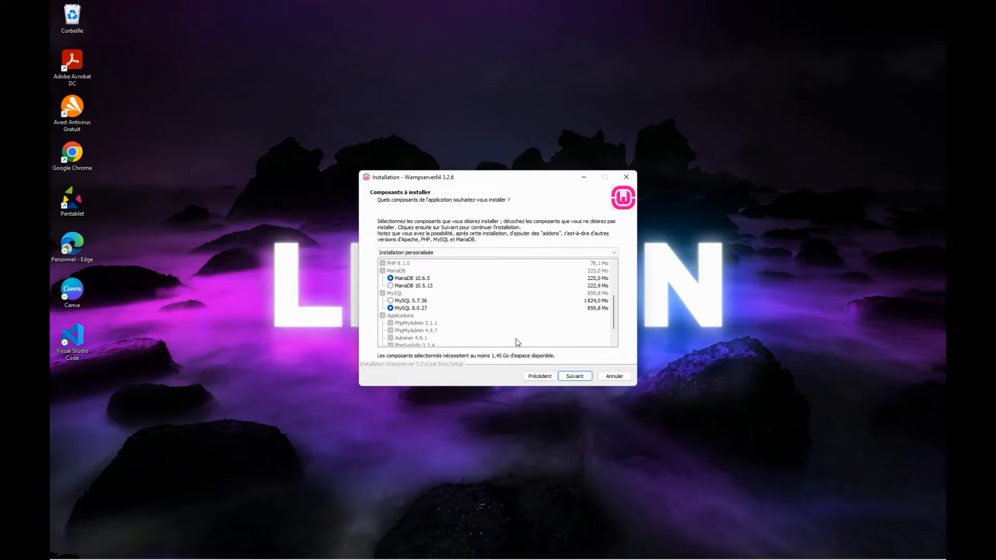
scroll(516, 342, "up", 2)
scroll(517, 343, "up", 2)
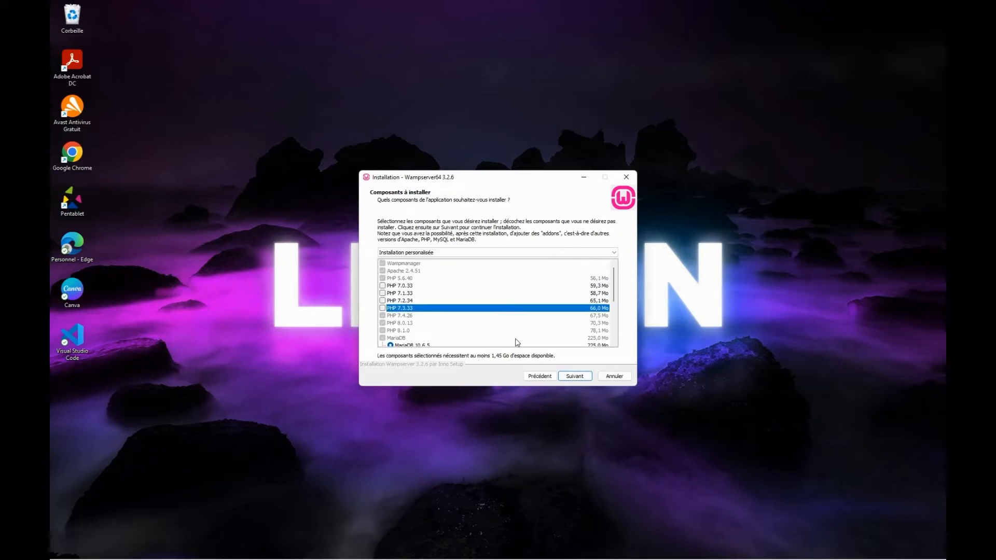
left_click(574, 376)
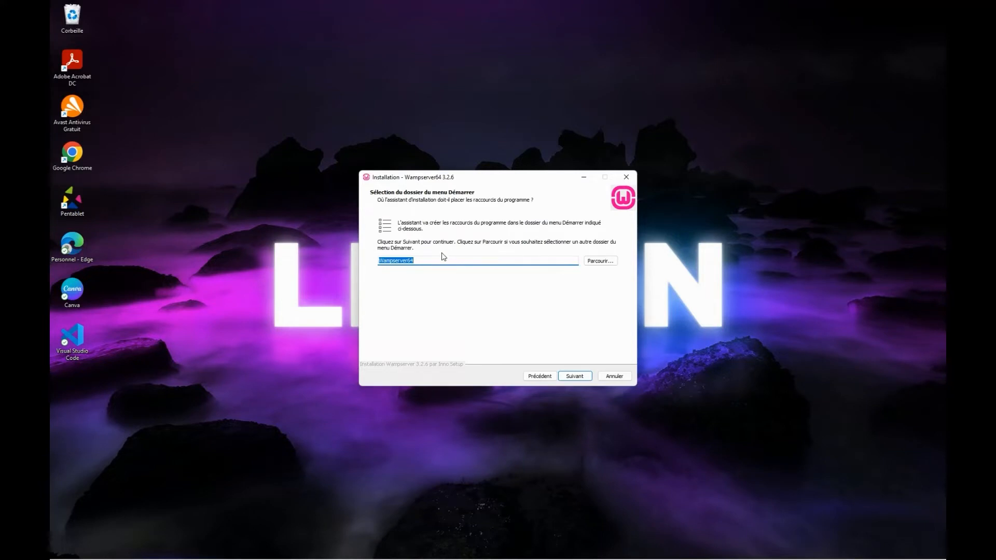
- Look through the full list of applications in the Windows Start menu and return to the installer
mouse_move(364, 557)
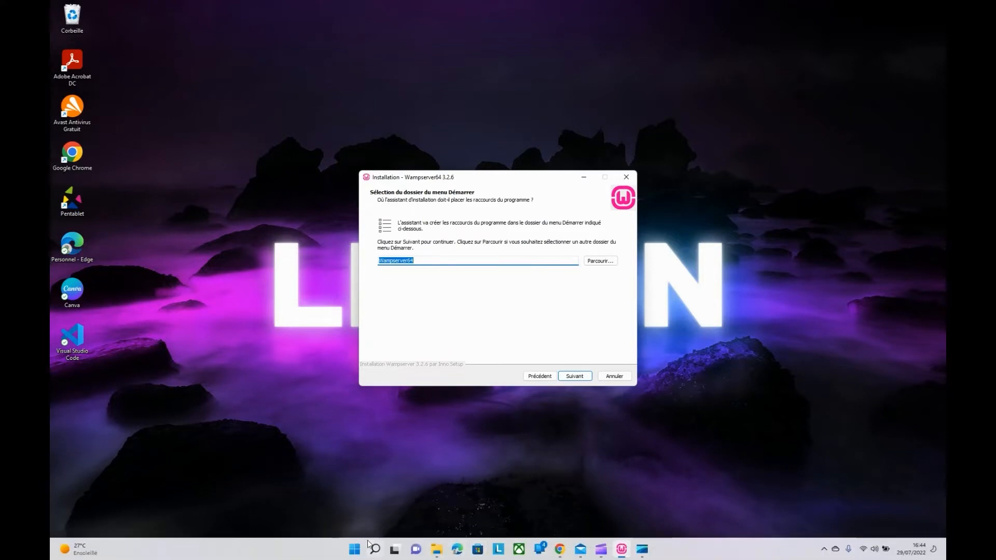
left_click(356, 550)
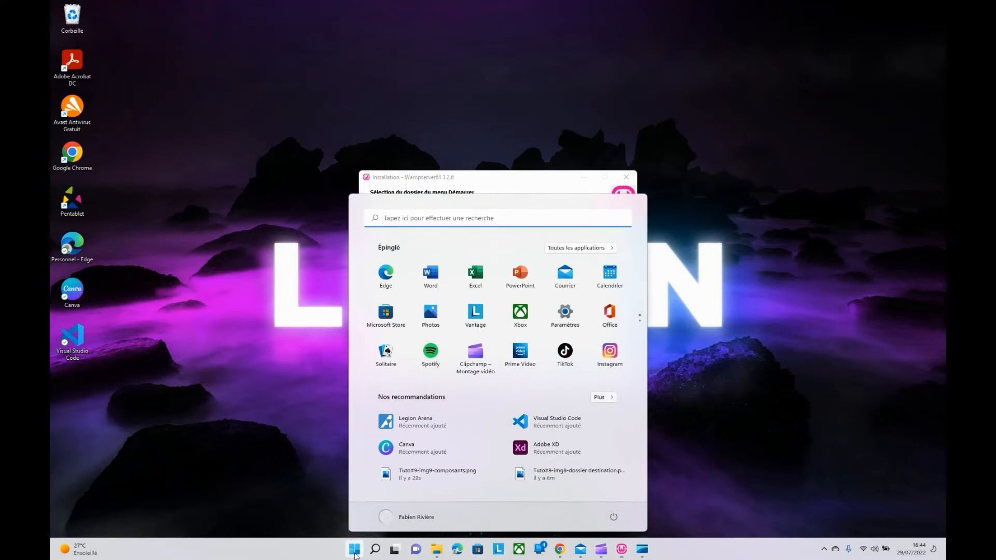
scroll(560, 282, "down", 1)
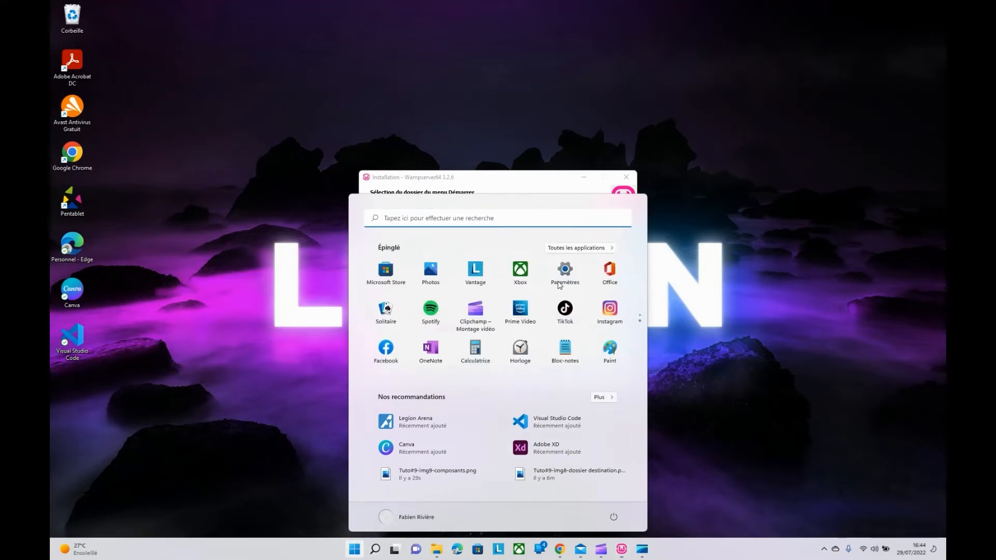
left_click(595, 250)
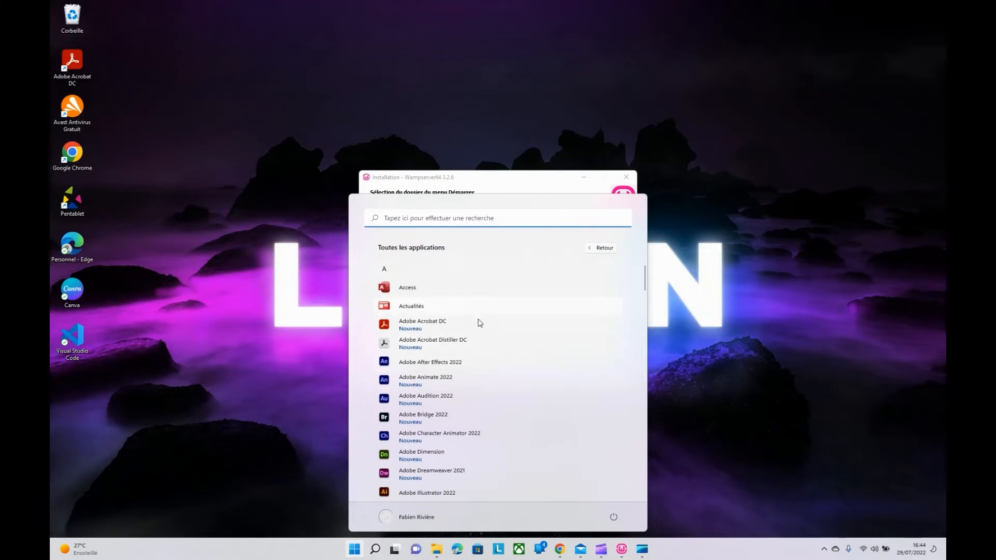
scroll(478, 325, "down", 3)
scroll(478, 334, "down", 10)
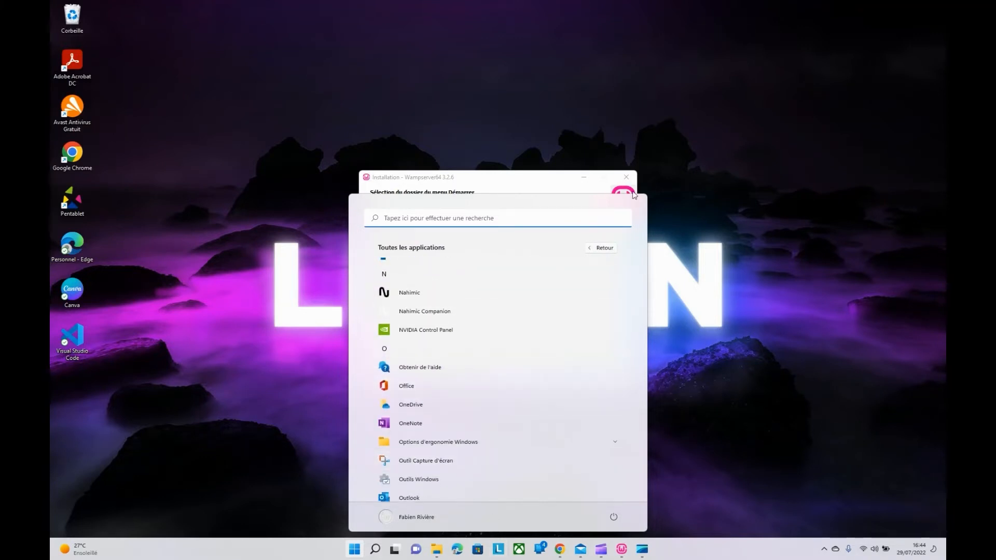
left_click(721, 238)
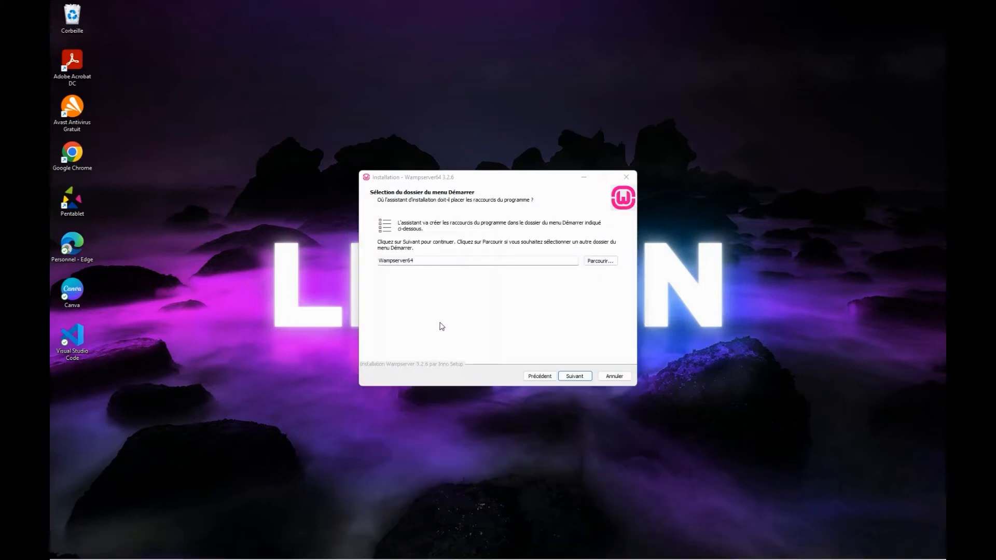
- Browse the Start menu folders and confirm Wampserver64 as the folder for the program shortcuts
left_click(604, 264)
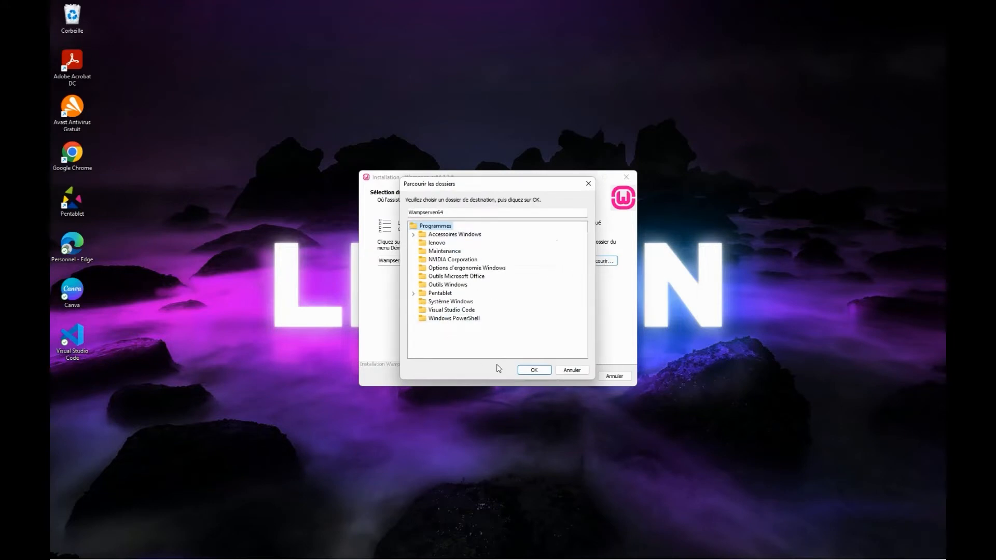
left_click(524, 372)
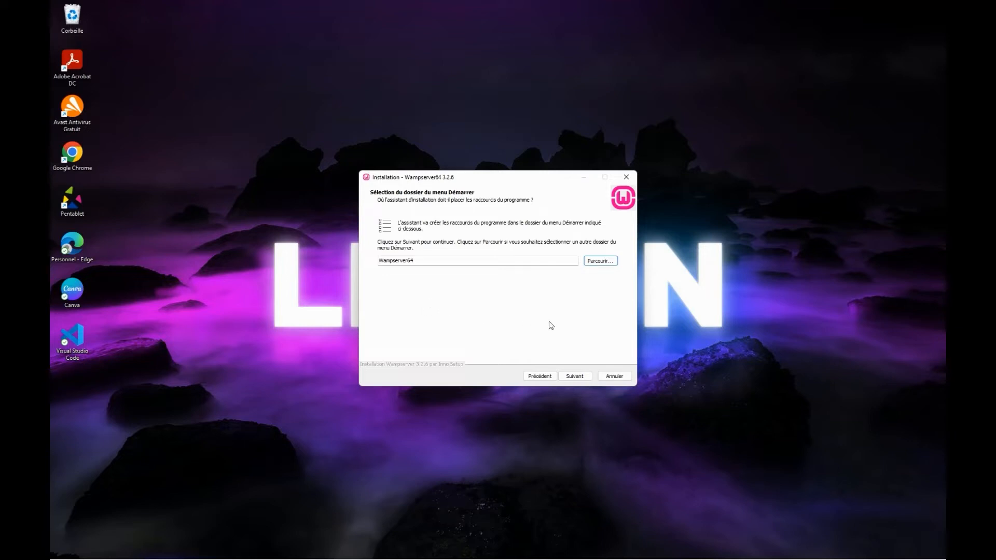
- Accept the Start menu folder, review the destination, components and shortcut folder in the installation summary, and start the installation
left_click(581, 376)
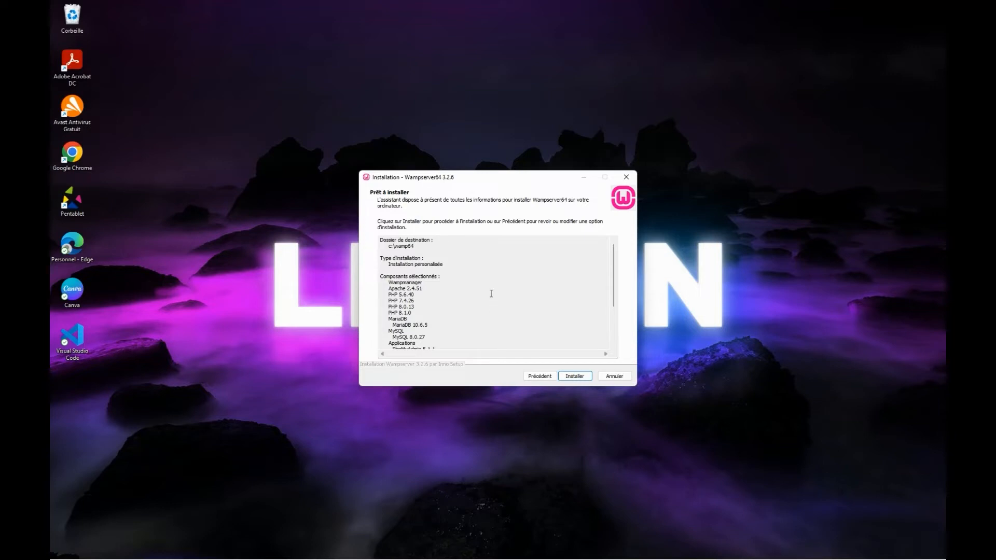
scroll(490, 294, "down", 4)
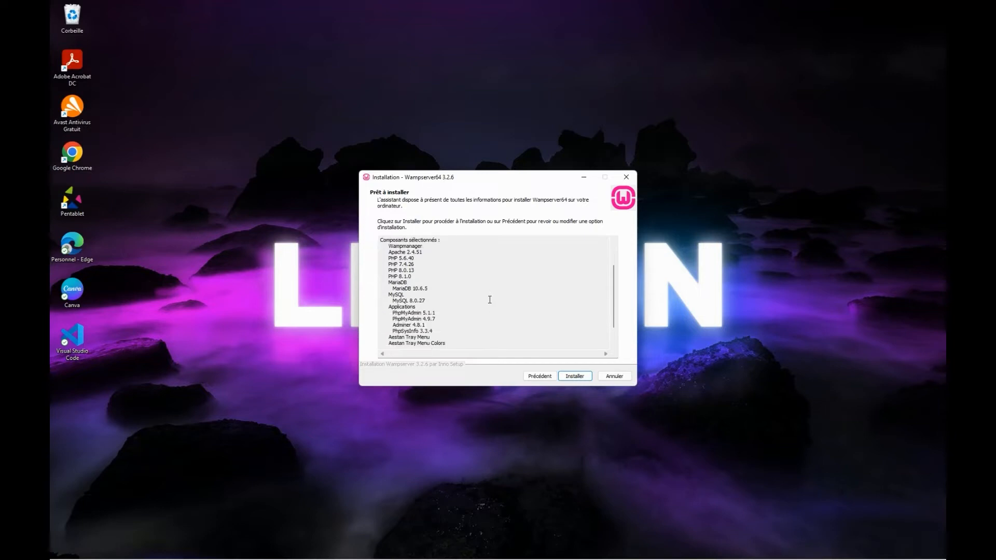
scroll(489, 303, "up", 5)
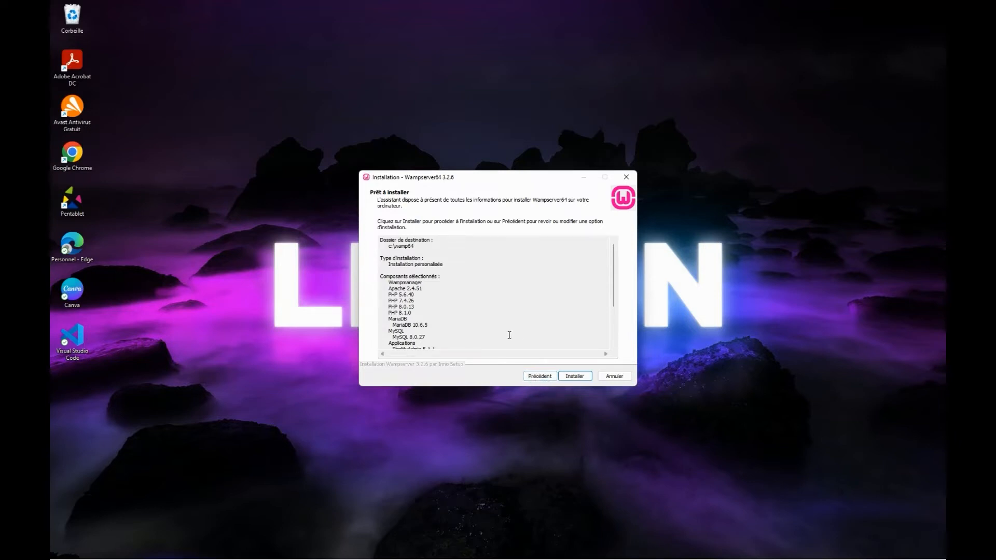
scroll(509, 336, "down", 4)
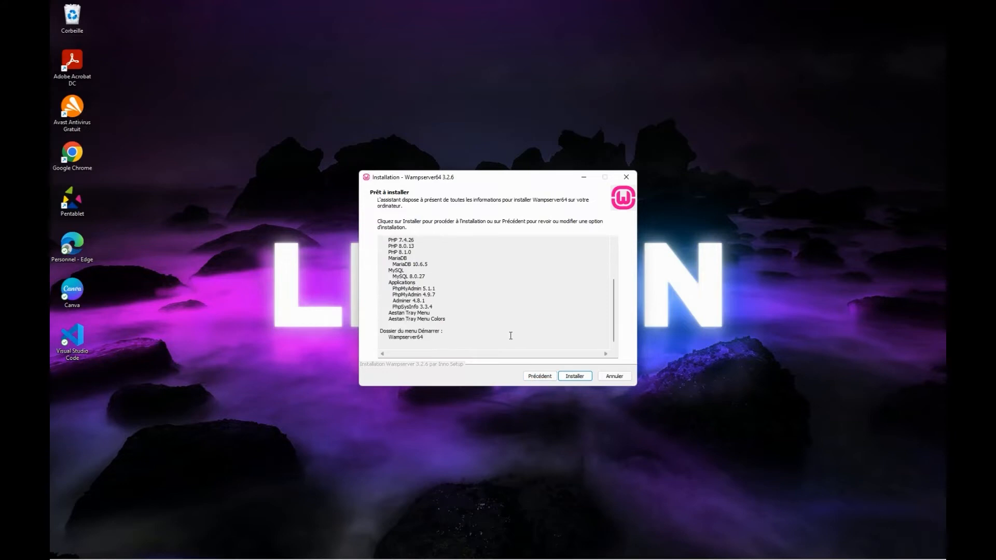
scroll(511, 338, "up", 2)
scroll(511, 338, "up", 2)
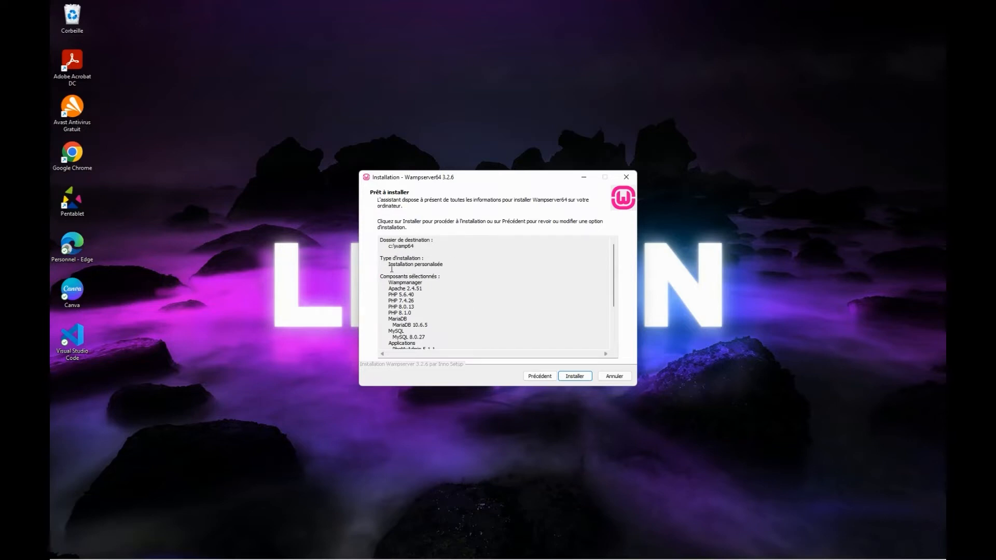
scroll(396, 278, "down", 4)
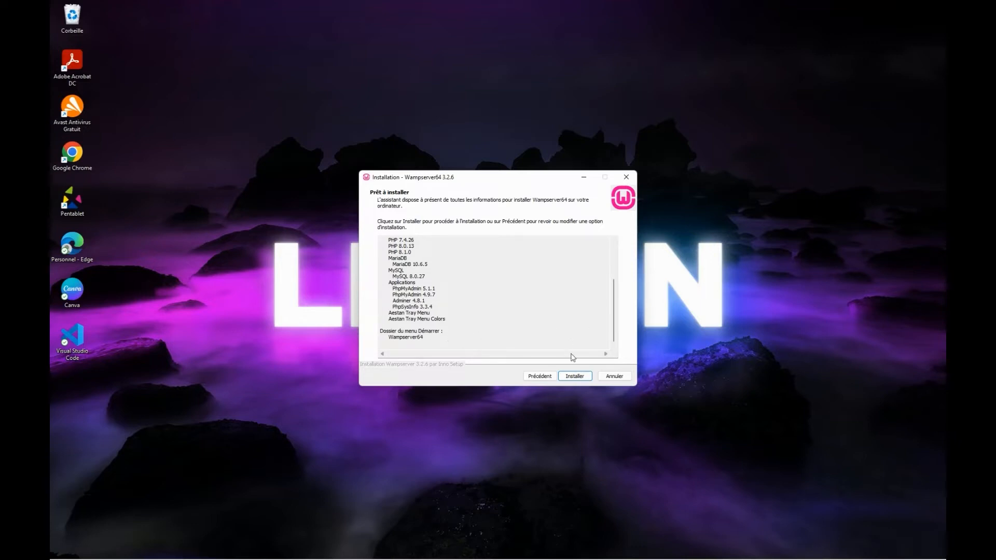
left_click(574, 377)
left_click(571, 377)
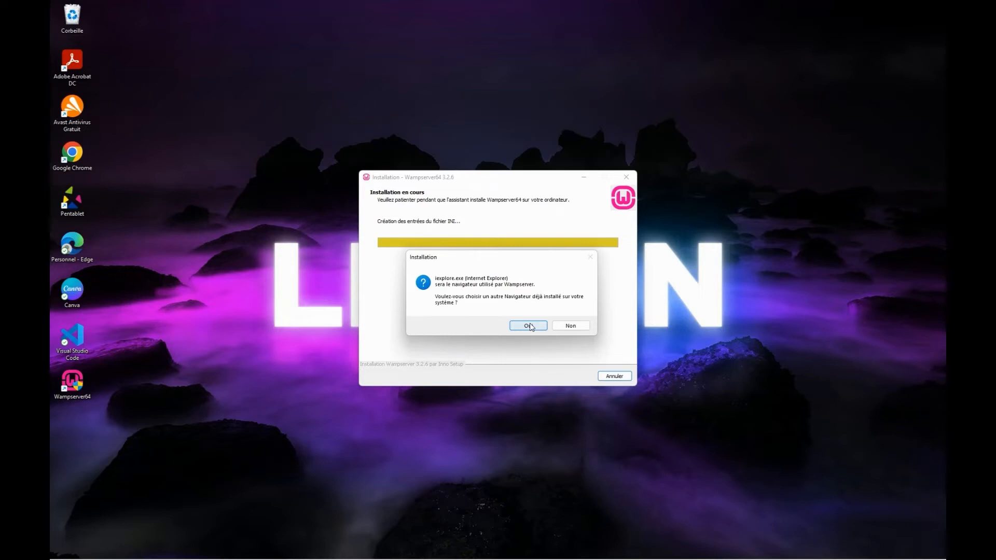
- Opt for a browser other than Internet Explorer and look for Chrome in the Google folder of Programmes (x86)
left_click(528, 325)
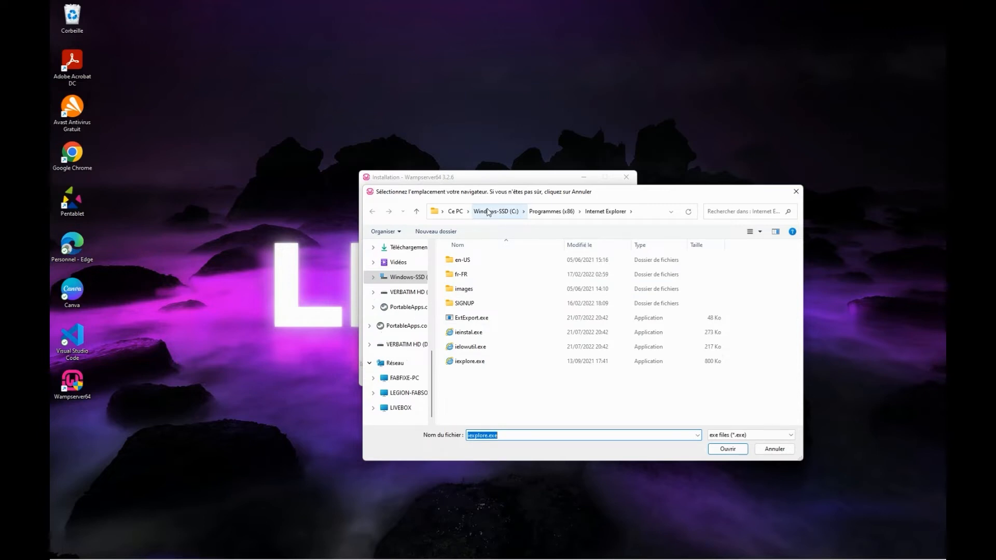
left_click(549, 213)
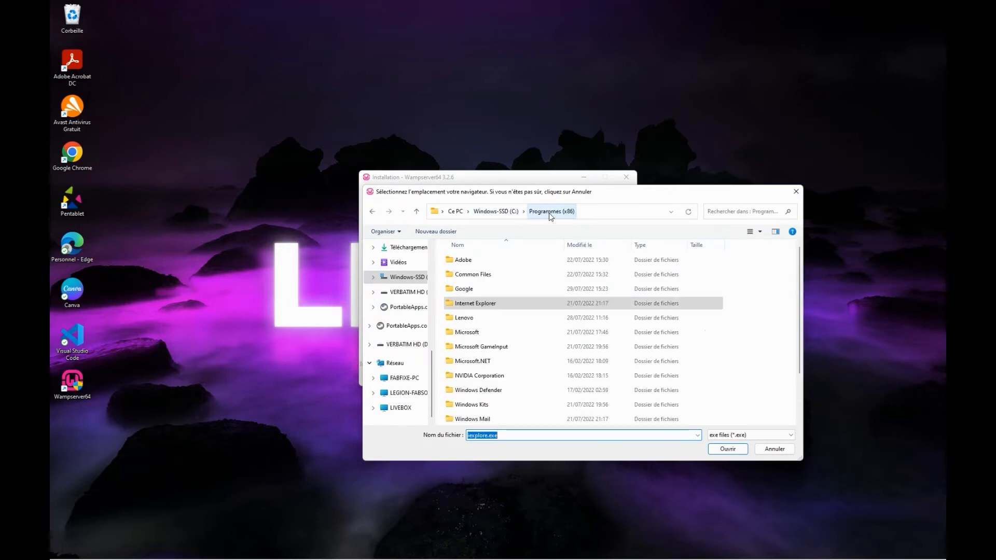
double_click(464, 290)
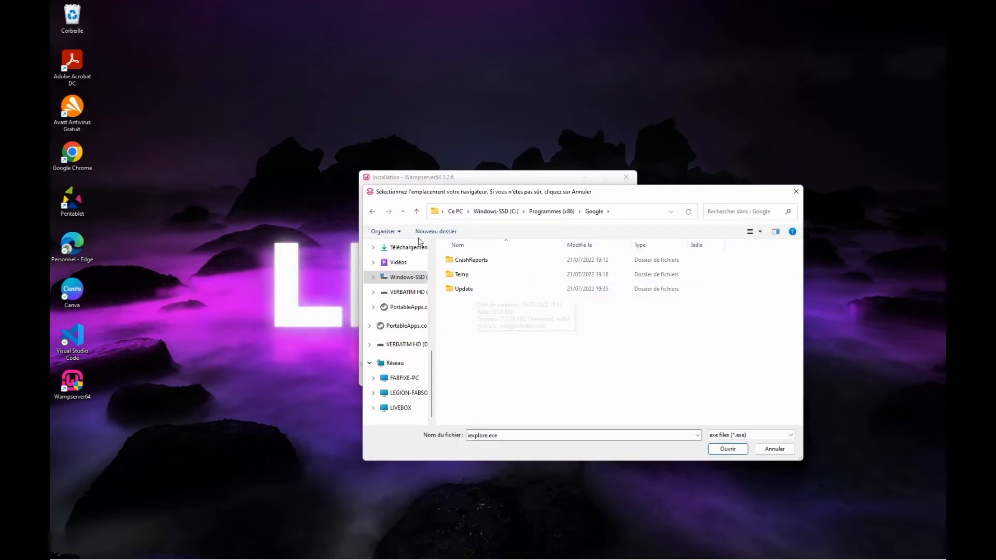
left_click(415, 212)
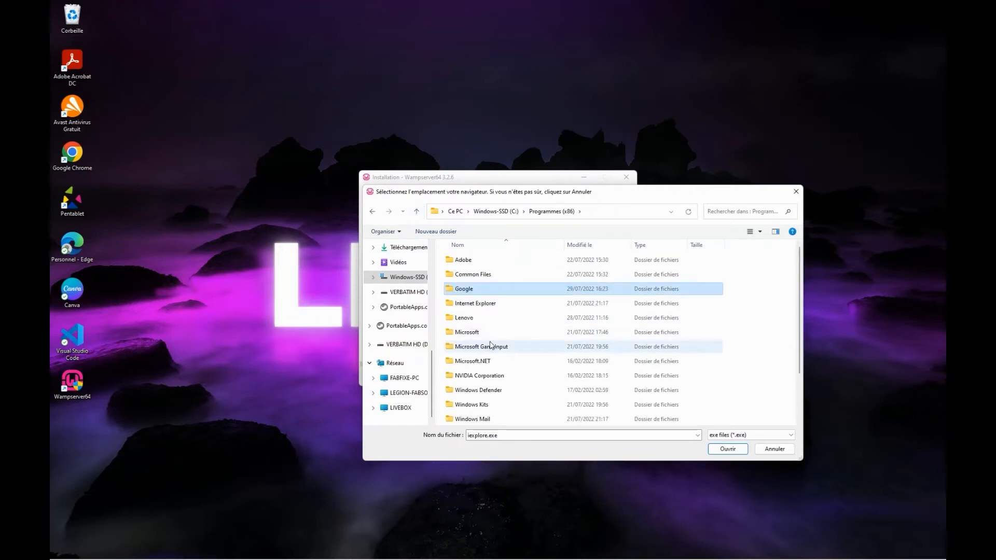
scroll(486, 347, "down", 2)
scroll(486, 347, "up", 2)
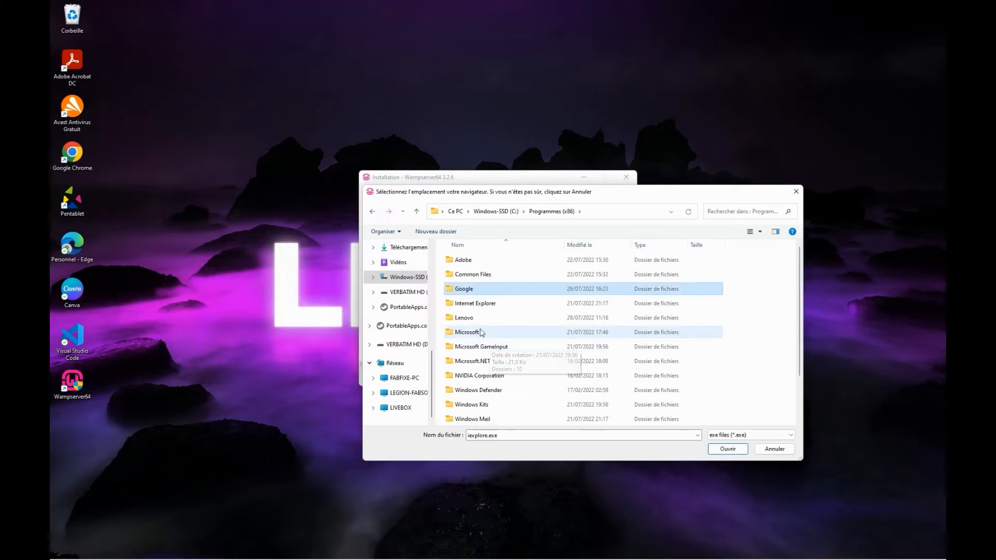
- Set chrome.exe from C:\Programmes\Google\Chrome\Application as the browser used by WampServer
left_click(418, 213)
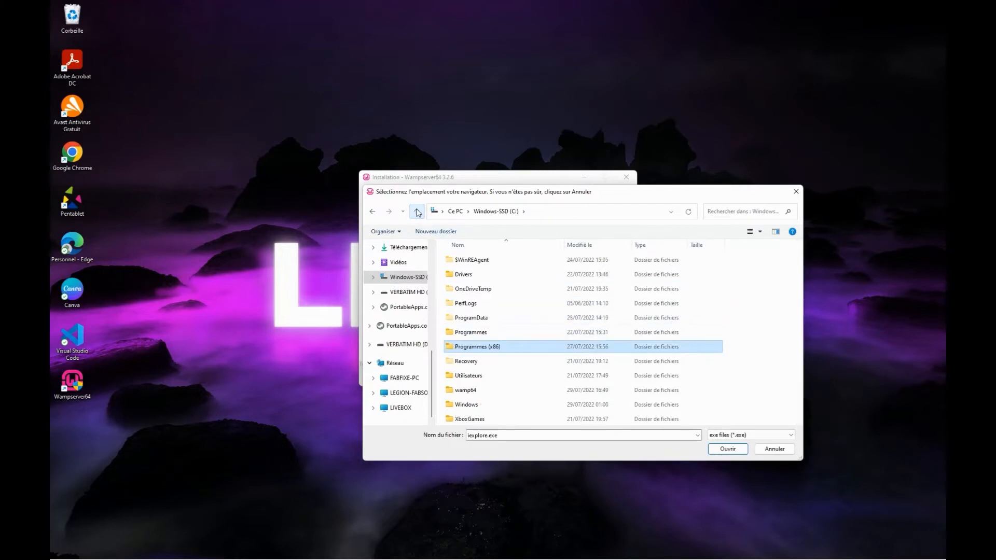
double_click(477, 332)
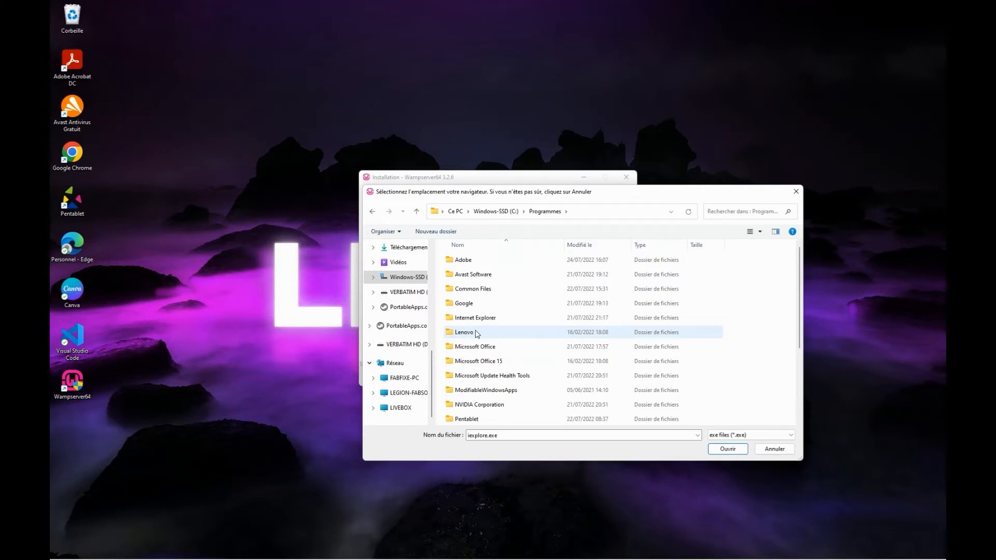
double_click(469, 304)
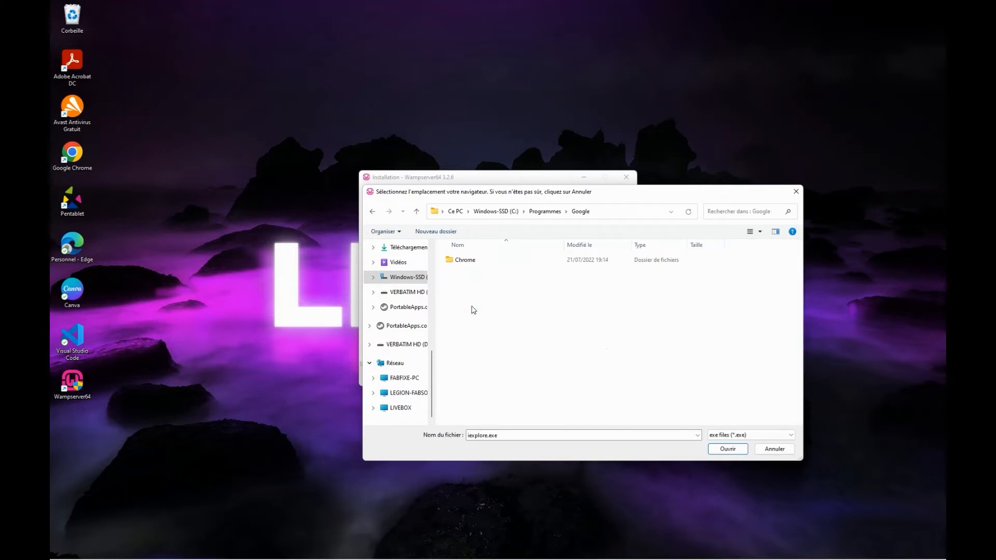
double_click(468, 263)
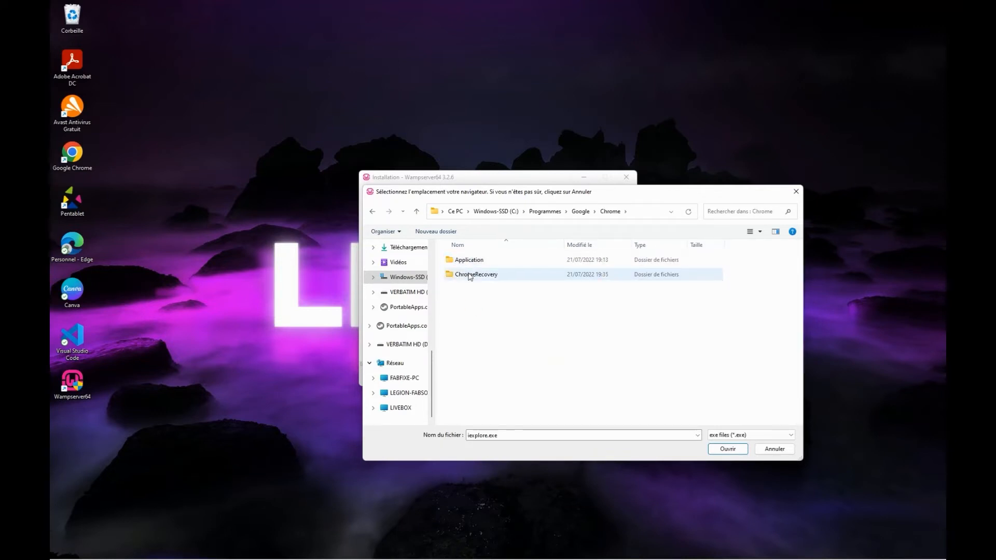
double_click(470, 263)
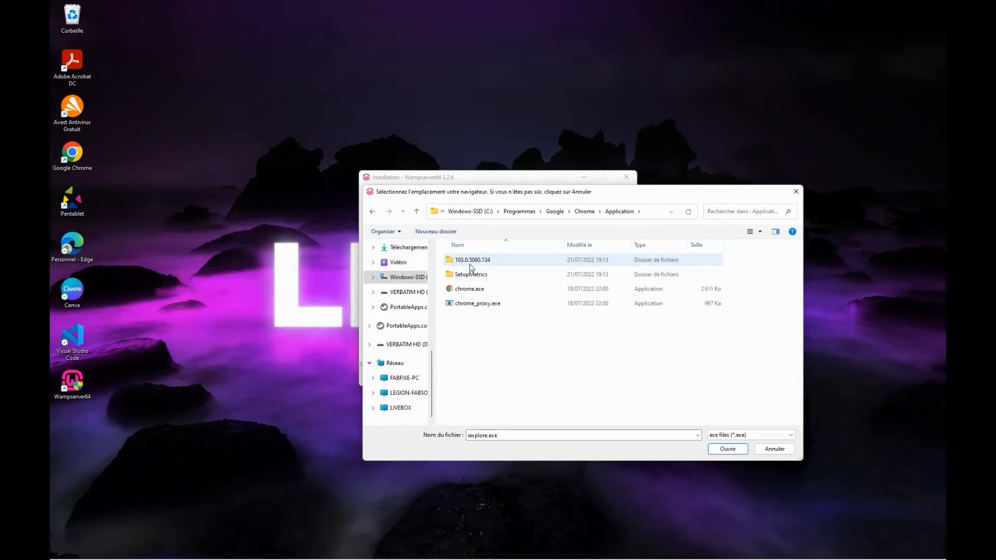
left_click(473, 292)
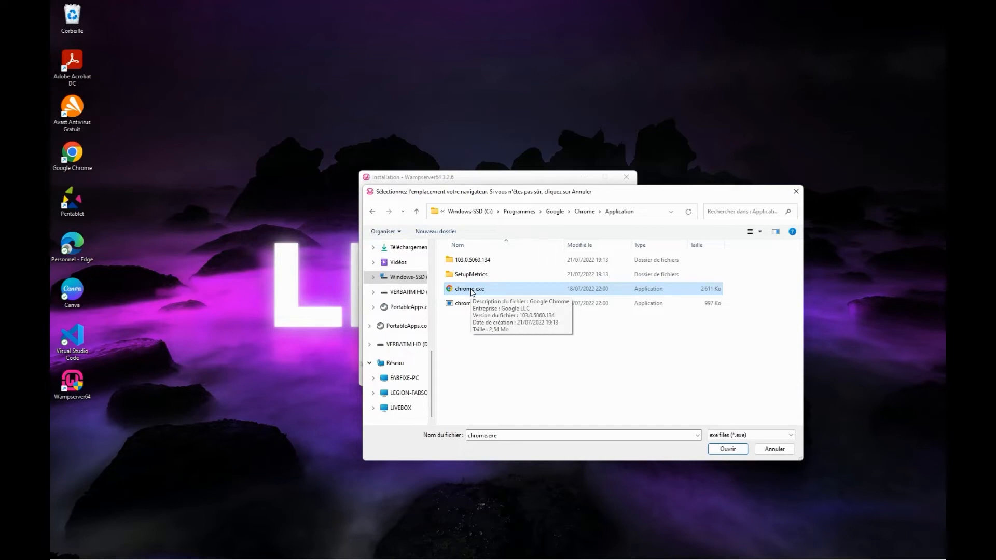
left_click(727, 449)
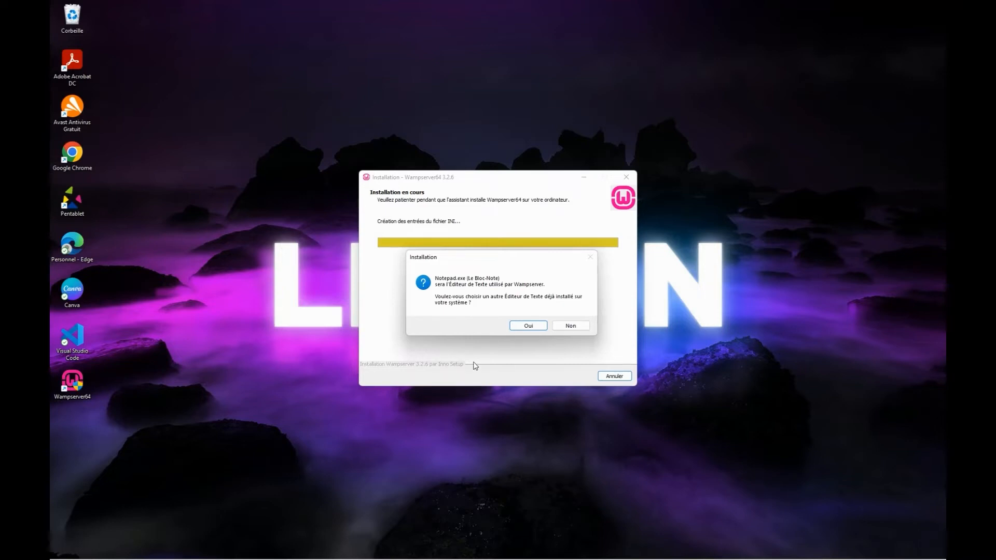
- Keep Notepad as WampServer's text editor and read through the information page about the Wampmanager icon menus
left_click(571, 328)
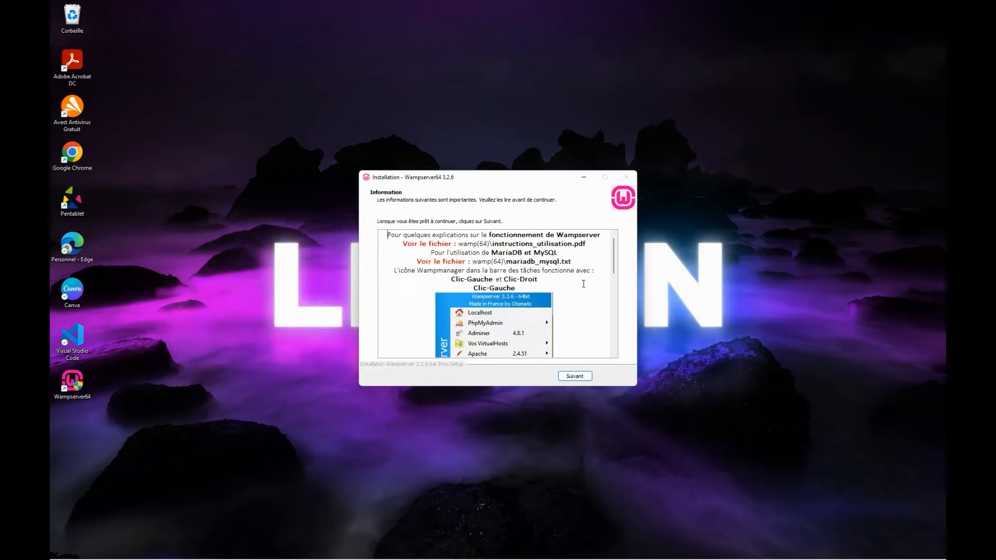
scroll(583, 284, "down", 2)
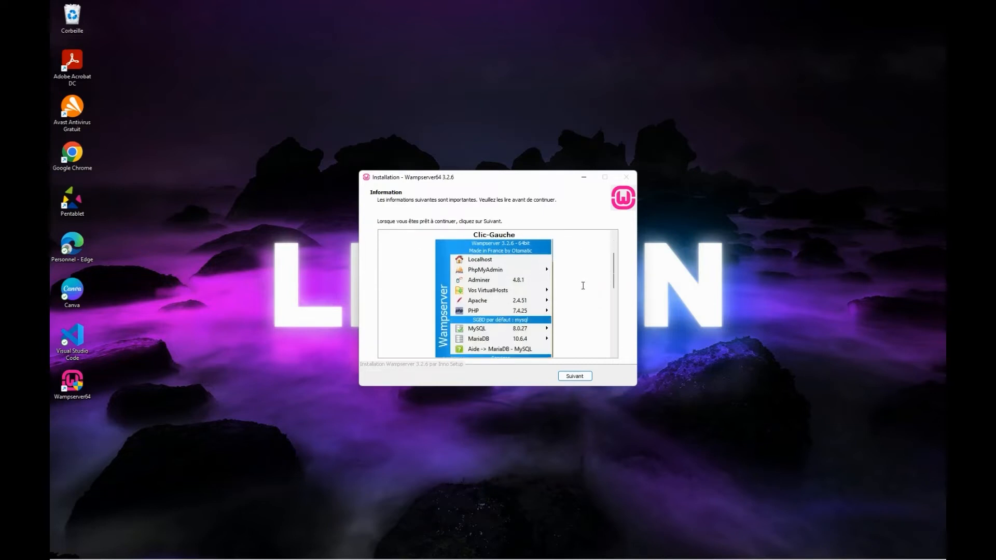
scroll(493, 264, "down", 5)
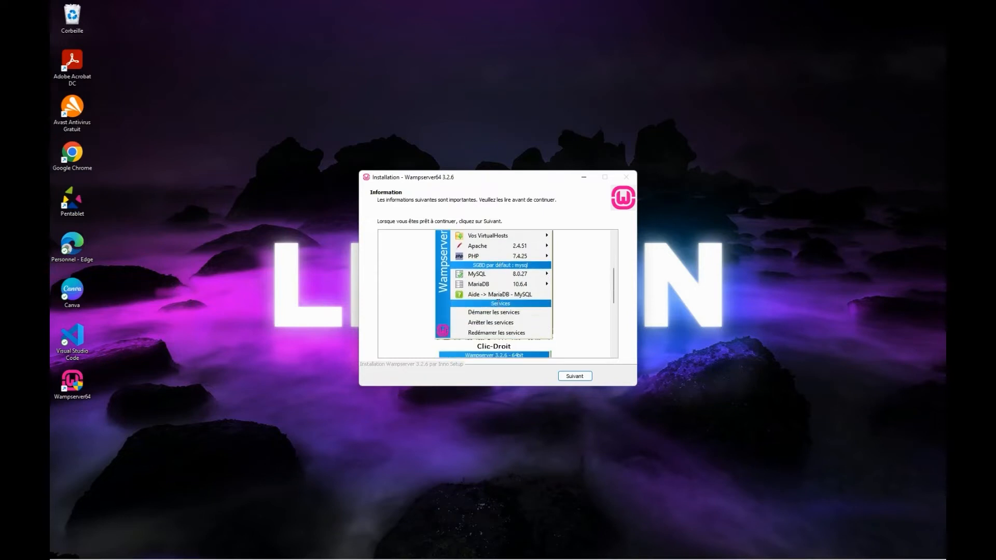
scroll(492, 264, "down", 3)
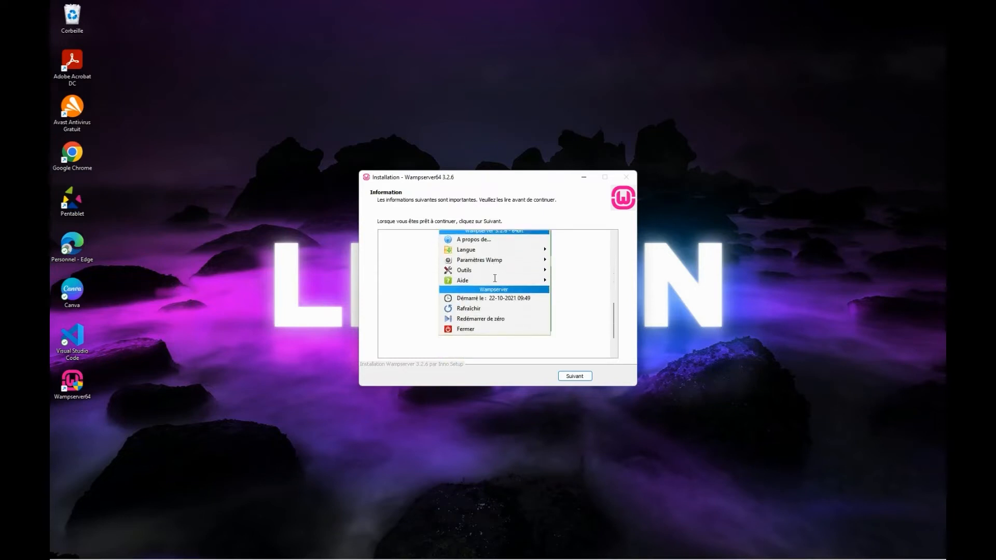
scroll(495, 278, "up", 10)
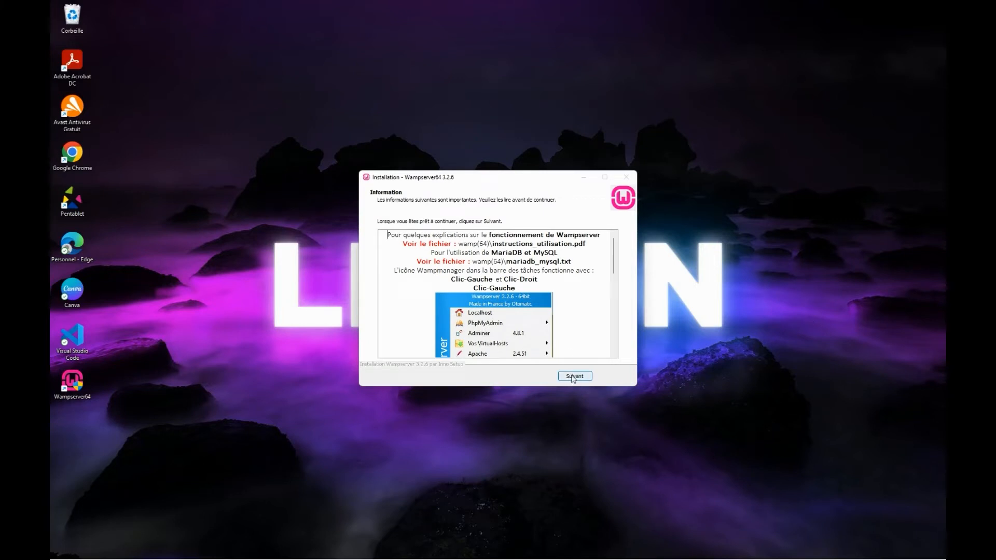
- Accept the information page and finish the Wampserver64 installation wizard
left_click(573, 377)
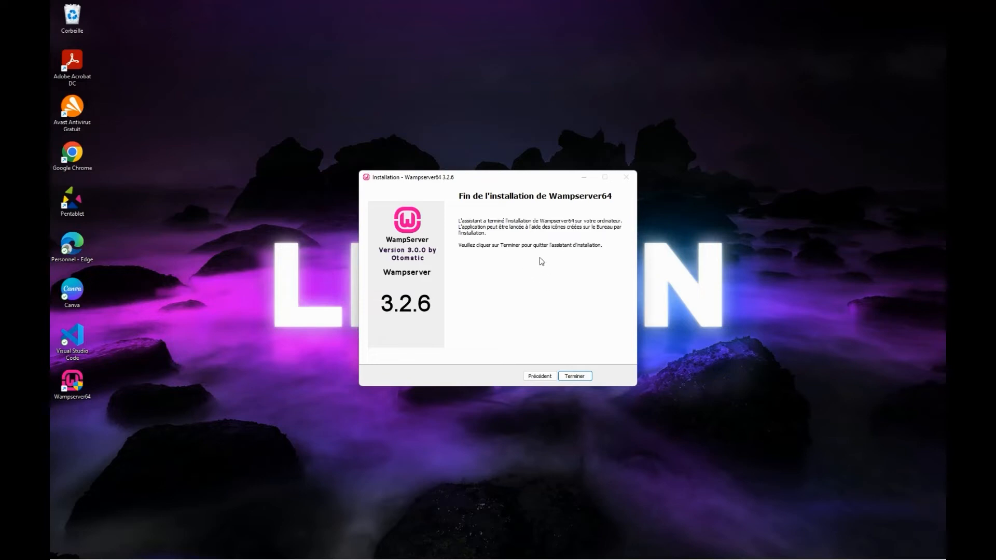
left_click(593, 406)
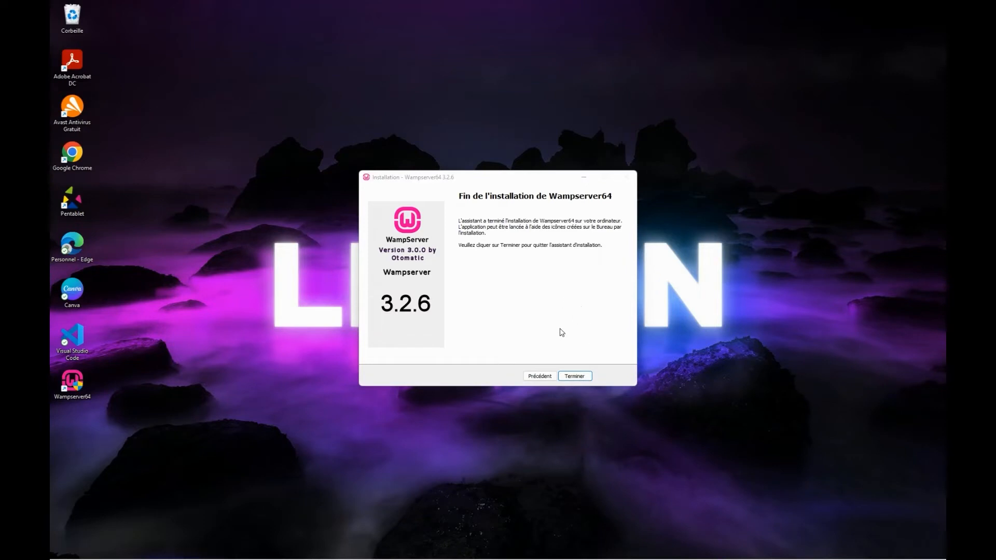
left_click(577, 376)
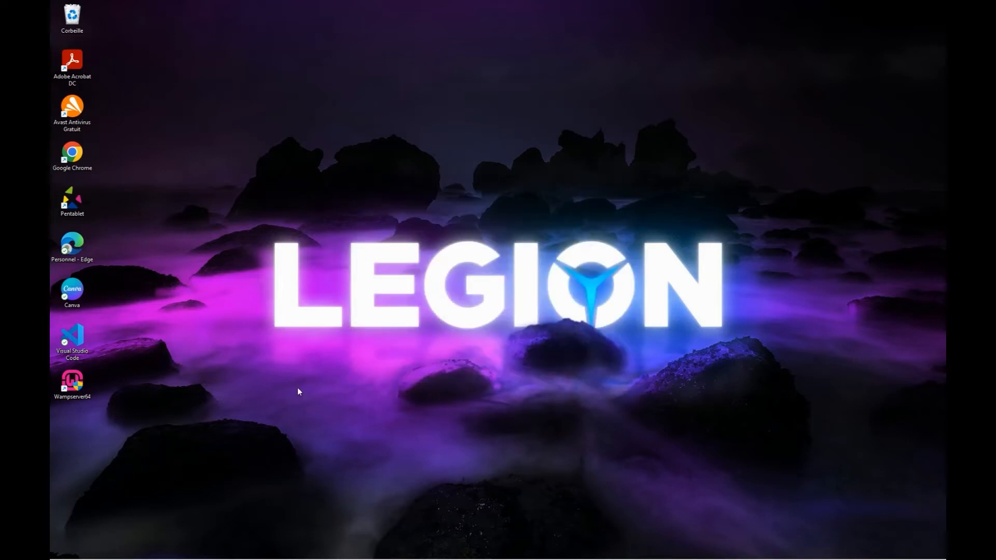
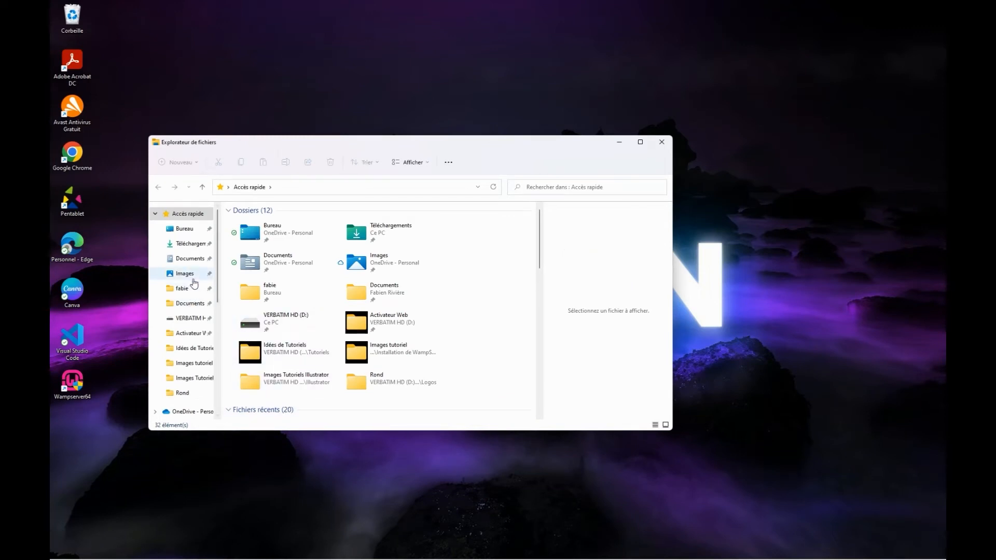
- Open the wamp64 installation folder on the Windows-SSD (C:) drive
scroll(204, 363, "down", 1)
left_click(191, 383)
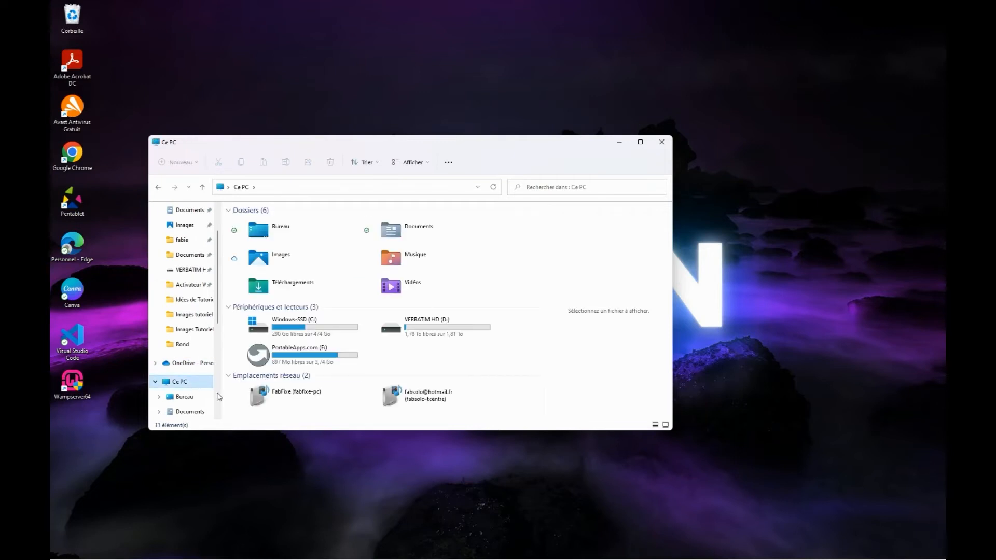
left_click(294, 328)
double_click(295, 328)
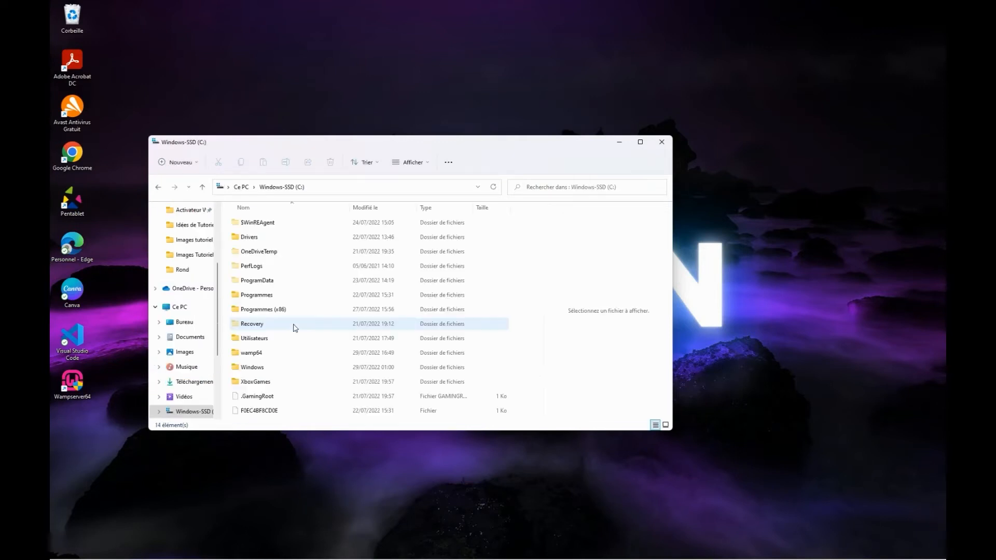
left_click(255, 355)
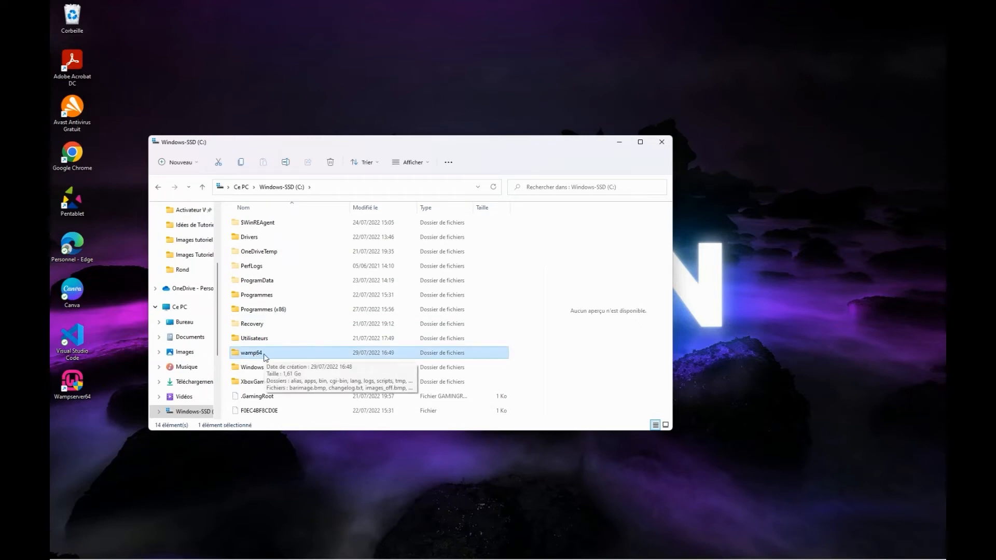
double_click(263, 356)
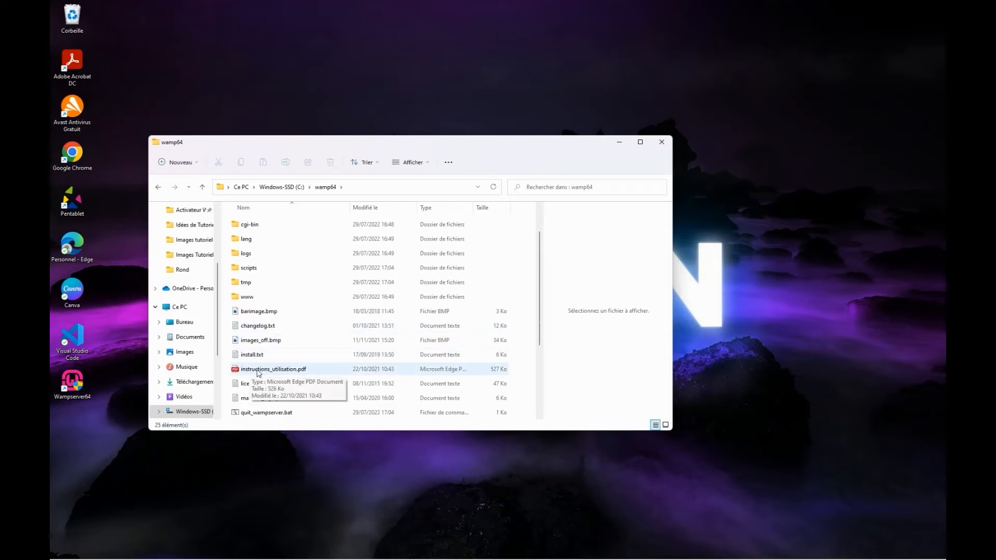
- Select instructions_utilisation.pdf in the wamp64 folder to preview it, leaving its file name as is
left_click(258, 369)
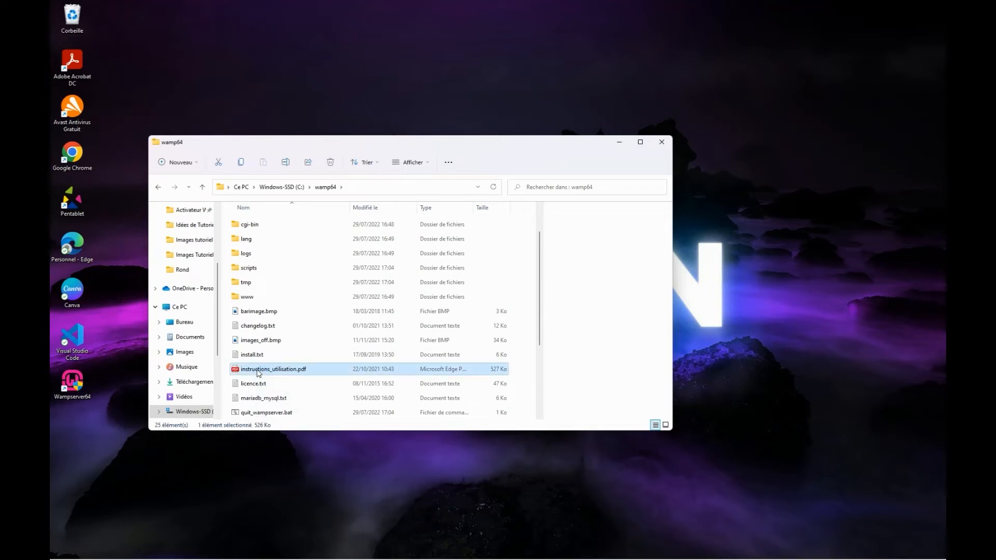
left_click(258, 369)
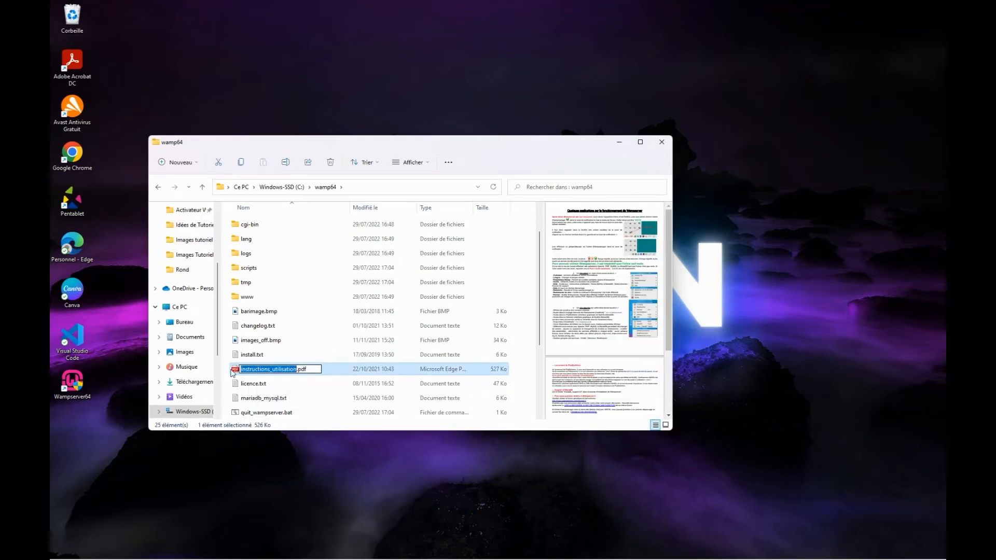
left_click(233, 370)
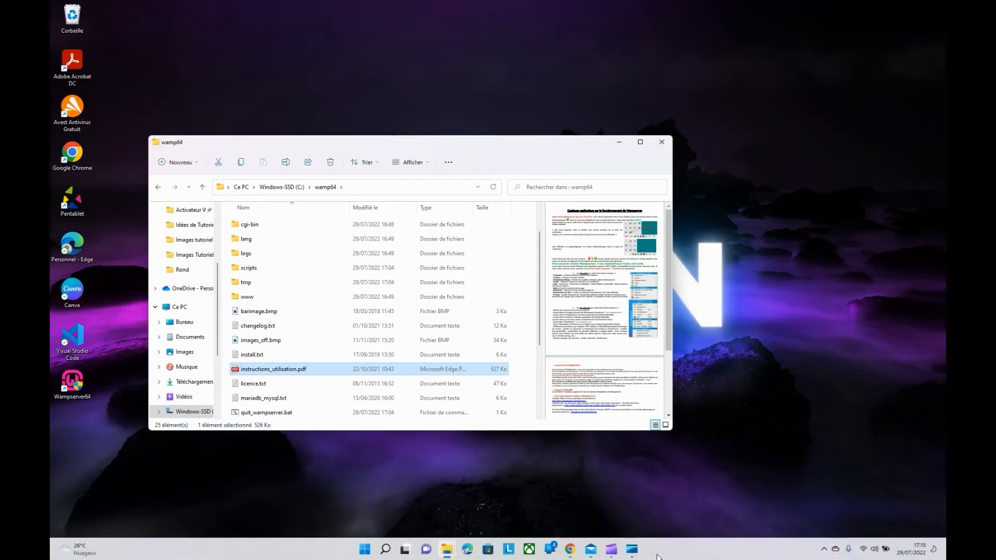
- Switch to Chrome and open instructions_utilisation.pdf from the wamp64 folder in a new browser tab
left_click(570, 550)
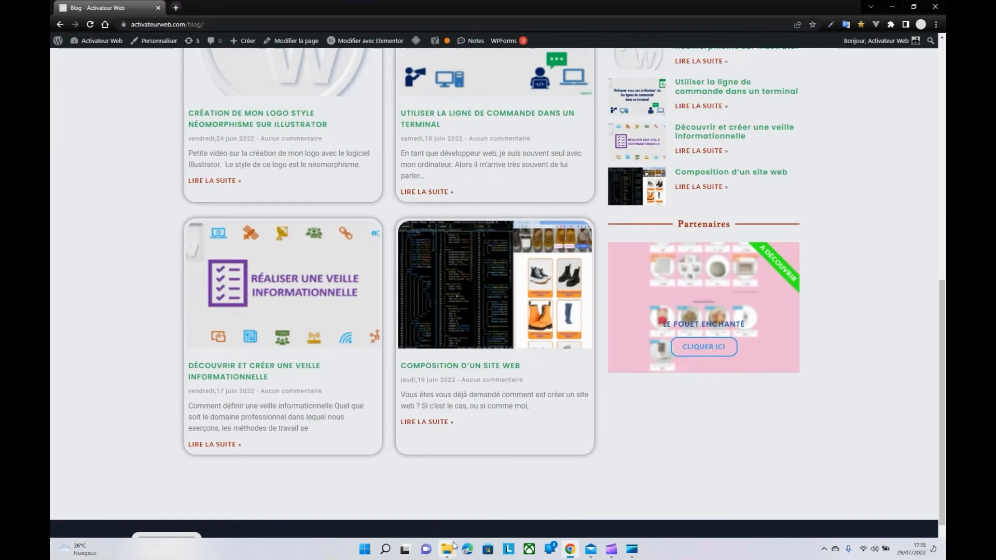
mouse_move(447, 550)
left_click(476, 513)
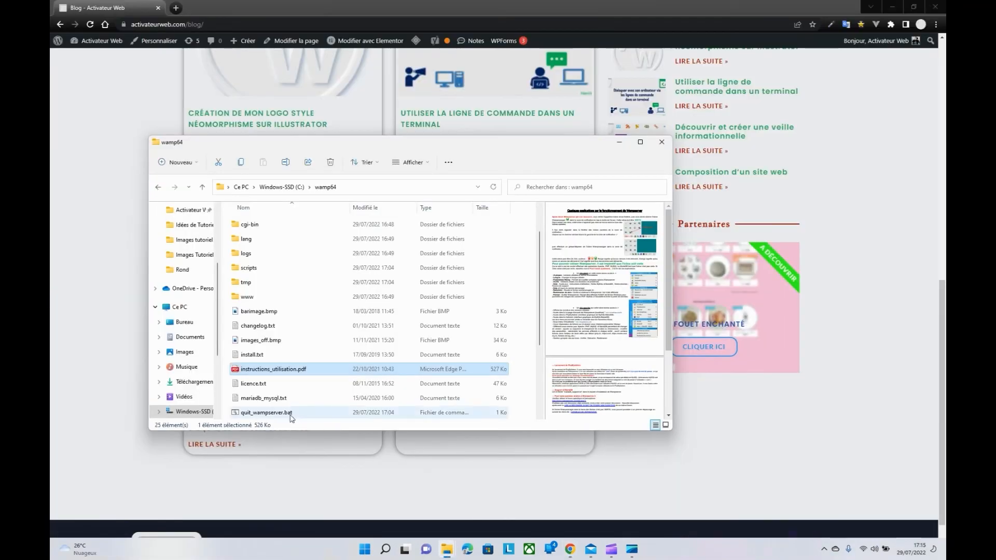
left_click_drag(239, 372, 182, 7)
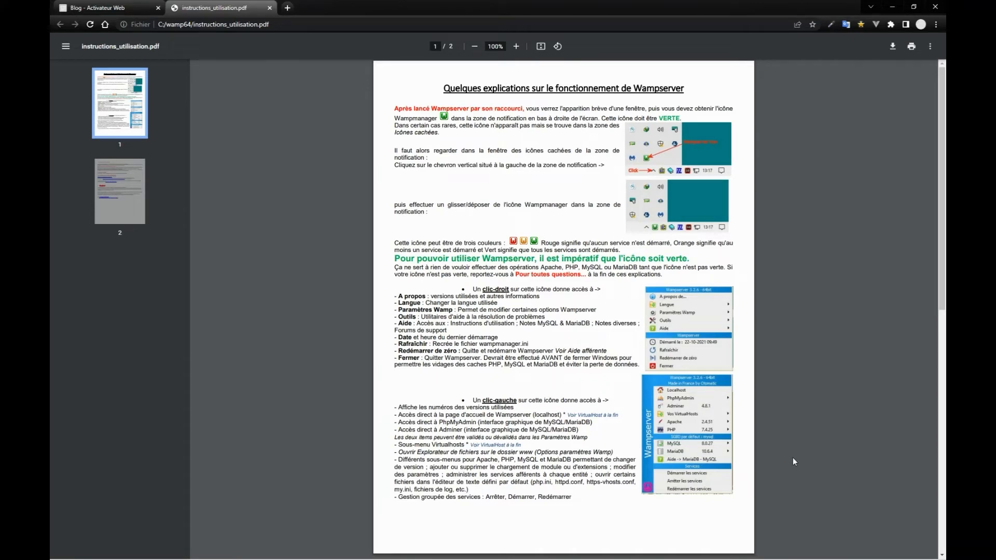
- Stop all WampServer services through the Wampmanager icon among the hidden notification icons
left_click(822, 548)
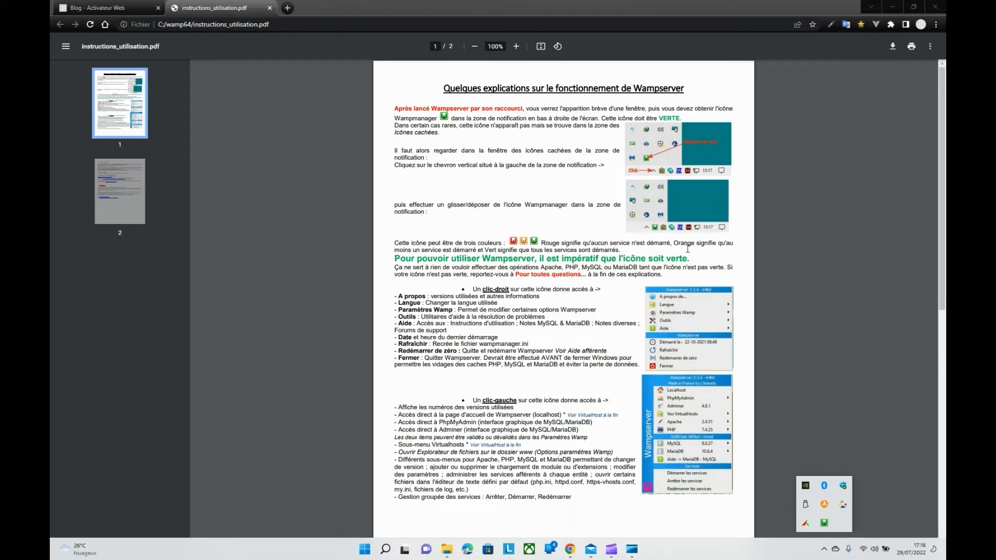
right_click(823, 524)
left_click(824, 529)
left_click(825, 529)
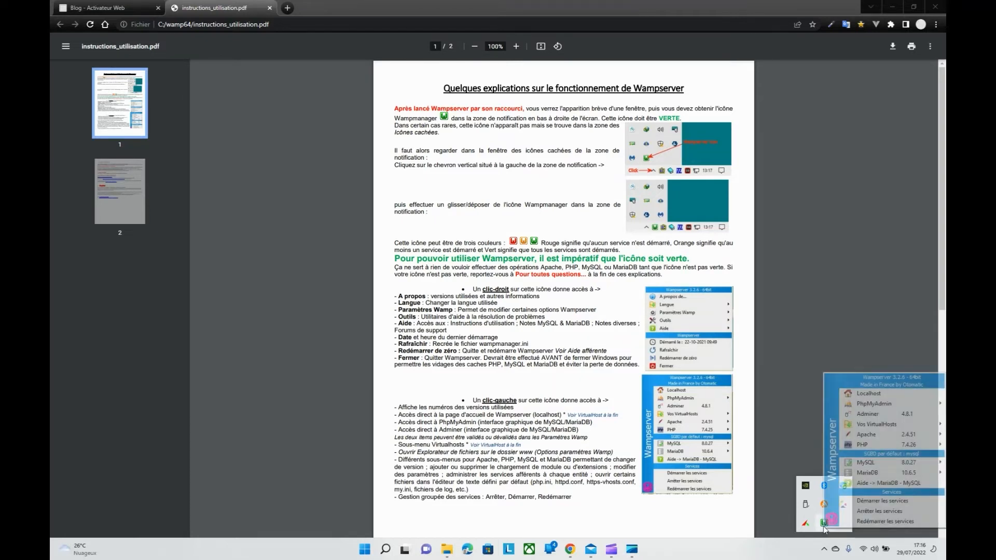
left_click(855, 513)
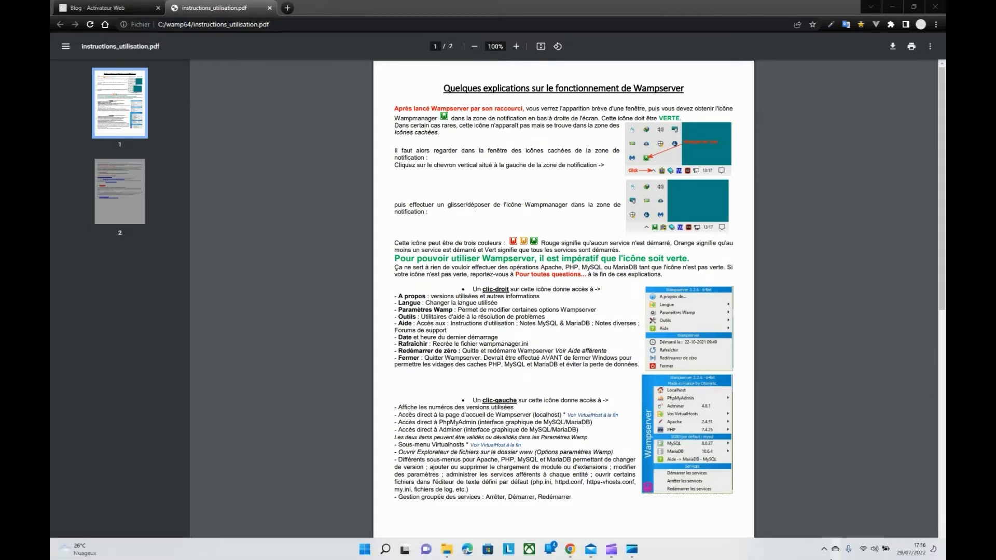
- Check the colour of the Wampmanager icon and start all WampServer services again
left_click(823, 550)
mouse_move(826, 525)
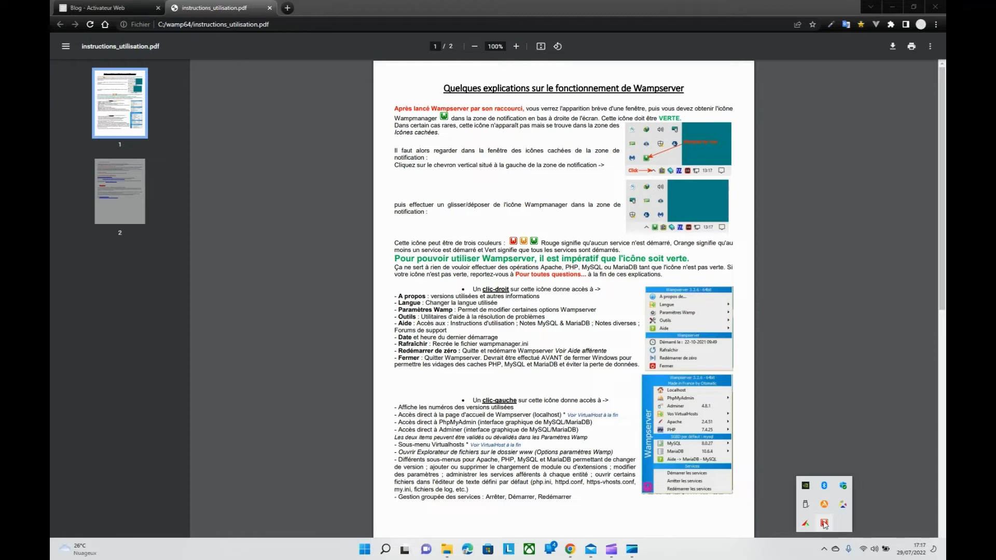
right_click(824, 524)
left_click(824, 524)
left_click(824, 523)
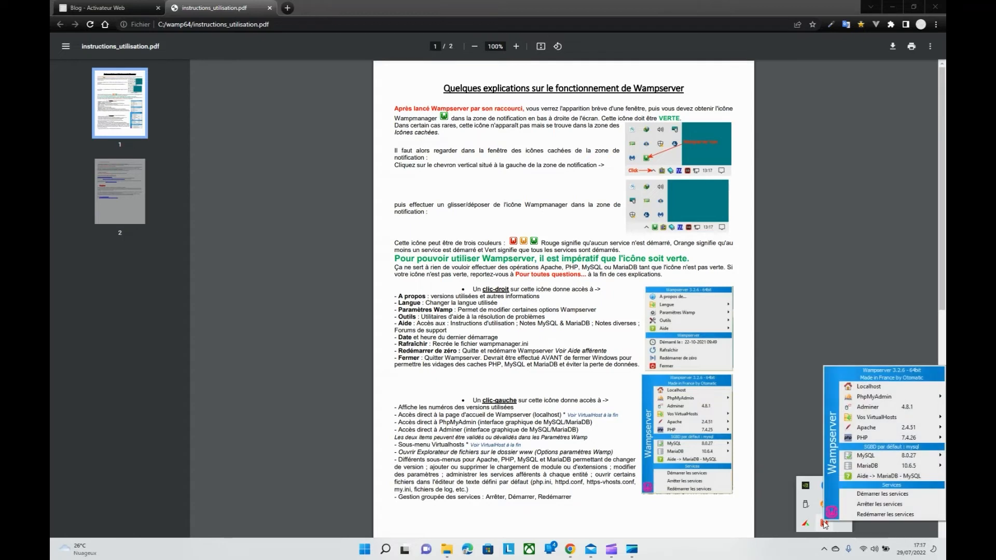
left_click(873, 494)
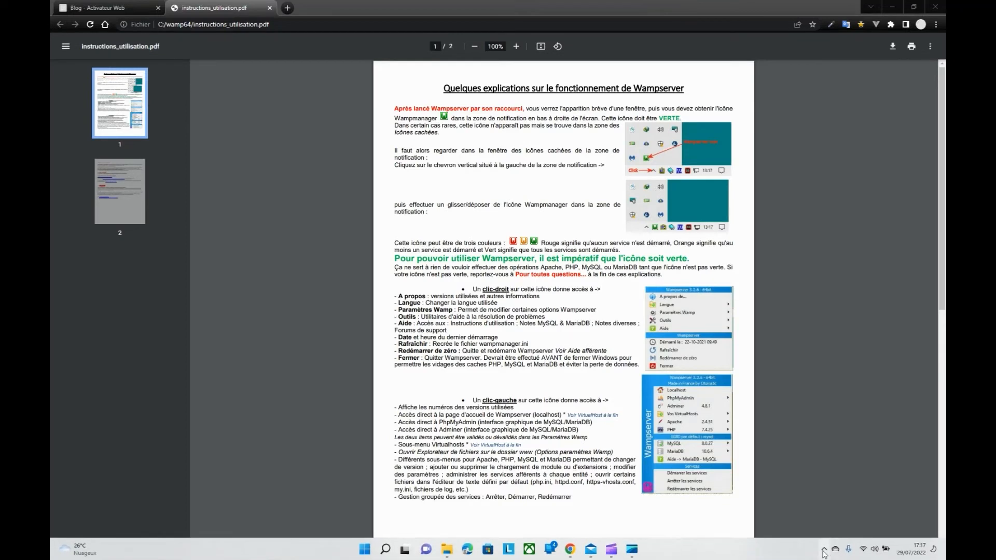
- Open WampServer's About window and look through its What's New, License, Update and Apps pages
left_click(824, 550)
mouse_move(824, 524)
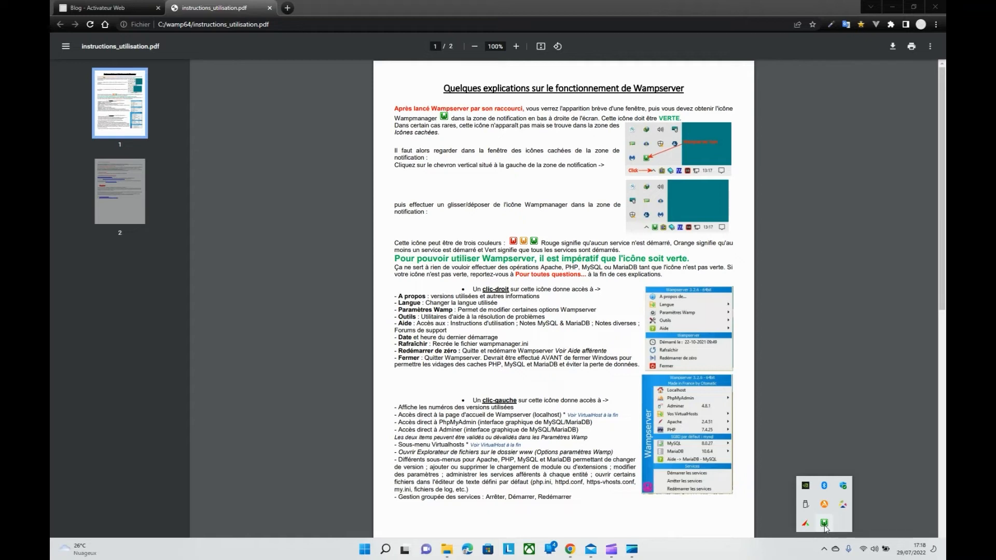
right_click(824, 524)
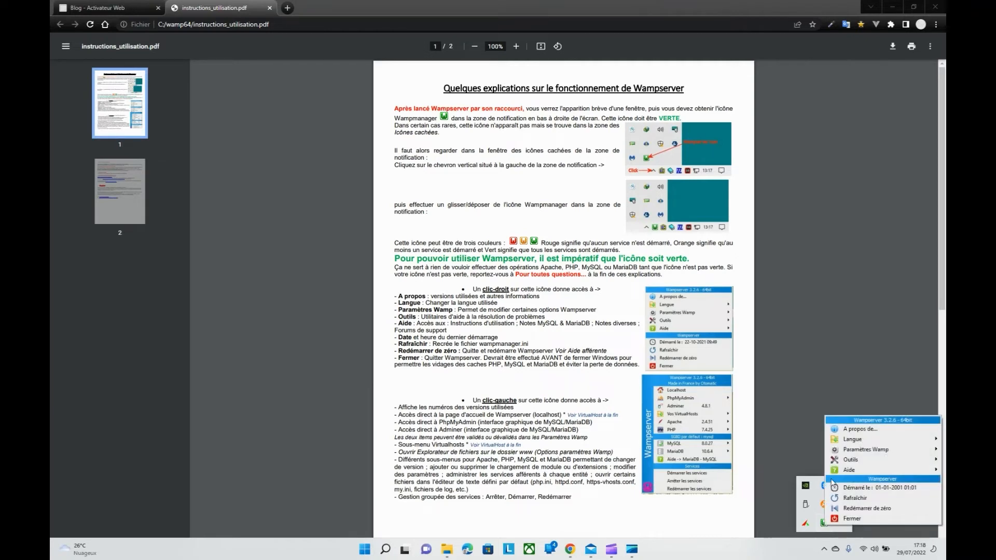
left_click(844, 430)
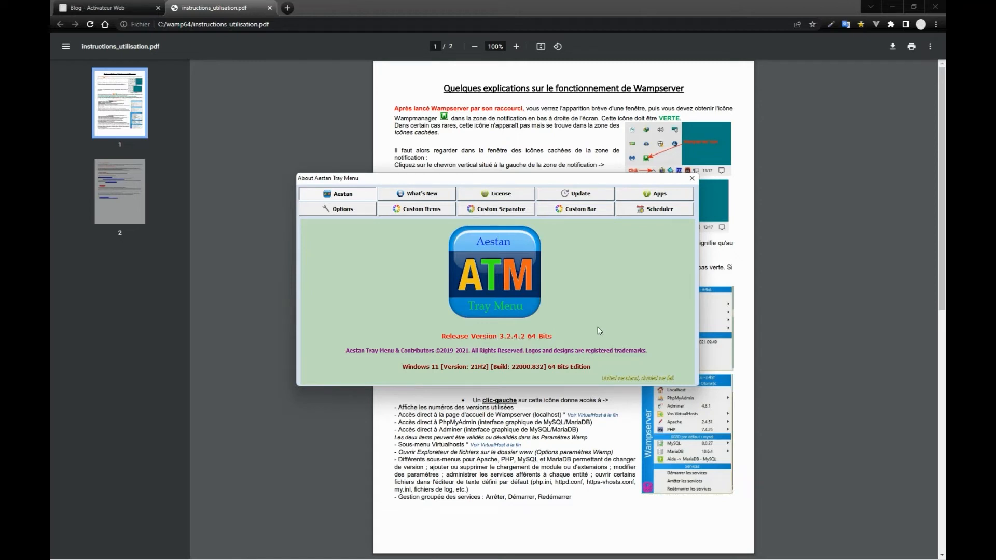
left_click(430, 192)
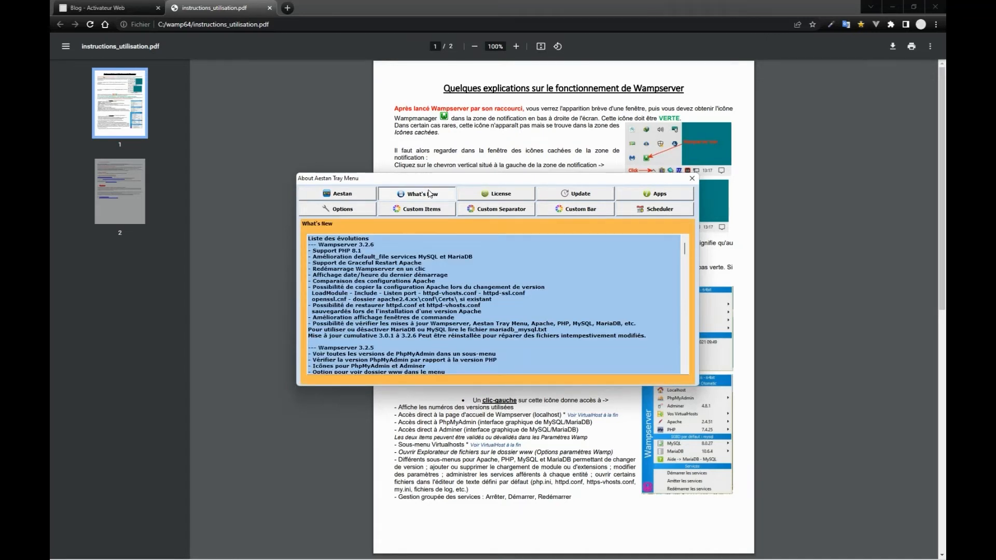
left_click(470, 197)
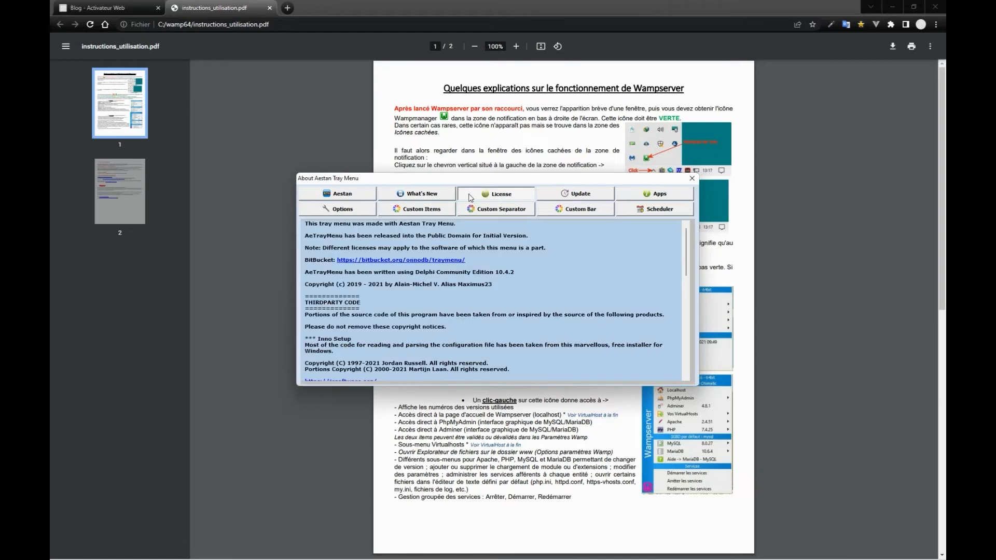
left_click(563, 197)
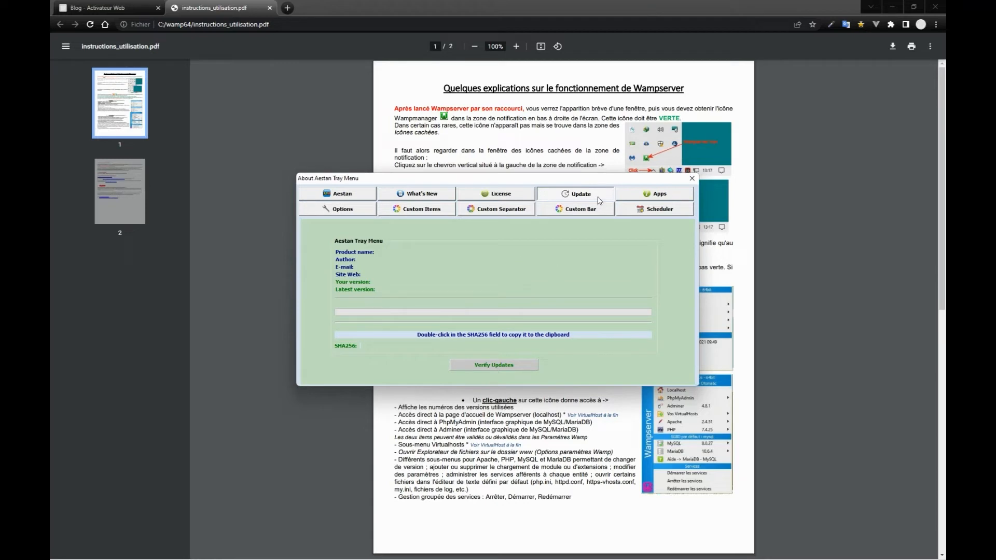
left_click(624, 192)
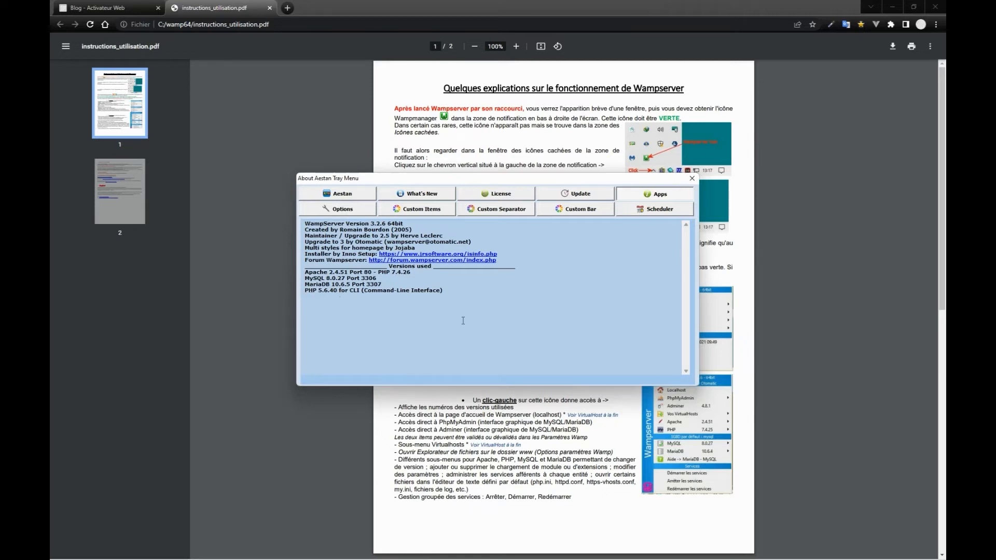
- Look through the Options, Custom Items, Custom Separator and Custom Bar pages of the About window, then close it
left_click(360, 212)
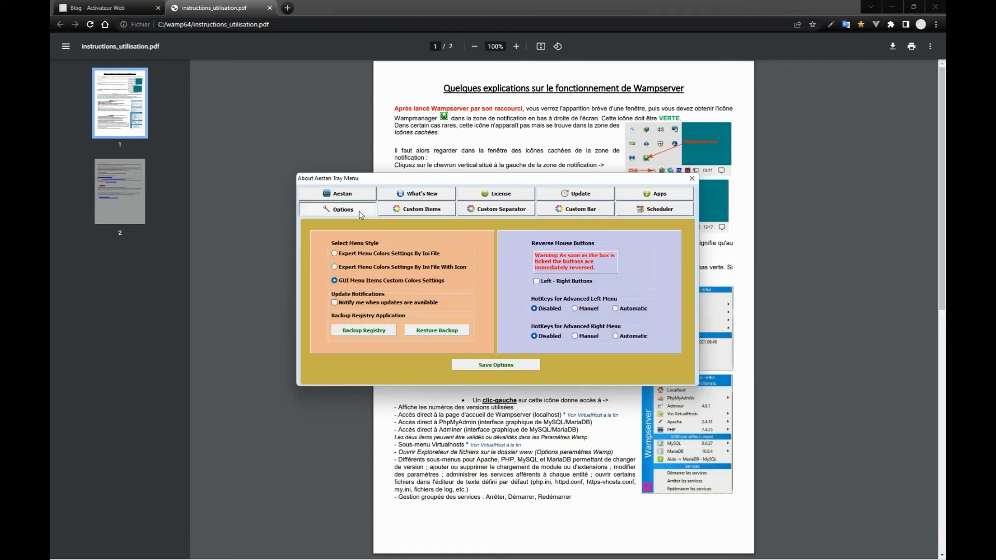
left_click(410, 212)
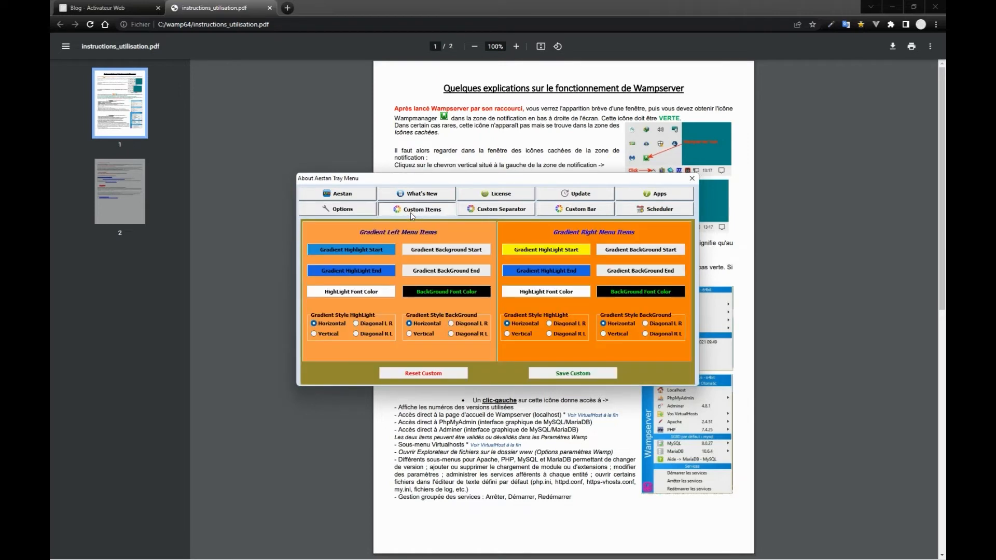
left_click(499, 213)
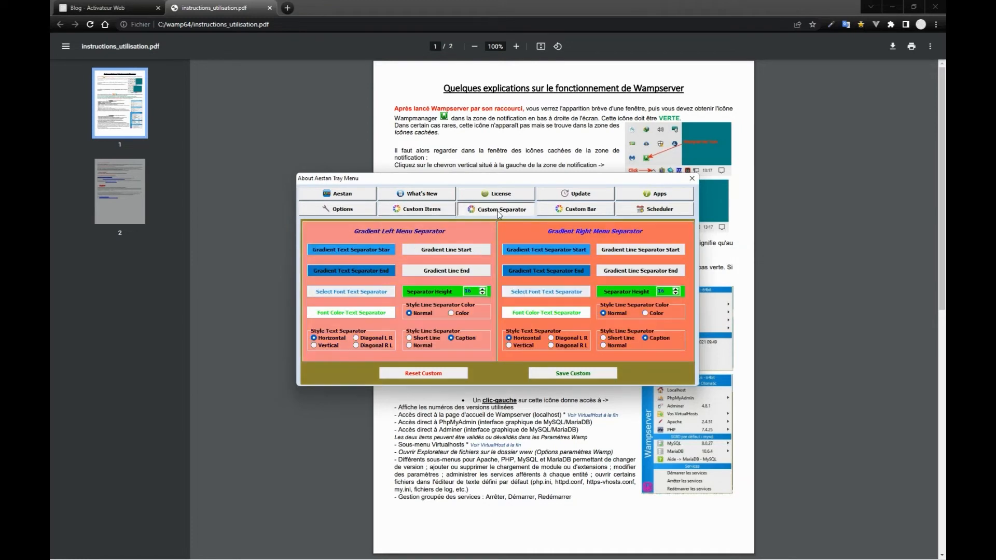
left_click(554, 208)
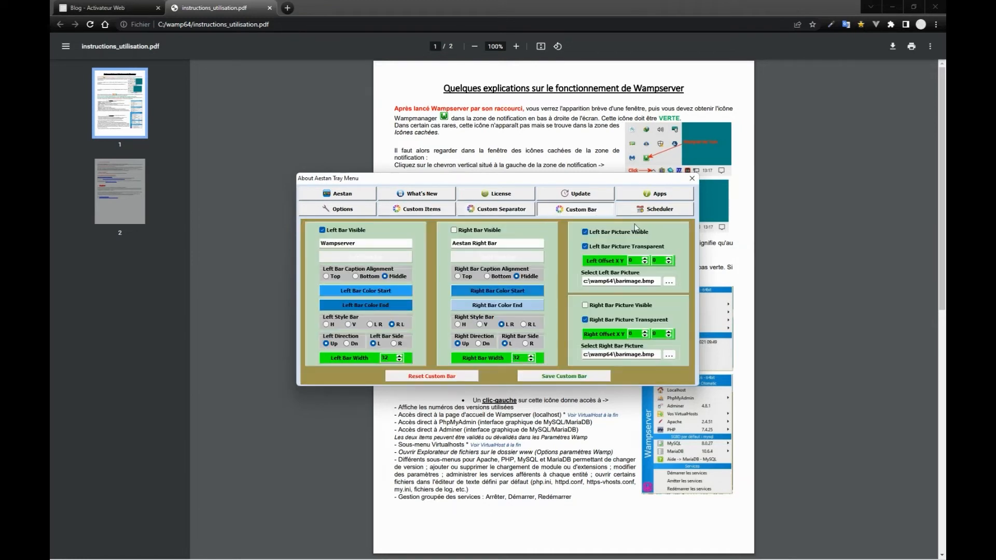
left_click(690, 179)
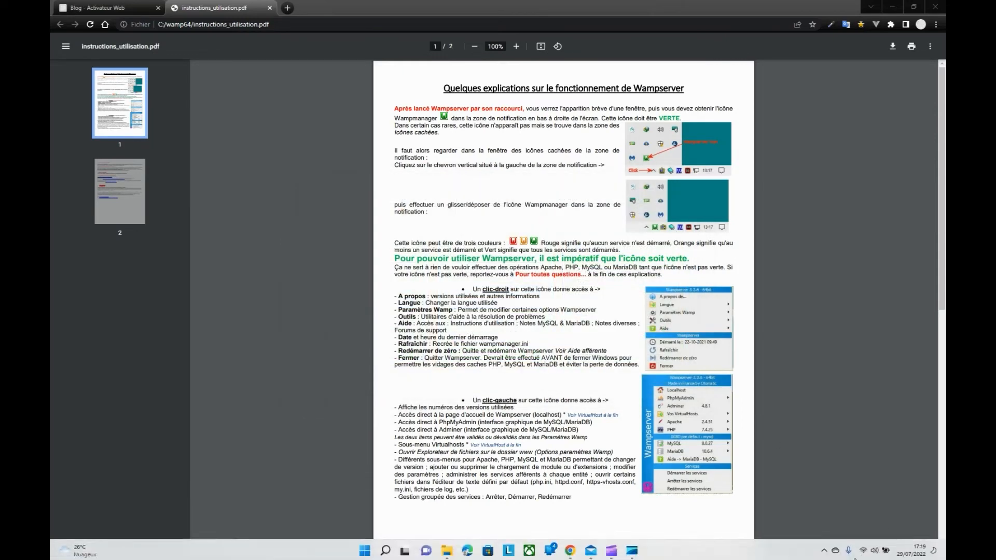
- Examine Wampmanager's secondary menu, including the interface languages and the Wamp settings, tools and exit entries
left_click(824, 548)
right_click(828, 521)
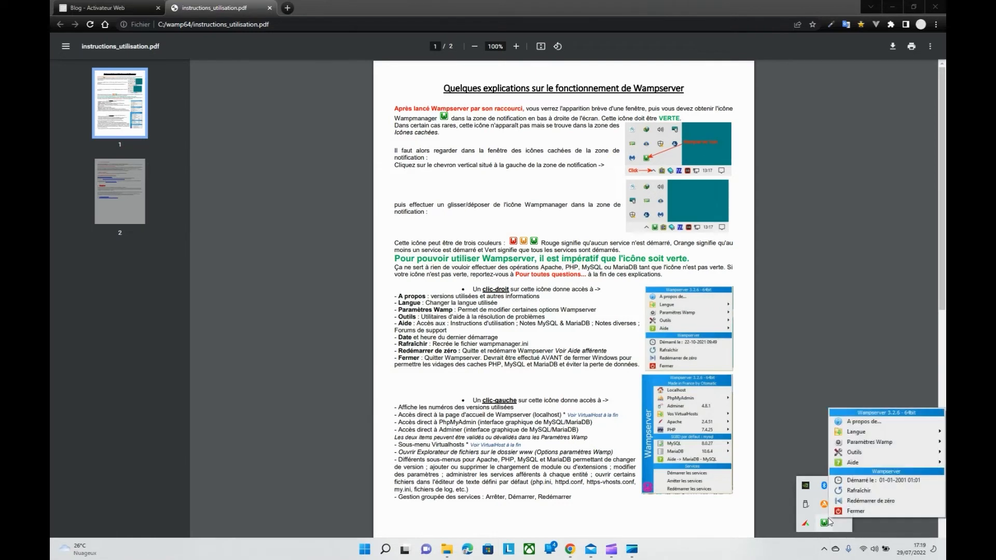
mouse_move(843, 438)
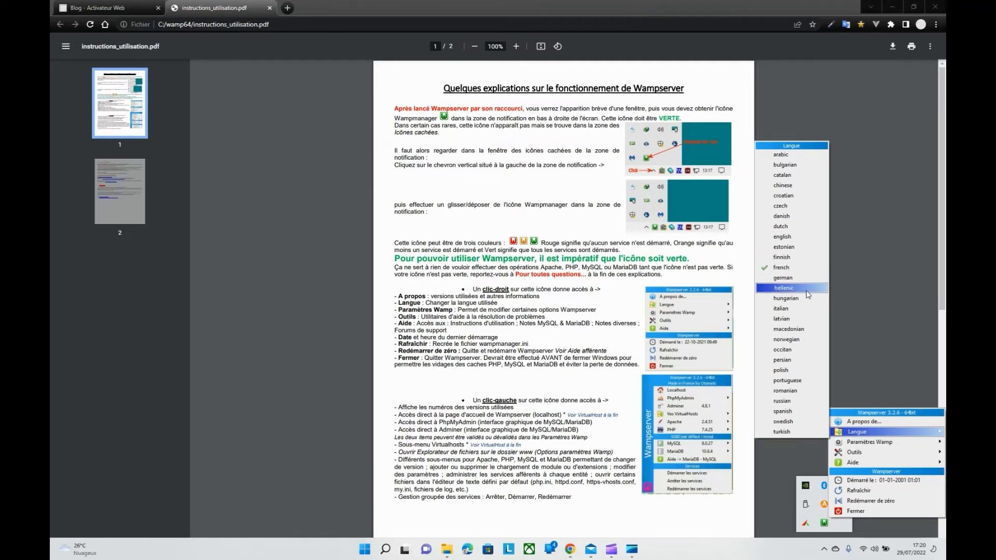
mouse_move(862, 452)
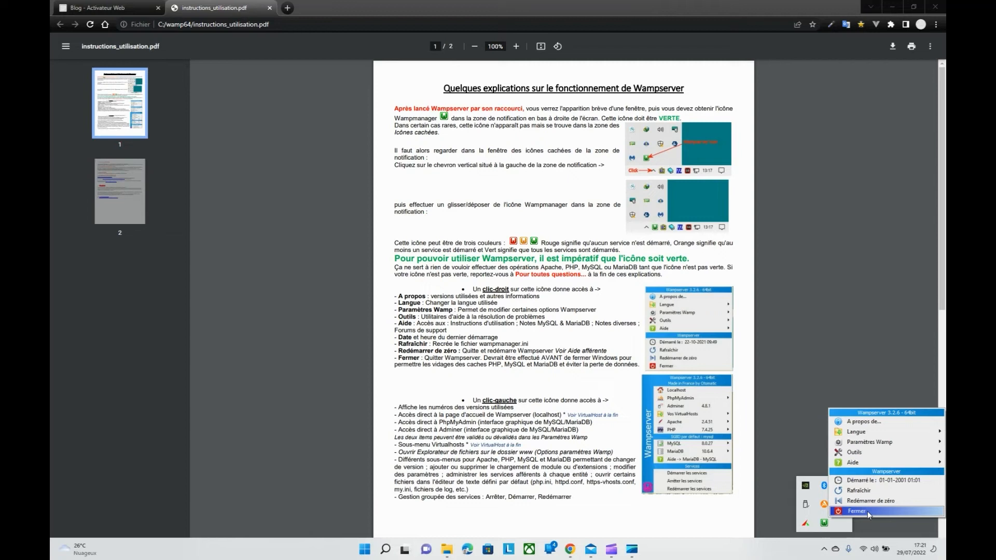
- Examine Wampmanager's main menu, covering the Localhost, PhpMyAdmin and VirtualHosts entries and the list of Apache modules
left_click(824, 525)
left_click(827, 525)
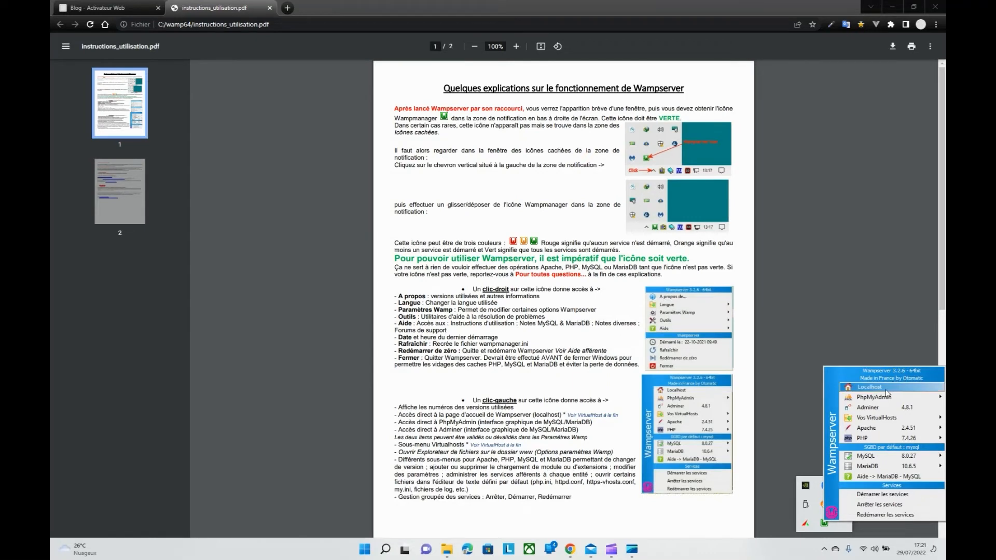
mouse_move(883, 397)
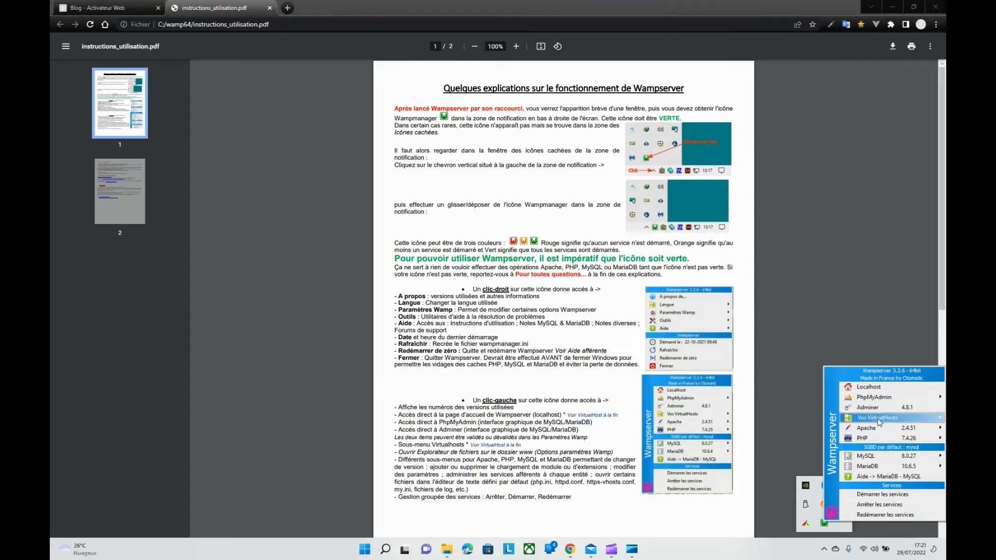
mouse_move(879, 420)
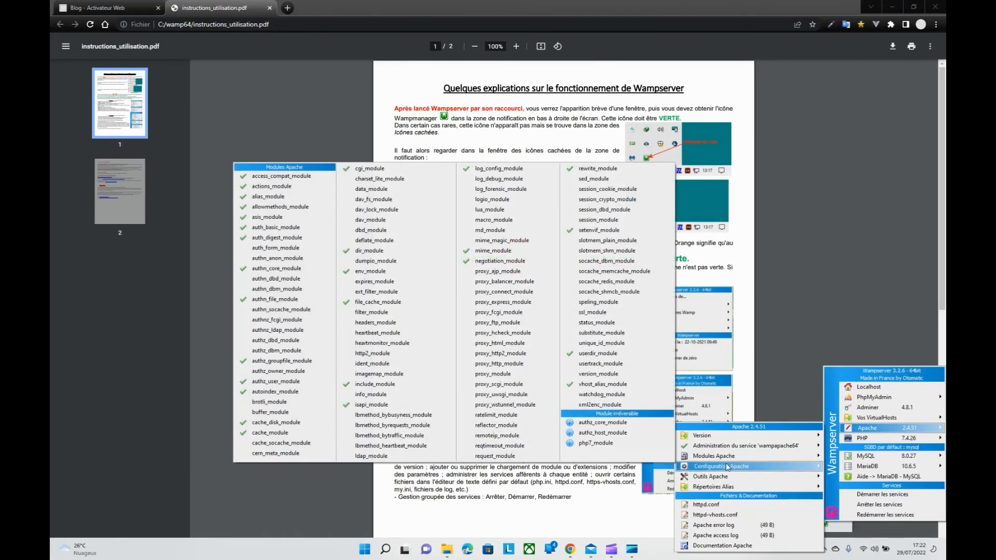
mouse_move(698, 456)
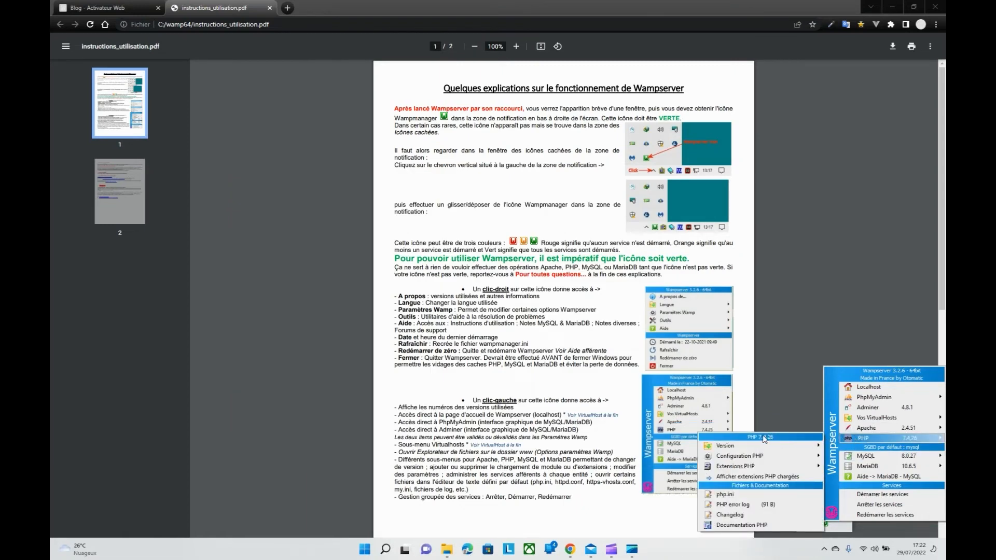
- Examine the selectable PHP versions and the PHP 7.4.26 configuration settings in Wampmanager
mouse_move(759, 448)
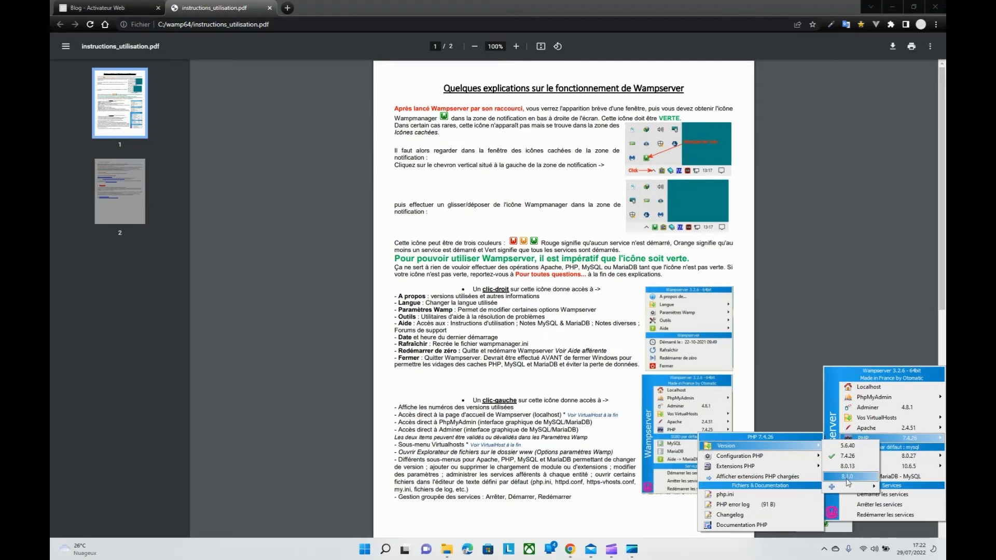
mouse_move(844, 487)
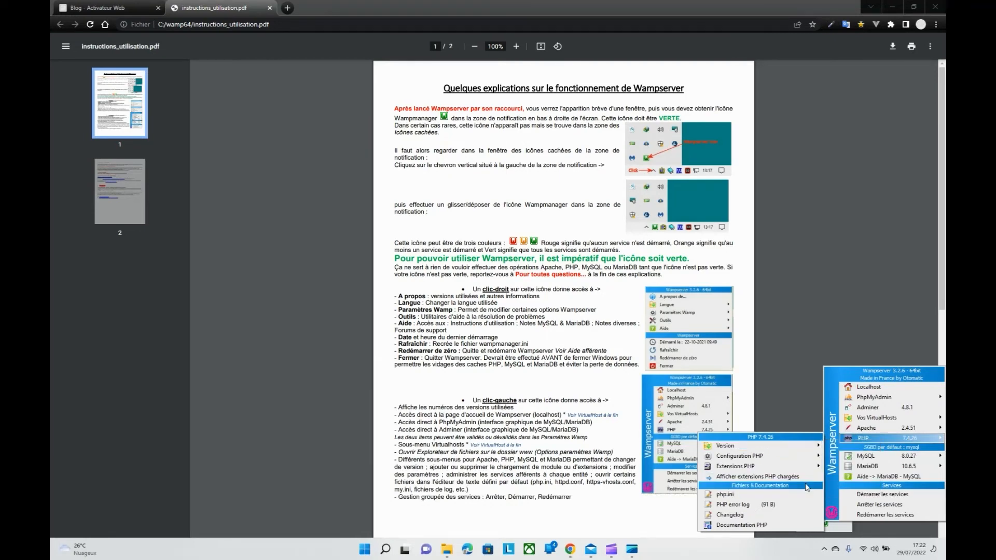
mouse_move(788, 469)
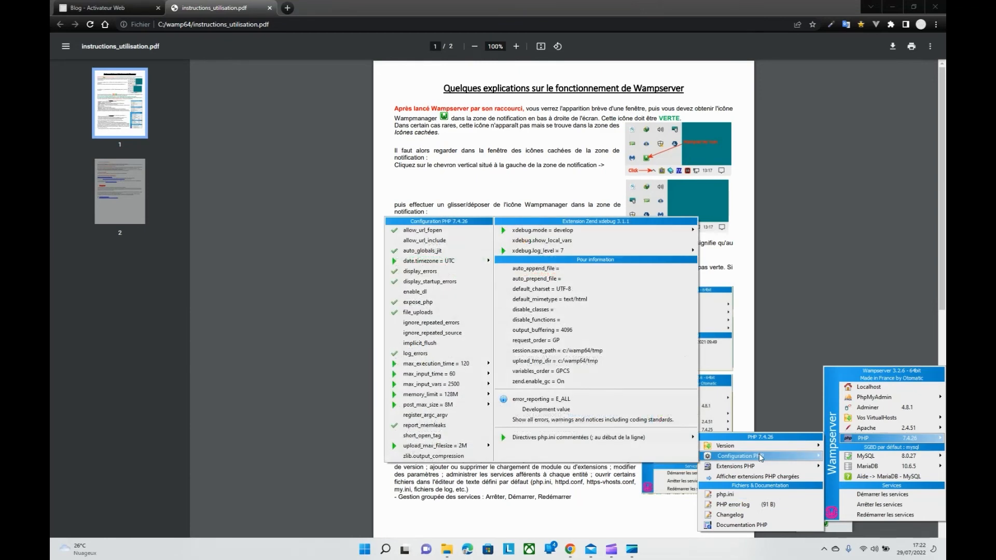
mouse_move(433, 364)
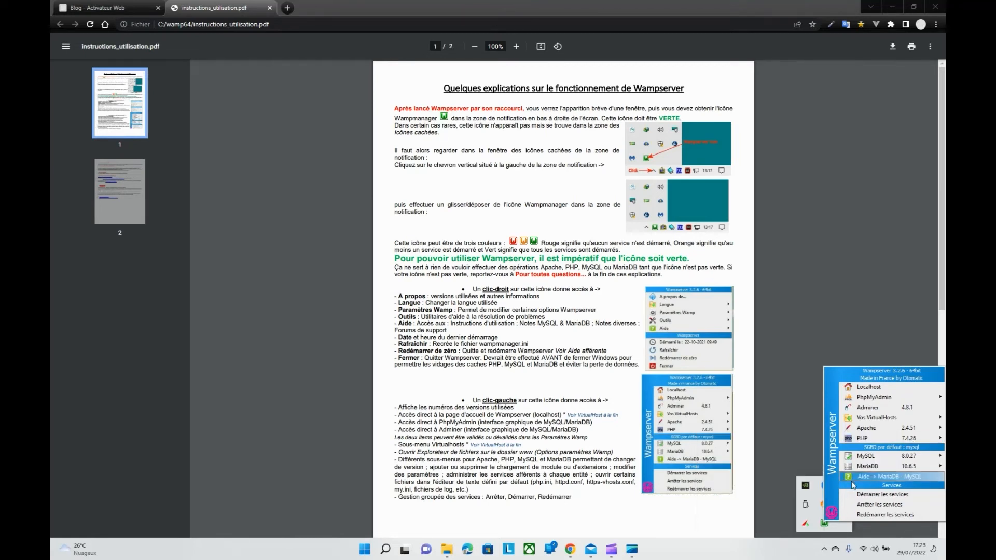
- Examine the MariaDB and MySQL 8.0.27 entries in Wampmanager, including the MySQL version and configuration settings
mouse_move(863, 469)
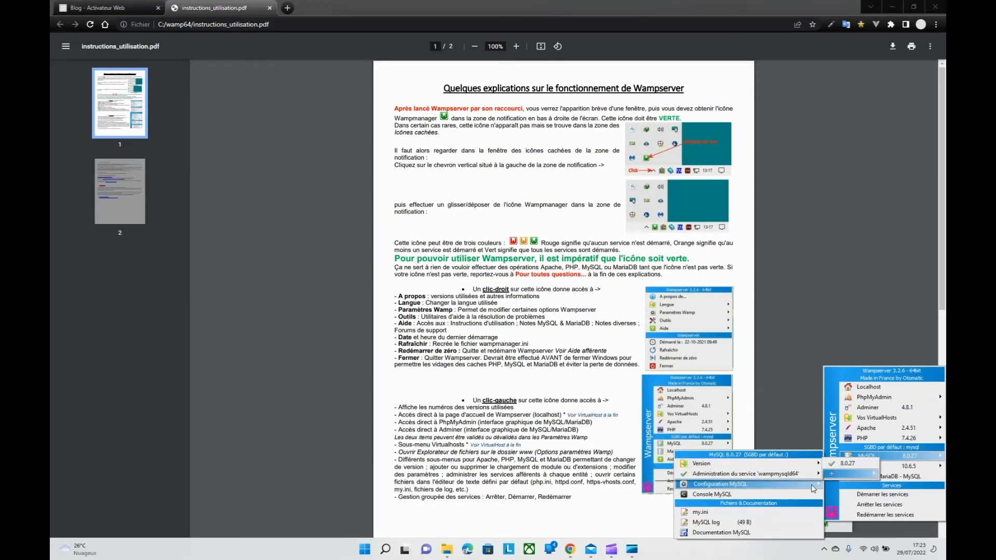
mouse_move(812, 488)
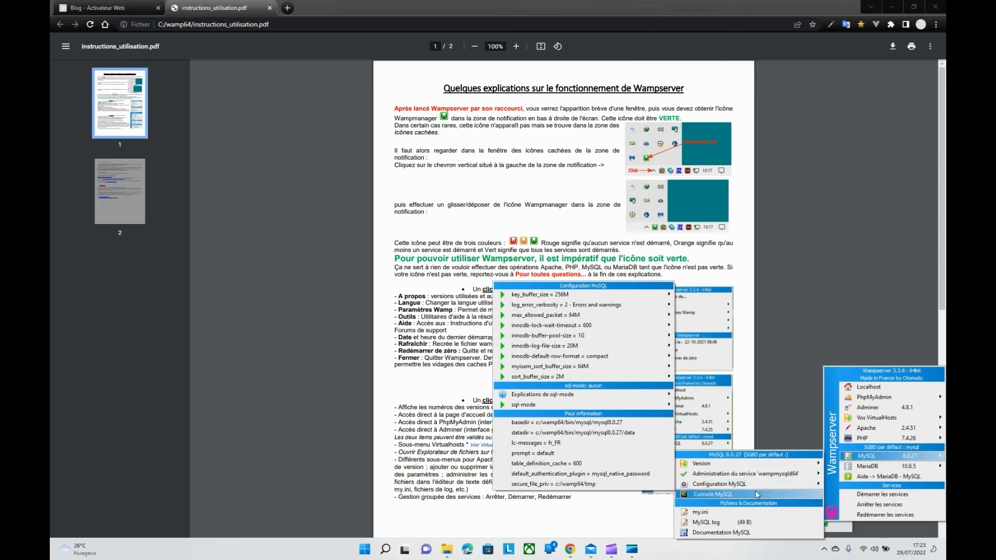
mouse_move(711, 485)
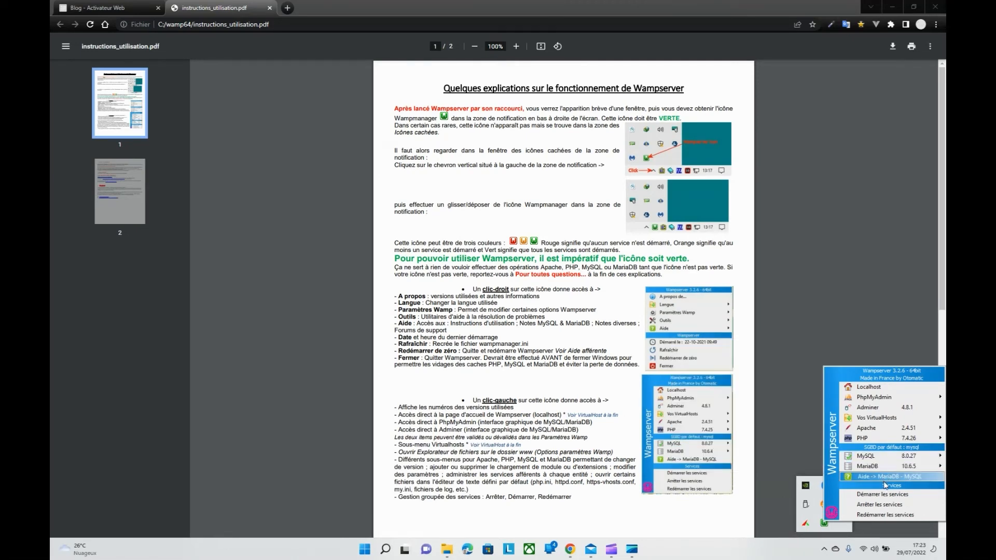
- Open the Wampserver localhost home page, and open the www folder inside C:\wamp64 in File Explorer
left_click(874, 388)
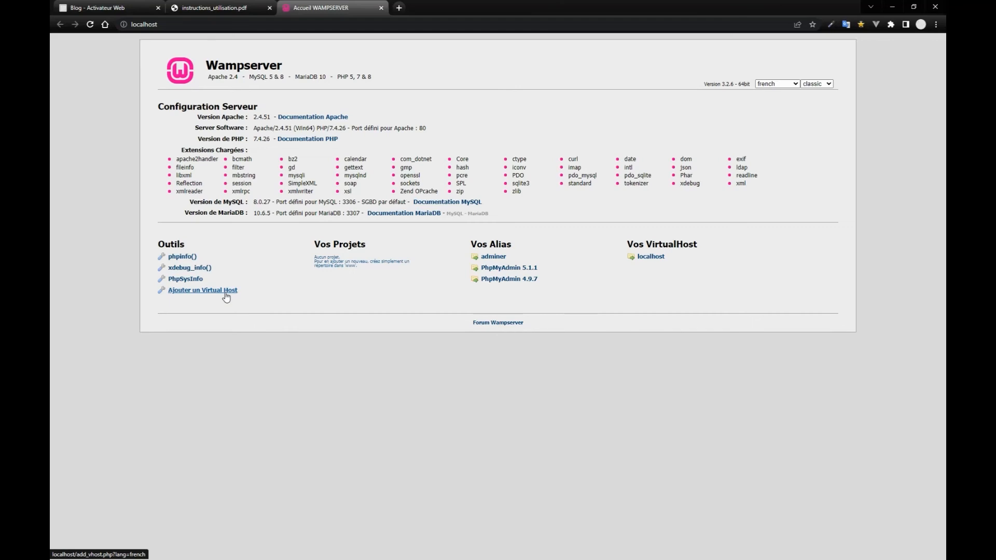
mouse_move(381, 559)
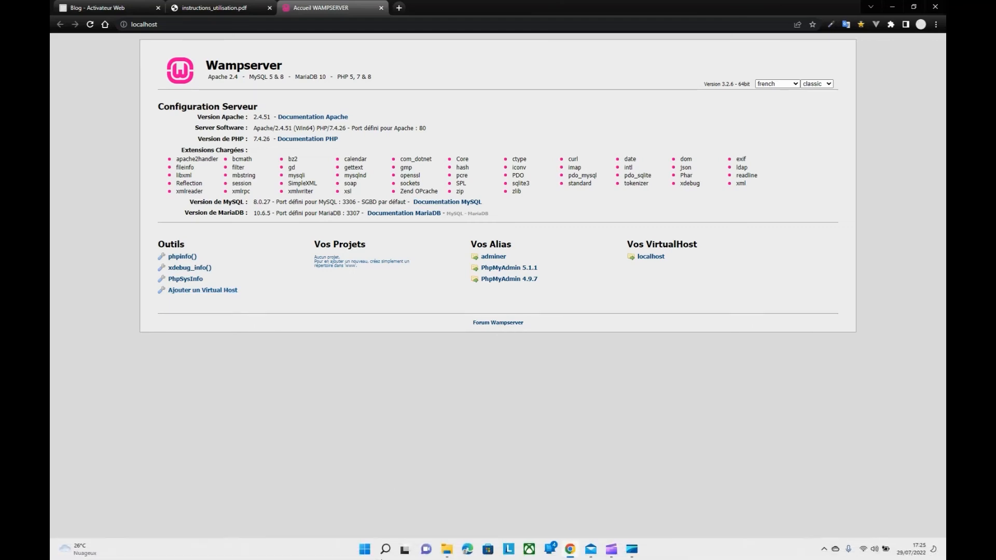
mouse_move(445, 556)
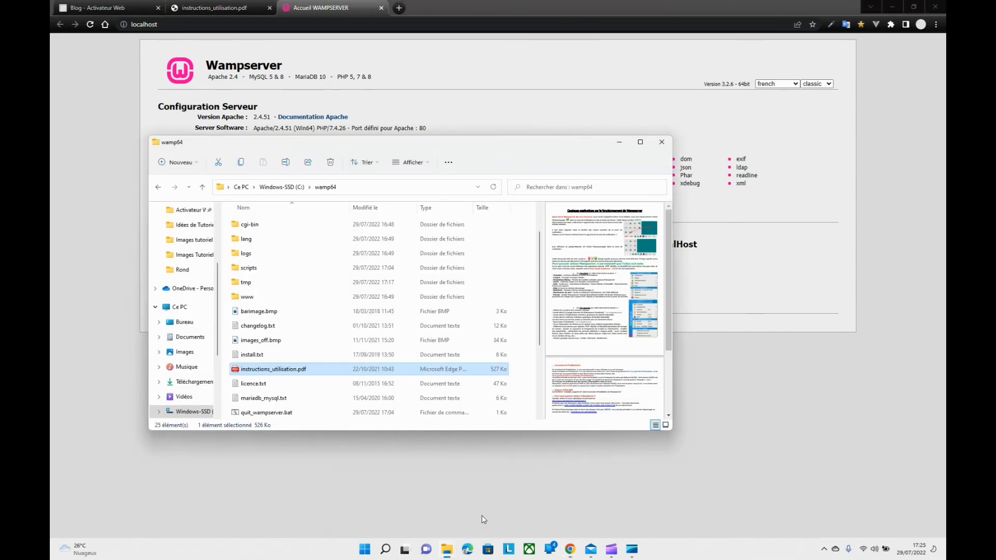
left_click(471, 523)
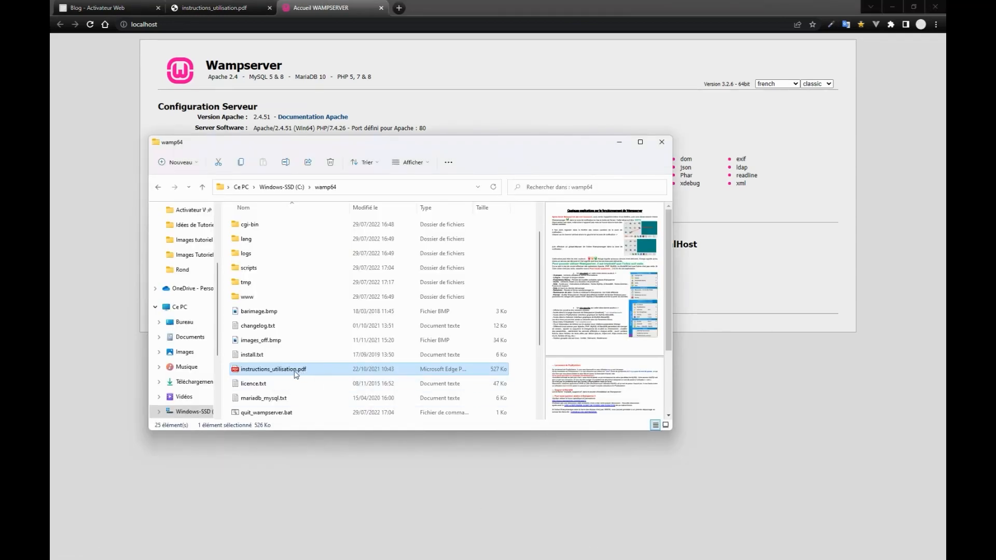
left_click(246, 296)
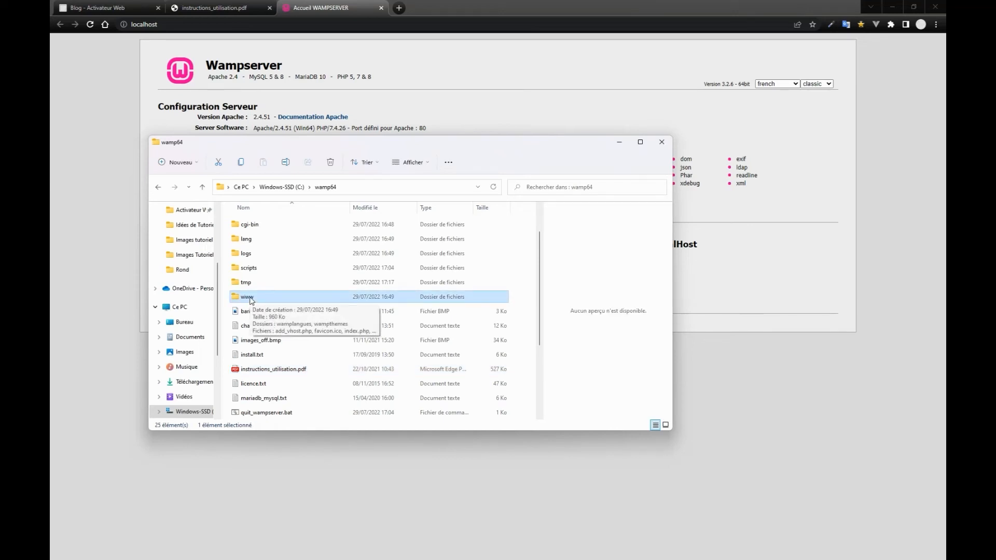
double_click(250, 299)
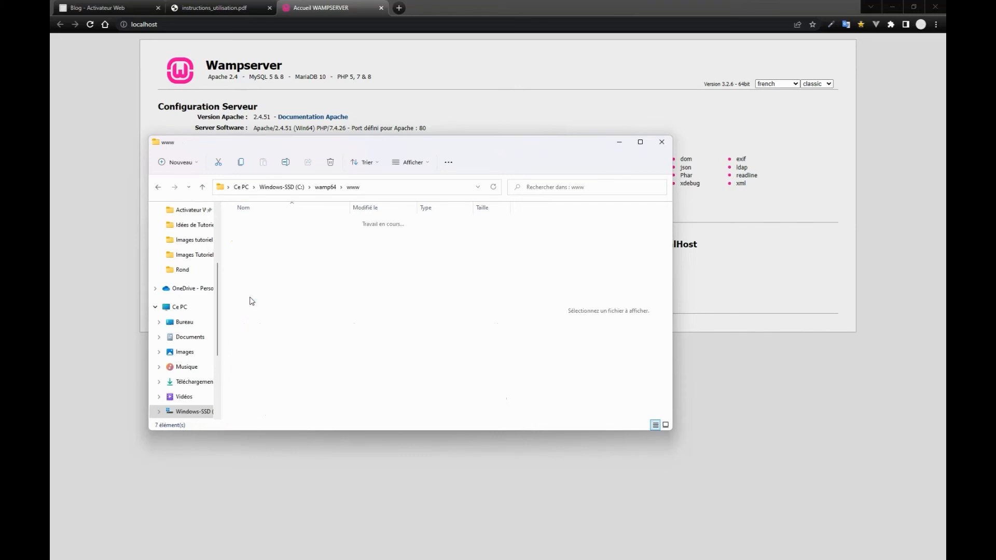
- Create a new folder named Monsite in the wamp64 www directory
right_click(250, 347)
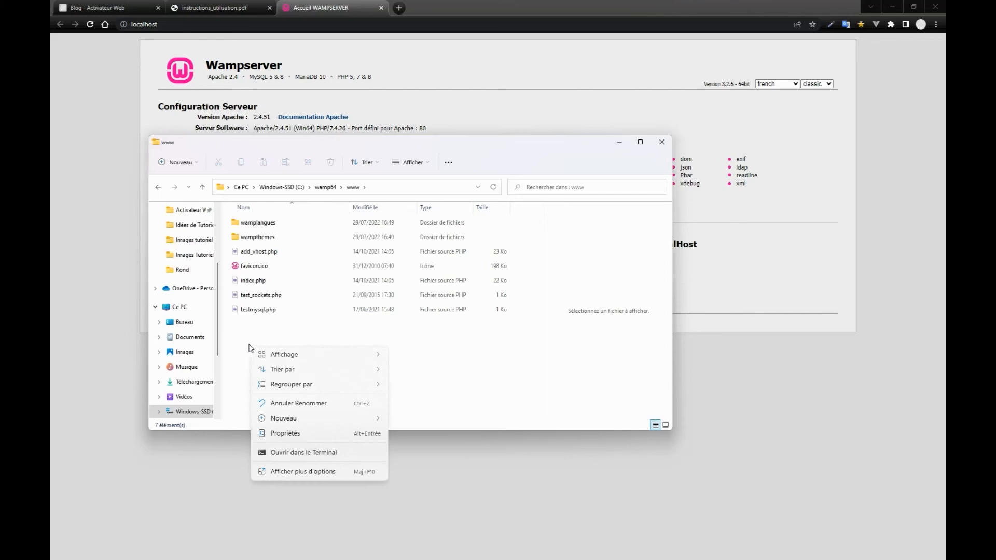
left_click(248, 339)
left_click(185, 158)
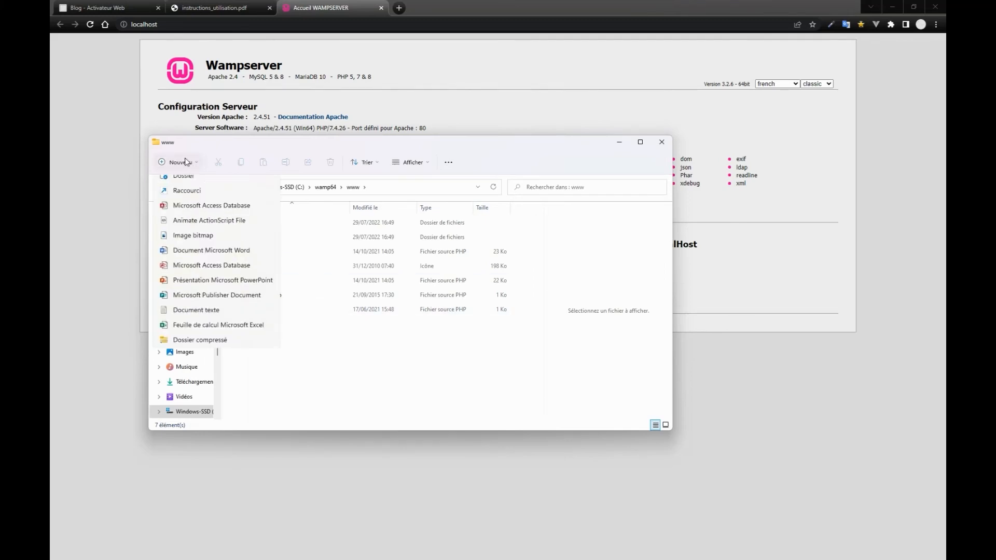
left_click(185, 182)
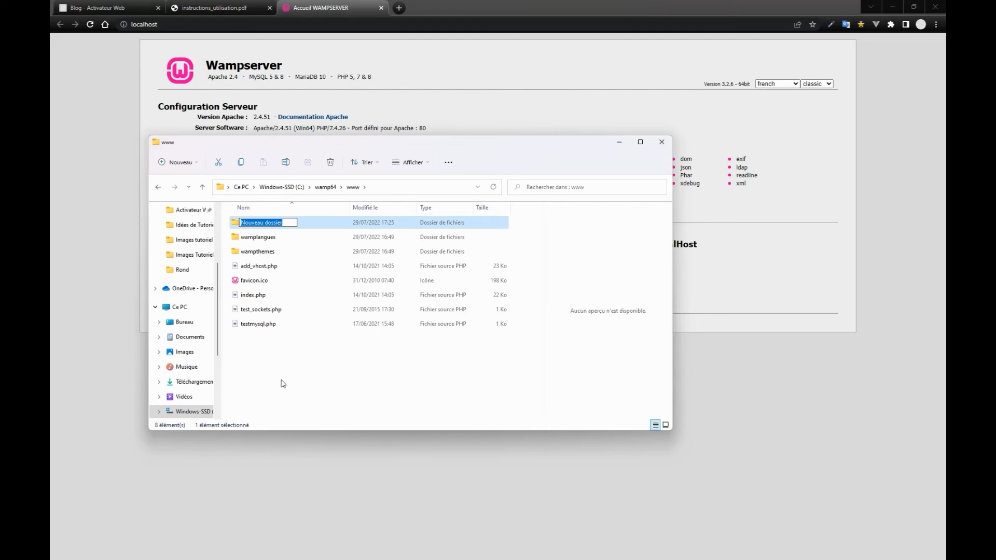
type("Monsite")
key("Return")
- Open the folder C:\wamp64\www\Monsite in Visual Studio Code and trust the authors of its files
left_click(891, 7)
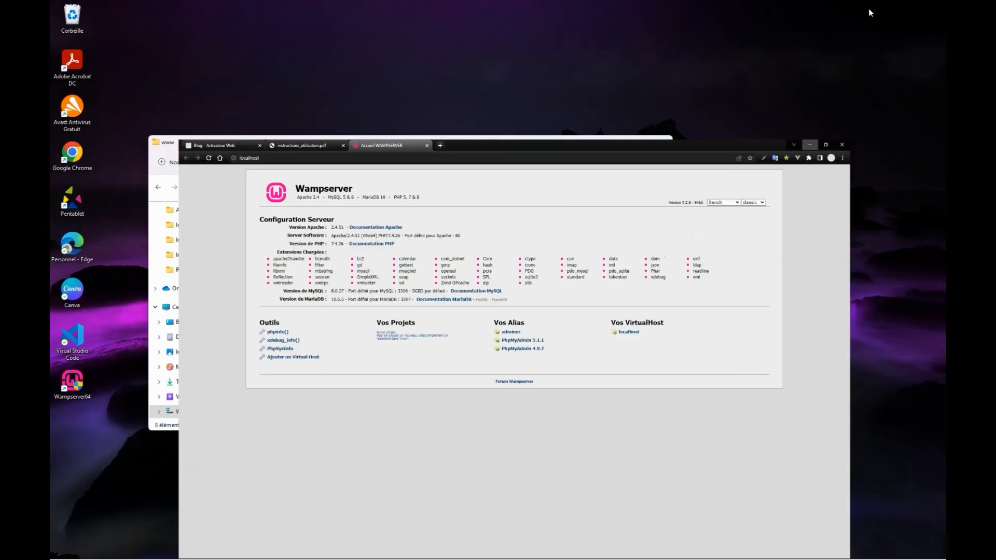
double_click(78, 324)
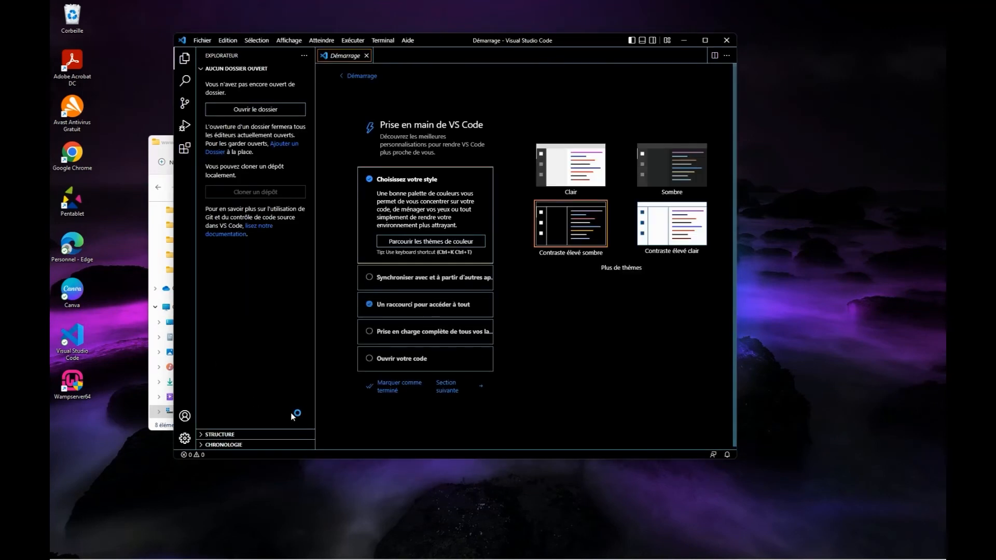
left_click(259, 111)
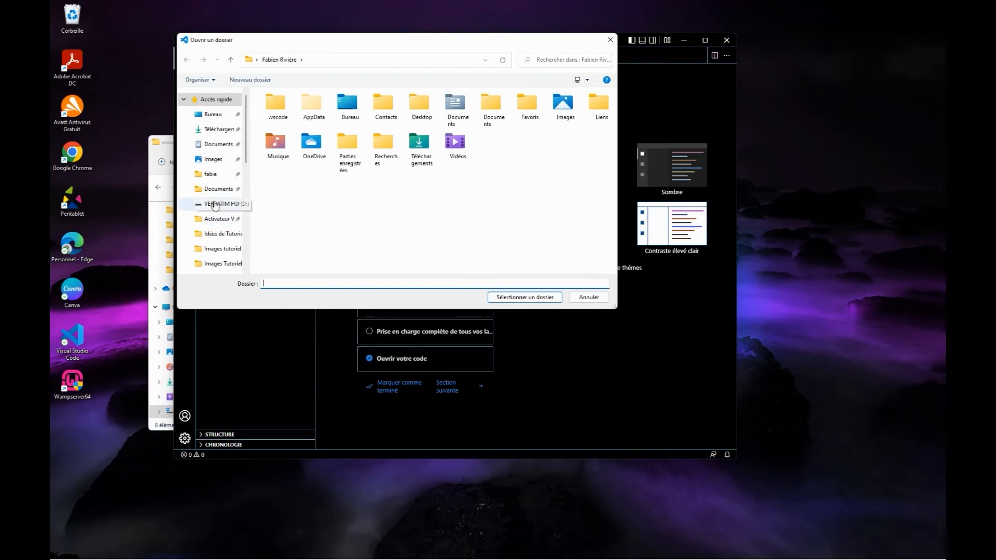
scroll(215, 208, "down", 1)
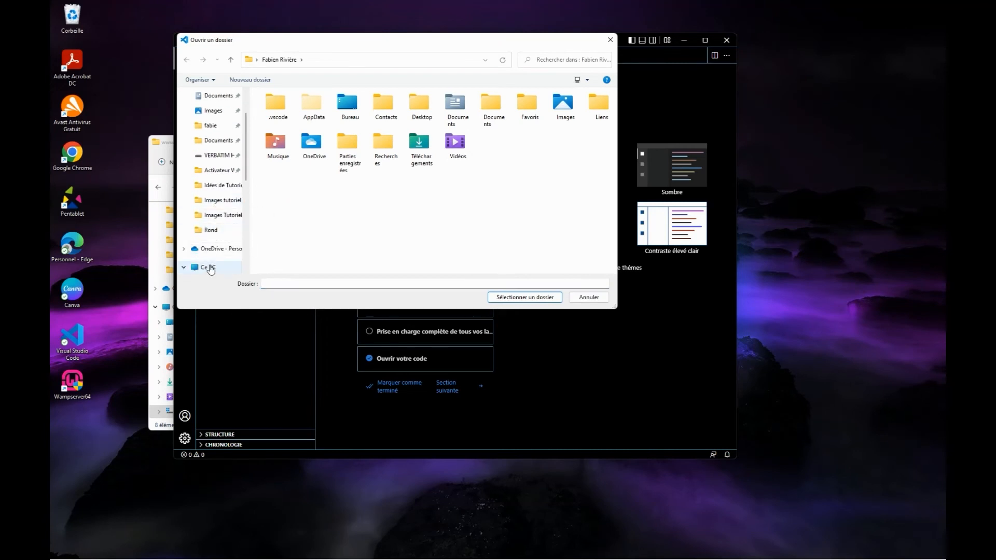
left_click(212, 266)
double_click(341, 211)
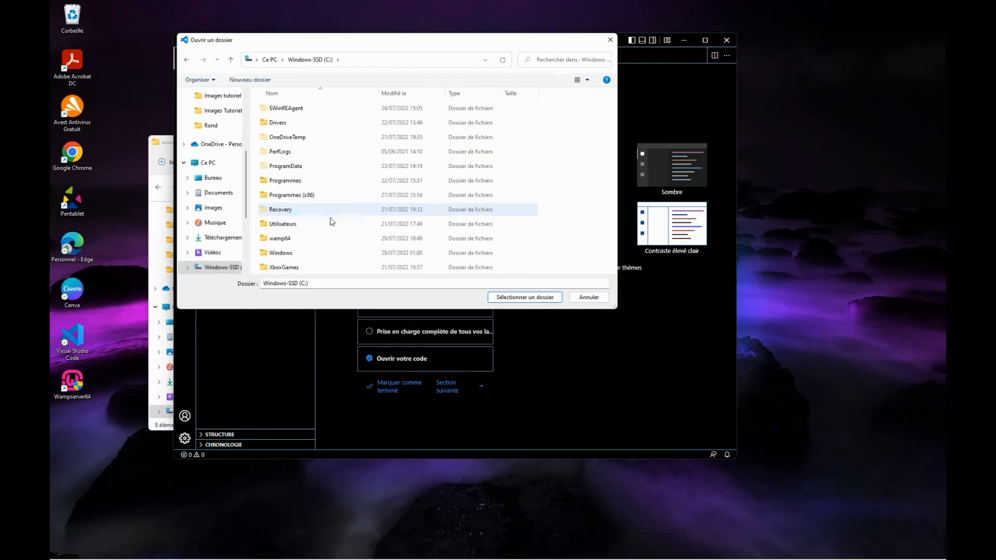
double_click(280, 238)
double_click(276, 225)
left_click(280, 109)
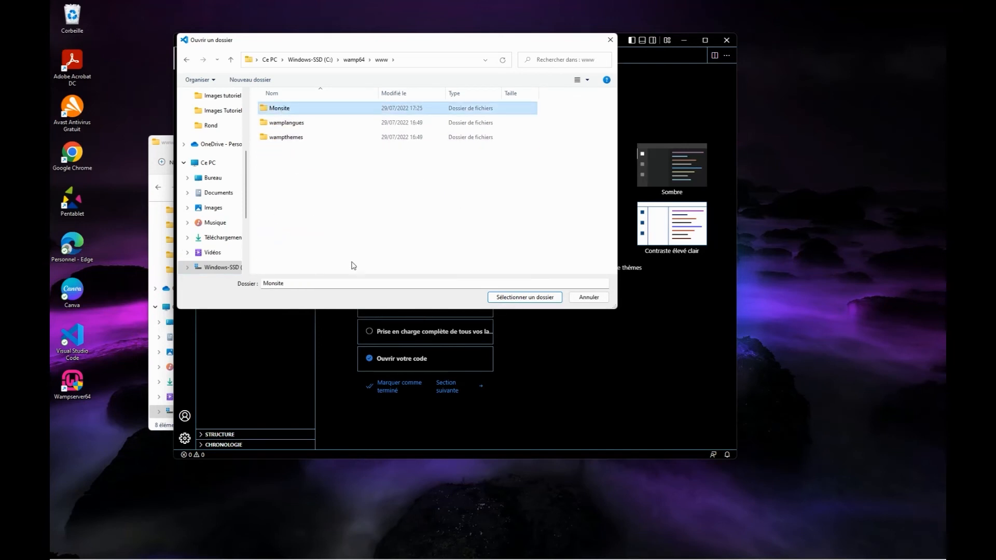
left_click(497, 293)
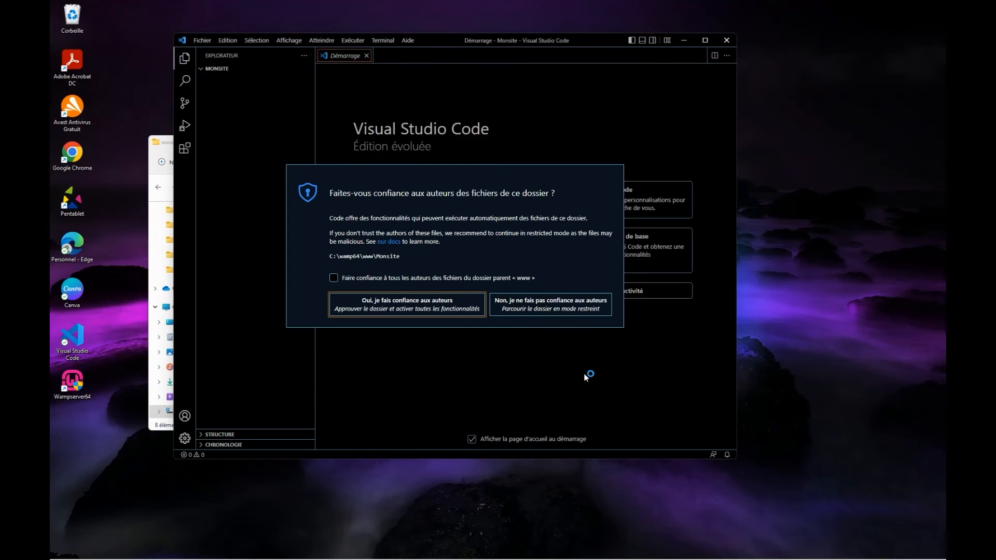
left_click(355, 301)
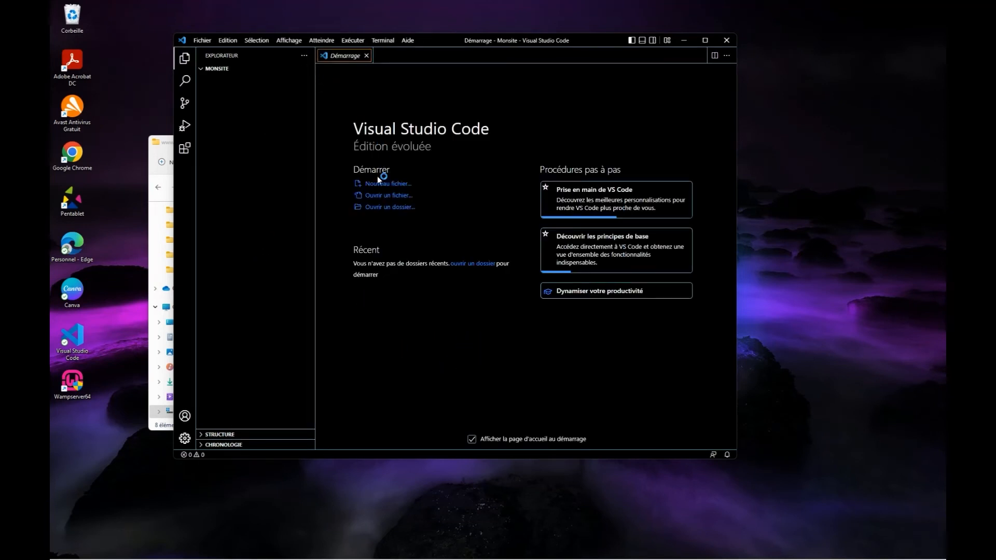
- Create a new file named index.html in the Monsite folder
mouse_move(217, 71)
left_click(275, 69)
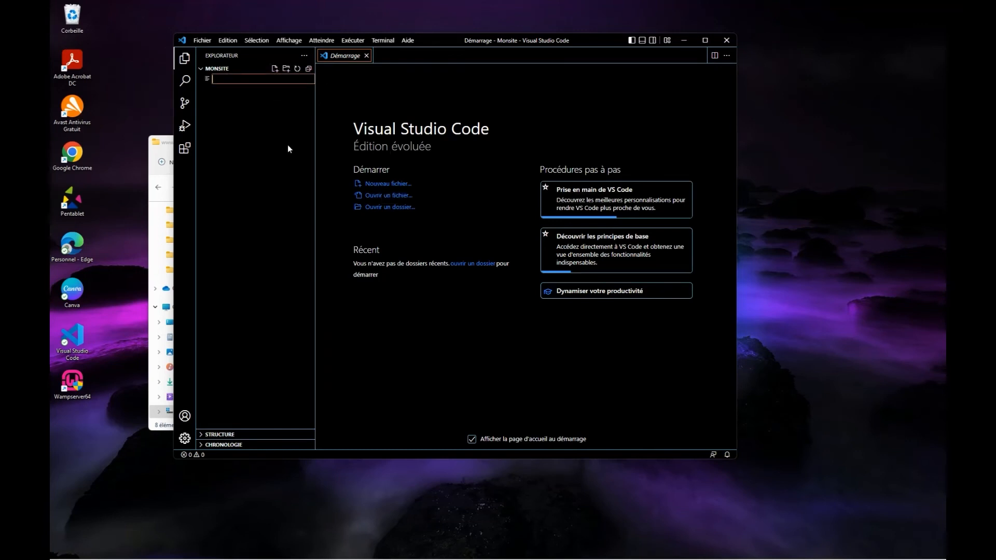
type("index.html")
key("Return")
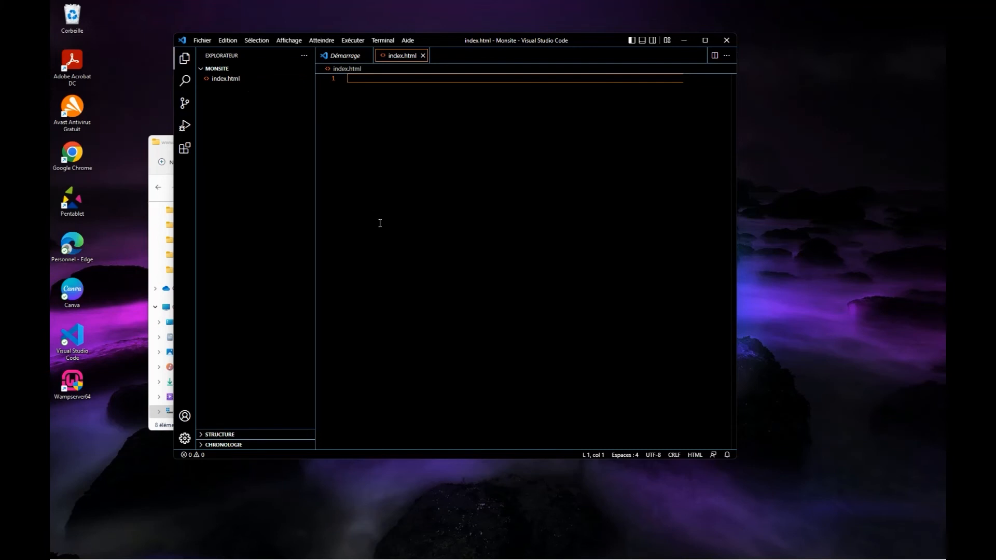
- Insert the Emmet HTML boilerplate into index.html and set the page title to "Mon site"
type("!")
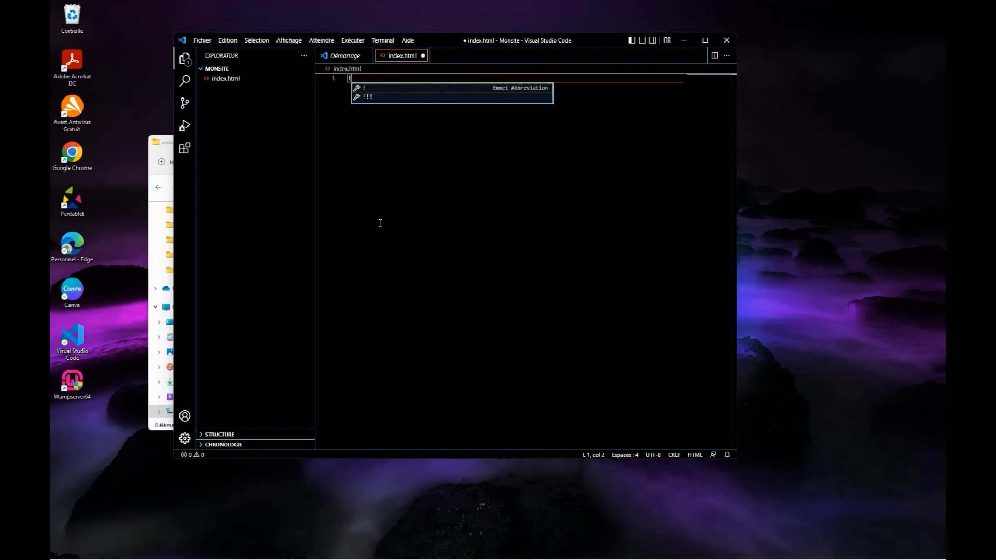
left_click(363, 89)
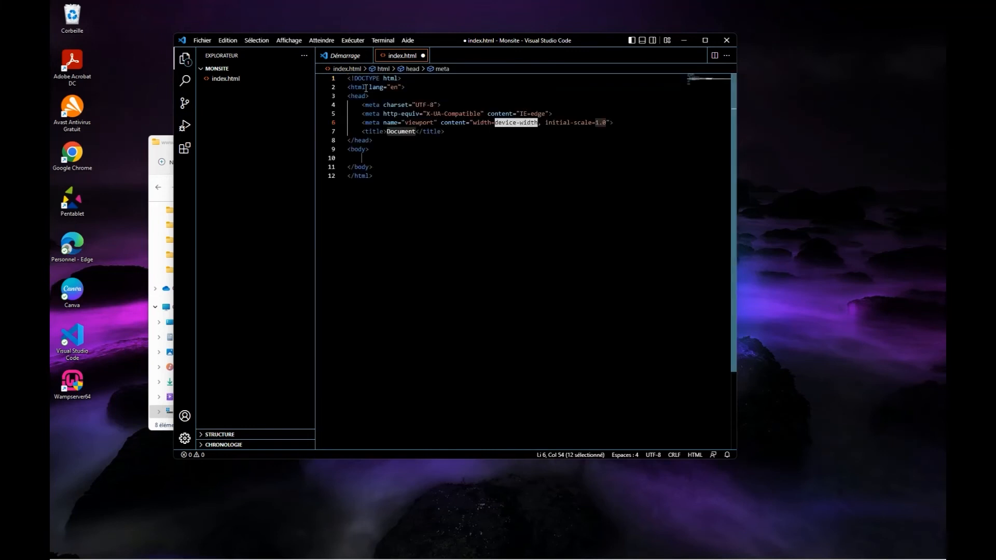
left_click_drag(387, 131, 416, 132)
type("Mon site")
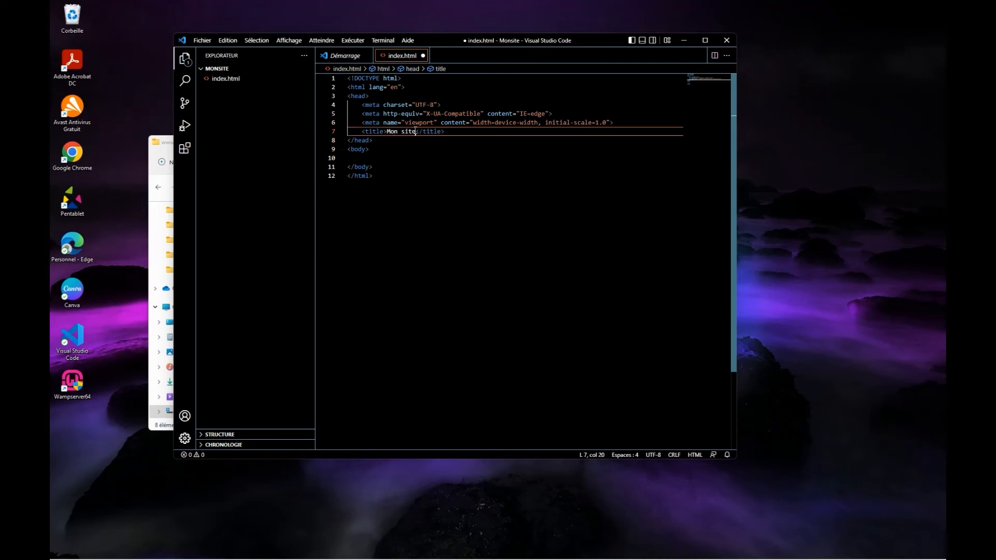
- Add an h1 heading reading "Bienvenue Toout le monde" inside the body of index.html, set off by blank lines
left_click(402, 149)
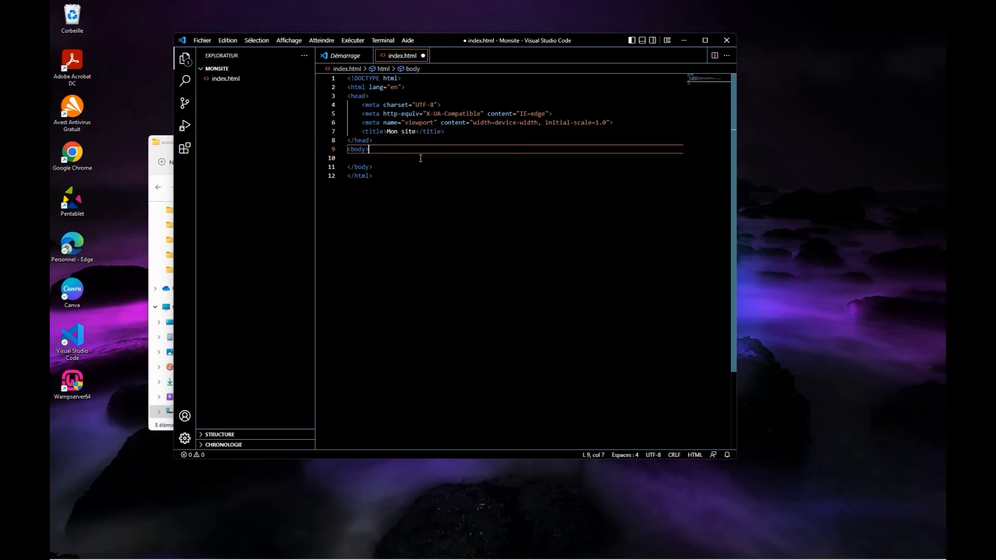
key("Return")
key("Return")
type("h1")
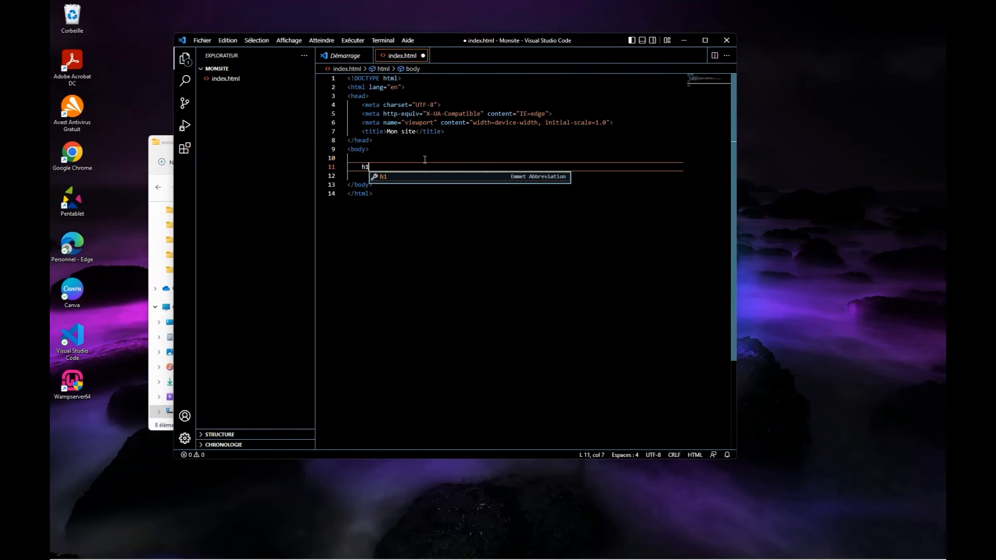
key("Tab")
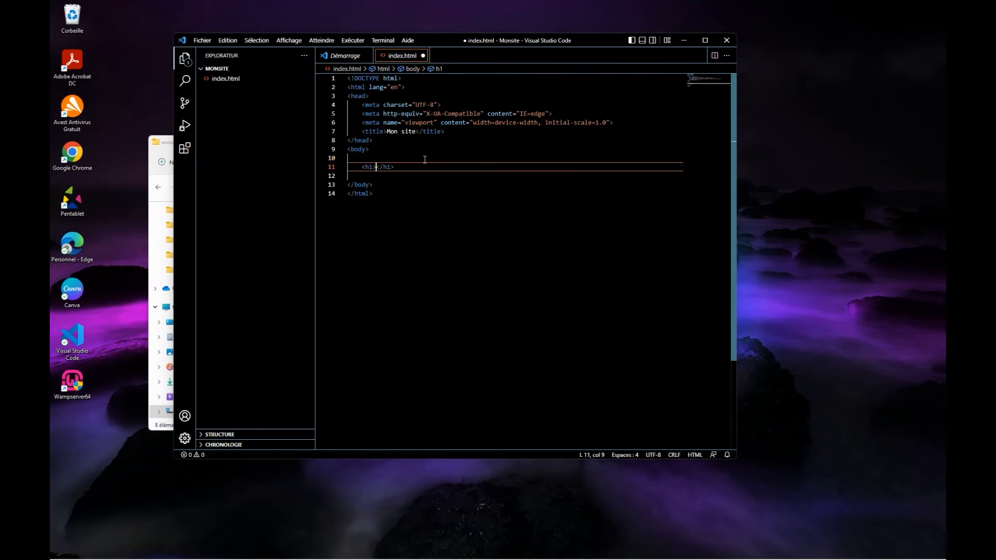
type("Bienven")
type("ue ")
type("Toout ")
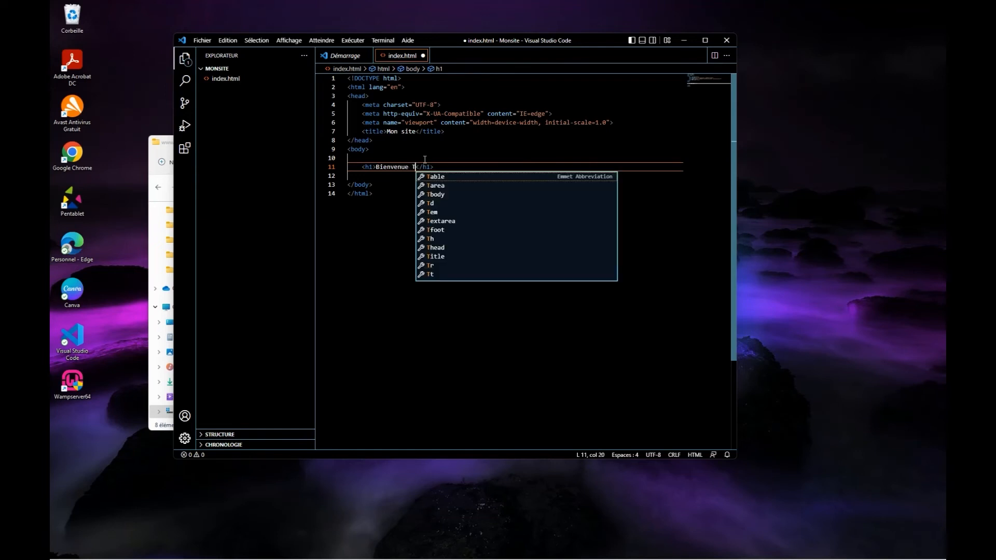
type("le monde")
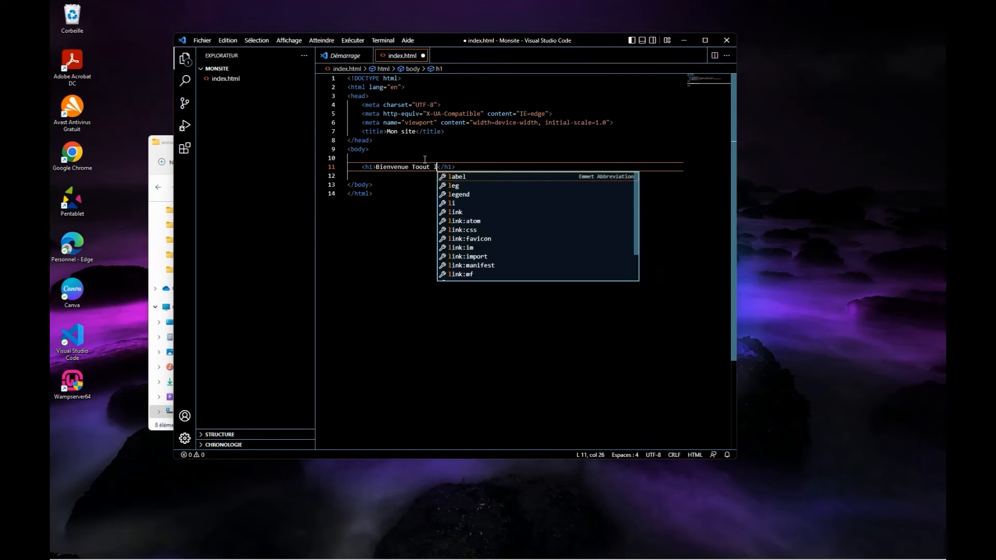
left_click(429, 238)
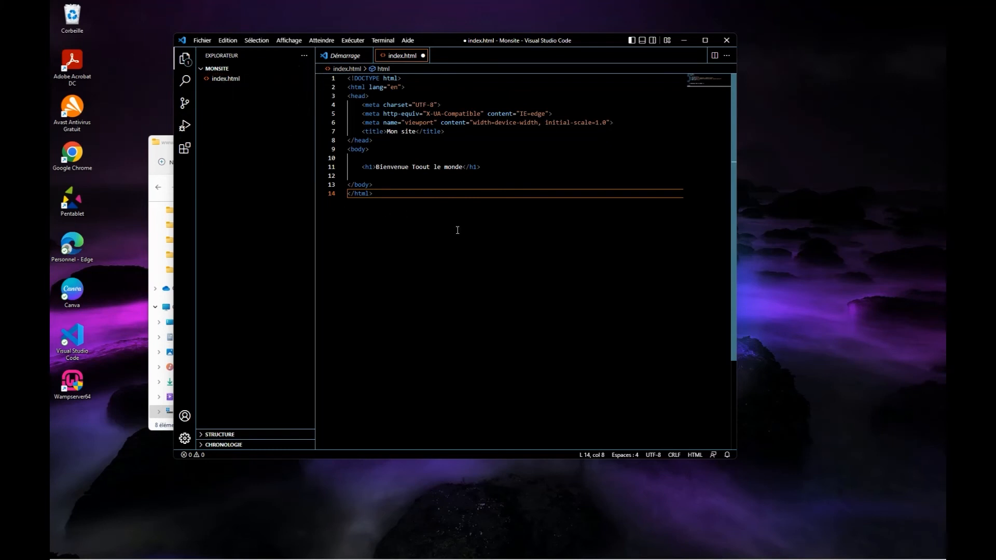
- Close index.html with its changes saved, and close Visual Studio Code
left_click(422, 56)
left_click(445, 298)
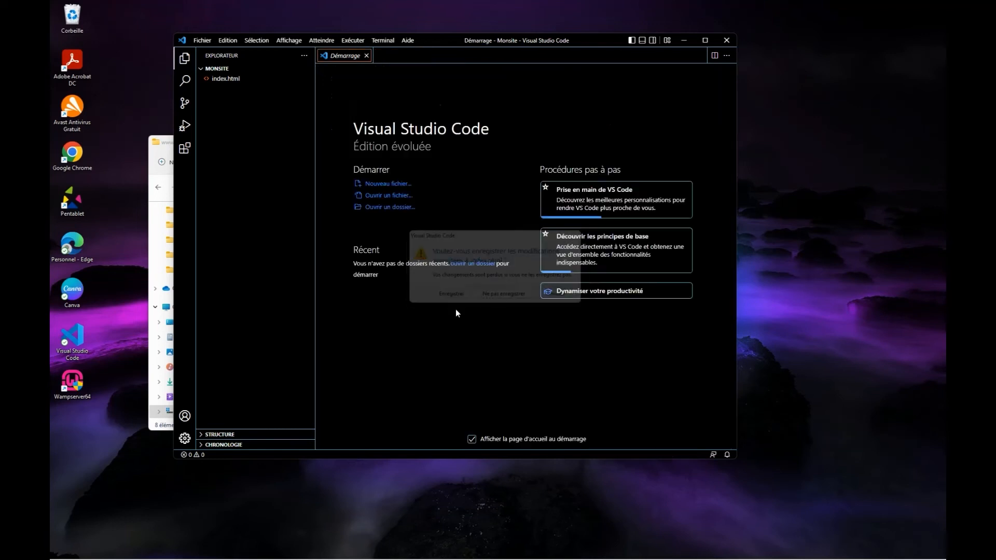
left_click(726, 40)
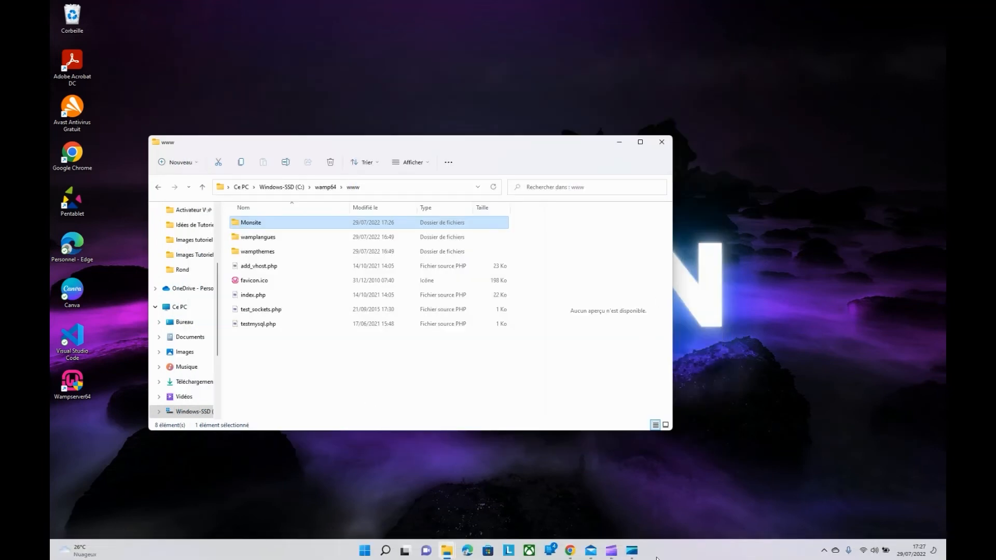
- Reopen the localhost page from Wampmanager in place of the outdated one, and open the form for adding a virtual host
left_click(824, 548)
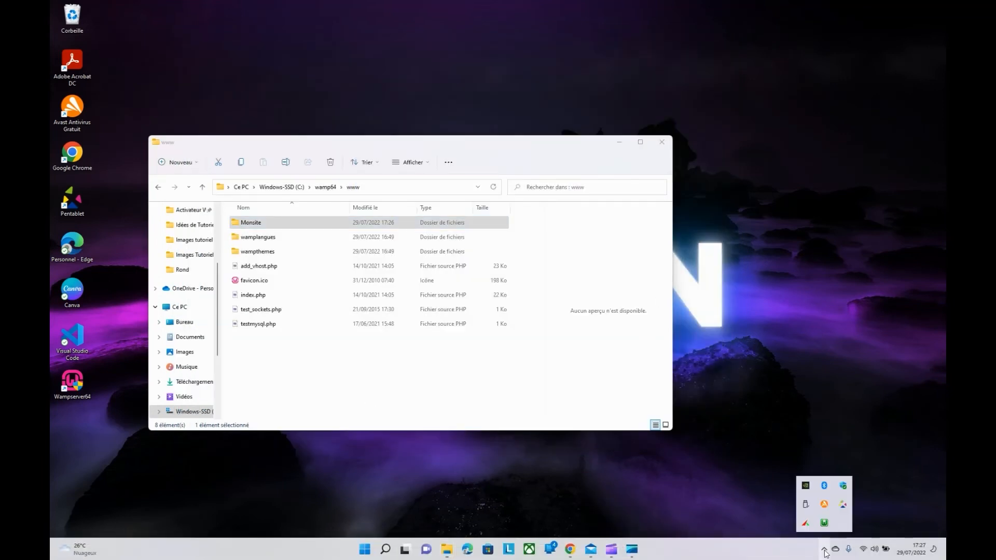
left_click(824, 524)
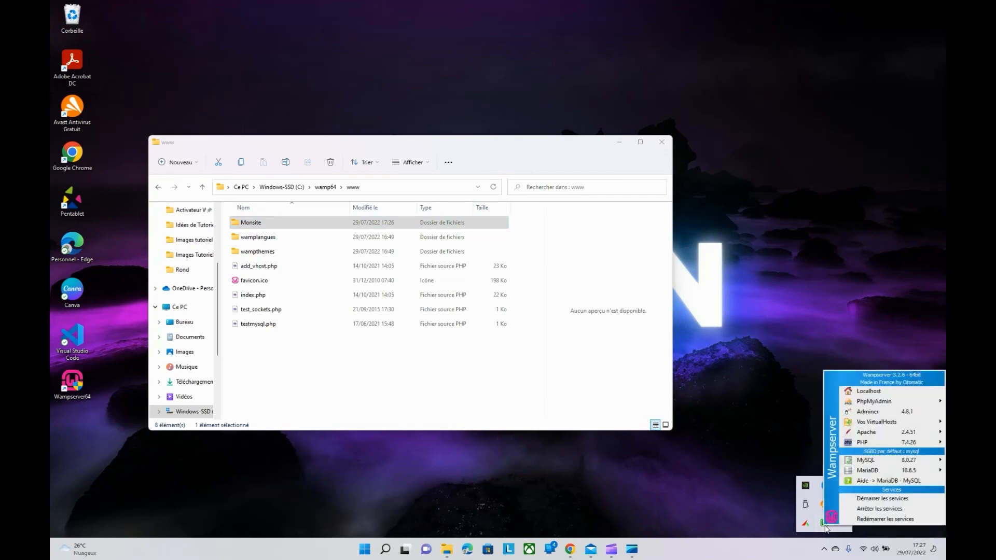
left_click(857, 391)
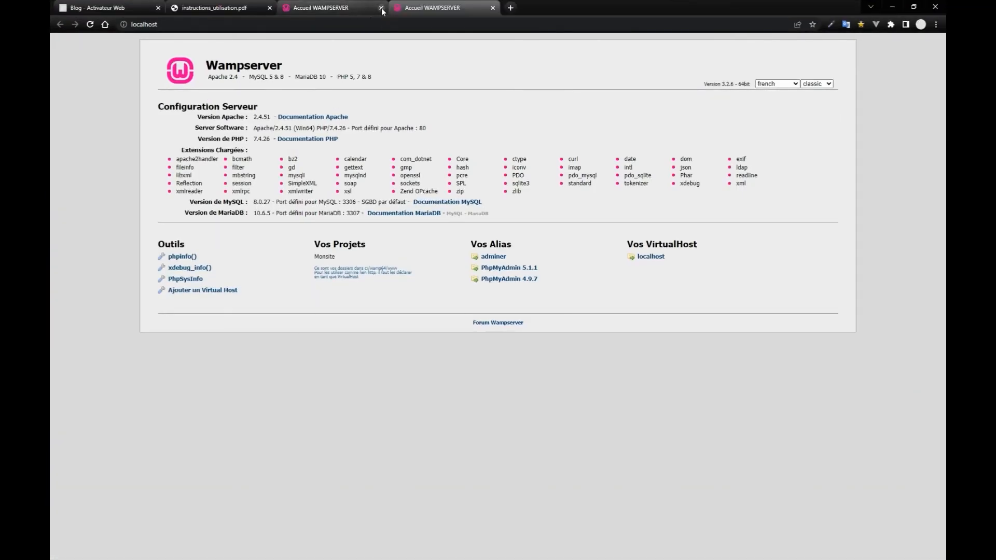
left_click(380, 7)
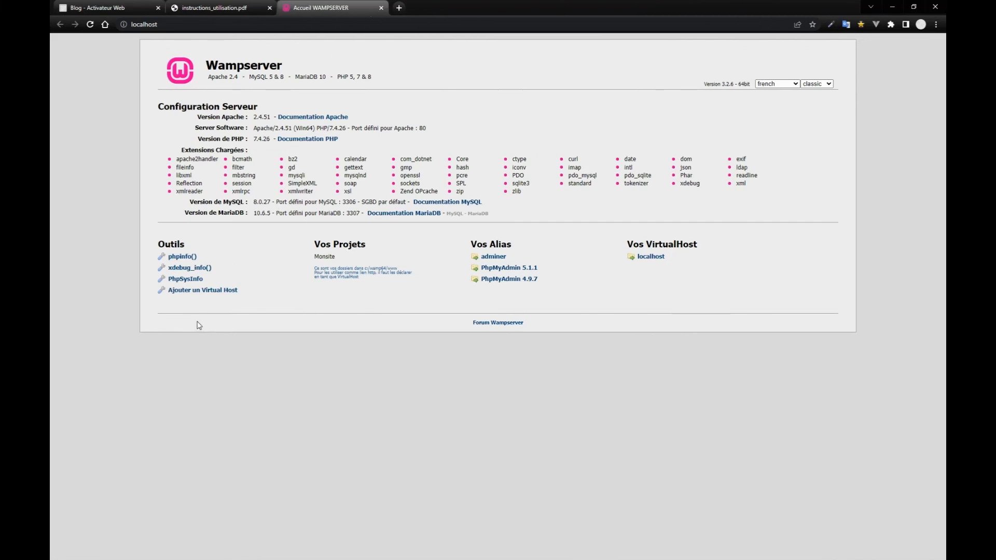
left_click(203, 290)
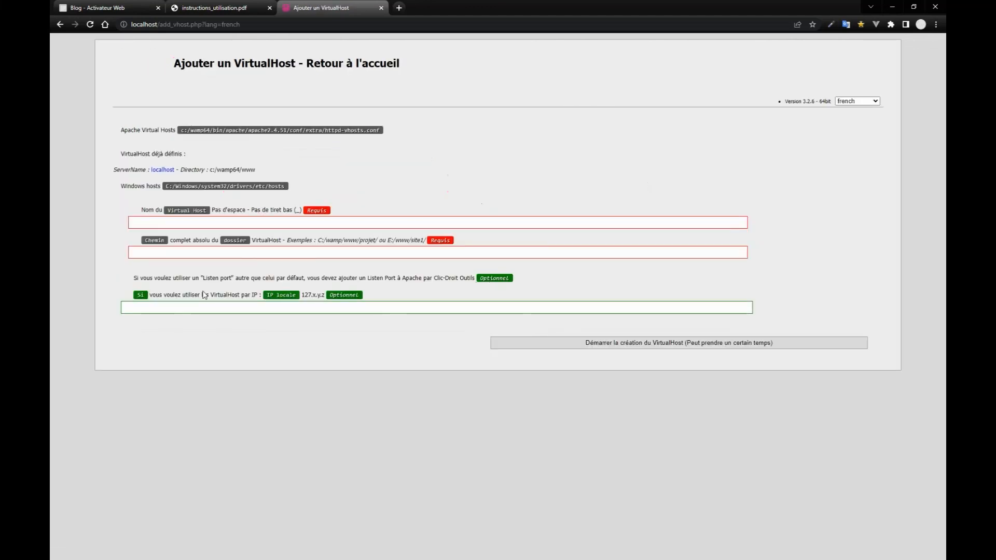
- Name the new virtual host Monsite and start its absolute folder path with C:
left_click(167, 219)
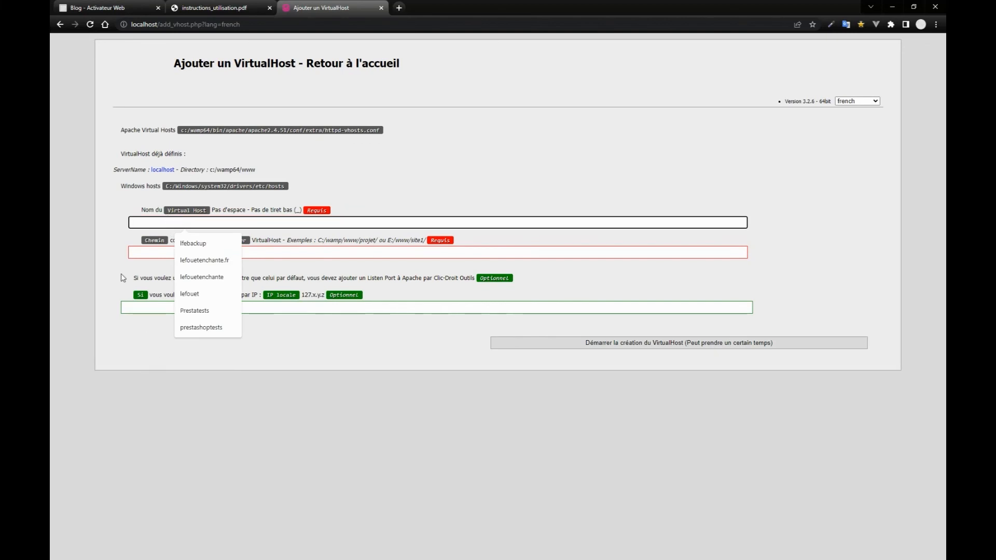
type("Monsite")
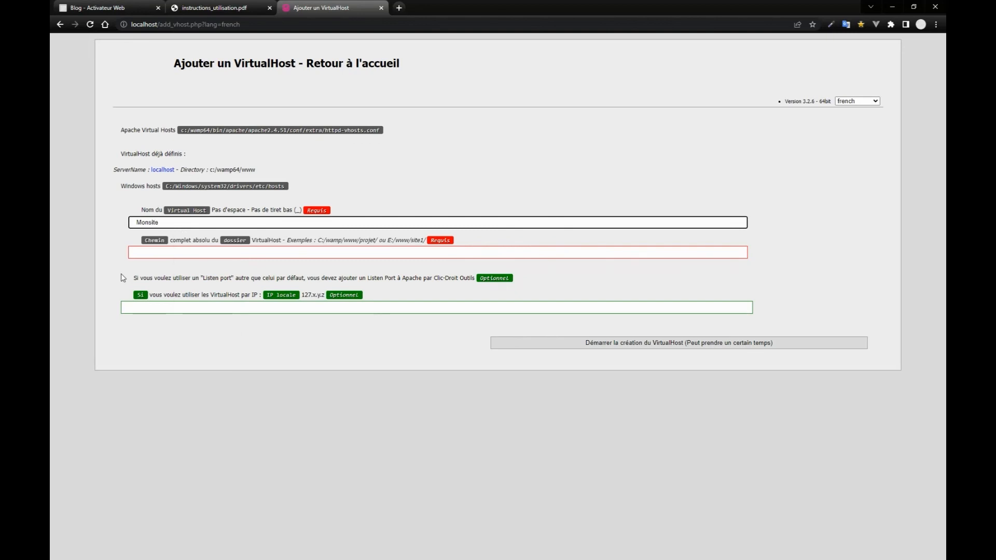
left_click(159, 253)
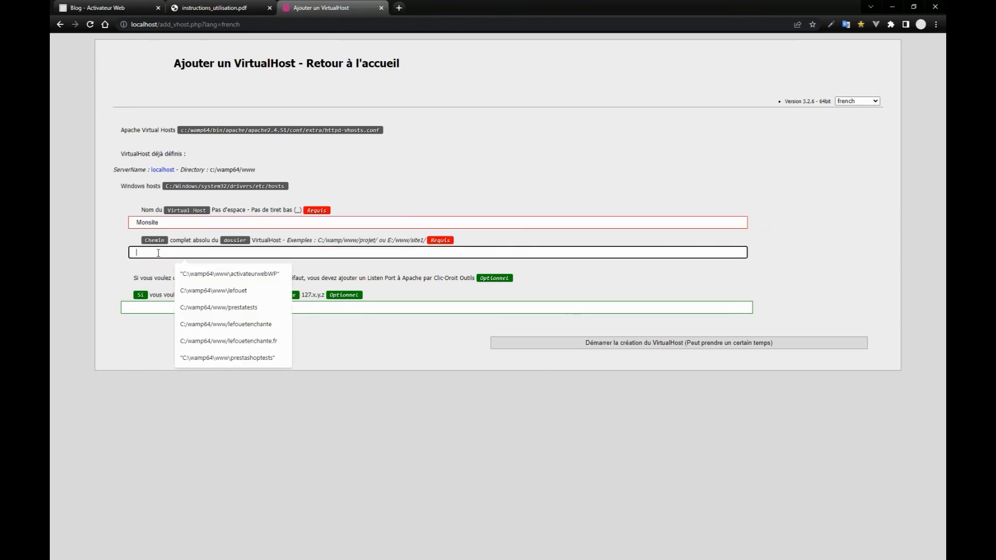
type("c")
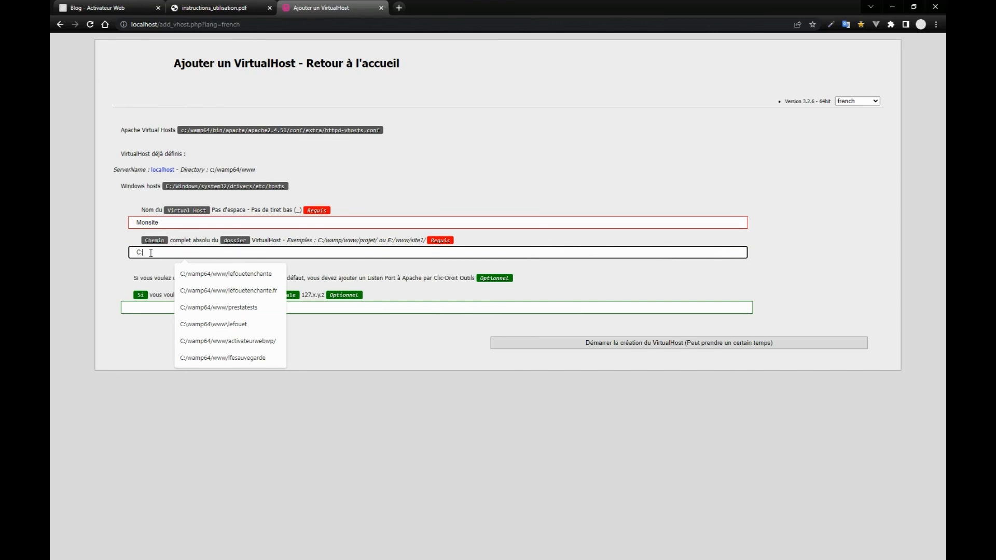
- Switch to the File Explorer window showing www, copy the Monsite folder's path, and return to the virtual host form
mouse_move(495, 558)
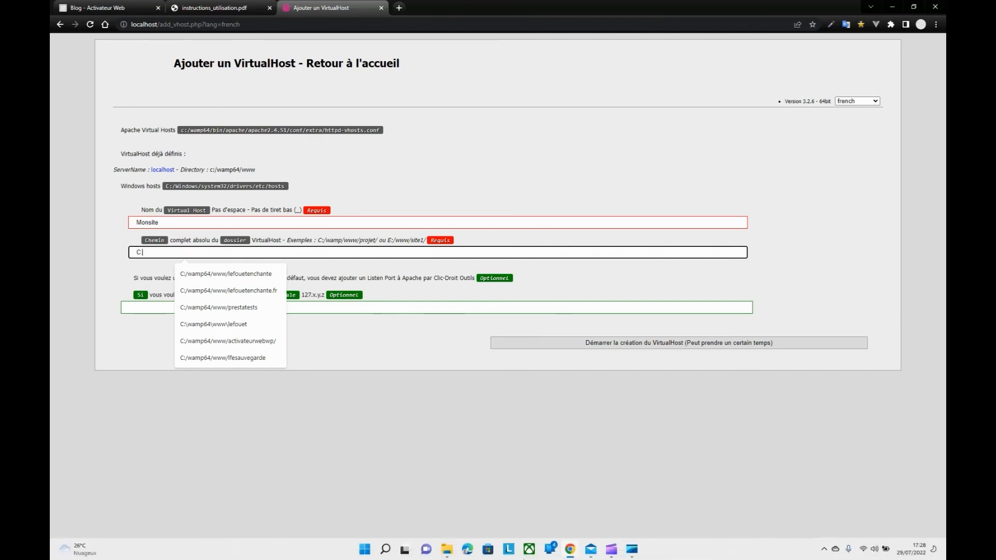
mouse_move(450, 554)
left_click(466, 500)
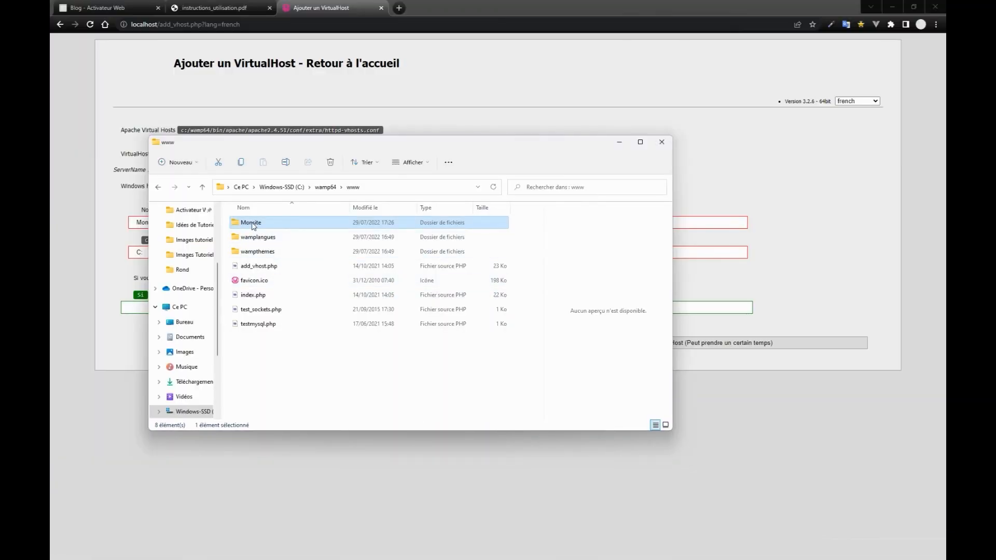
right_click(254, 226)
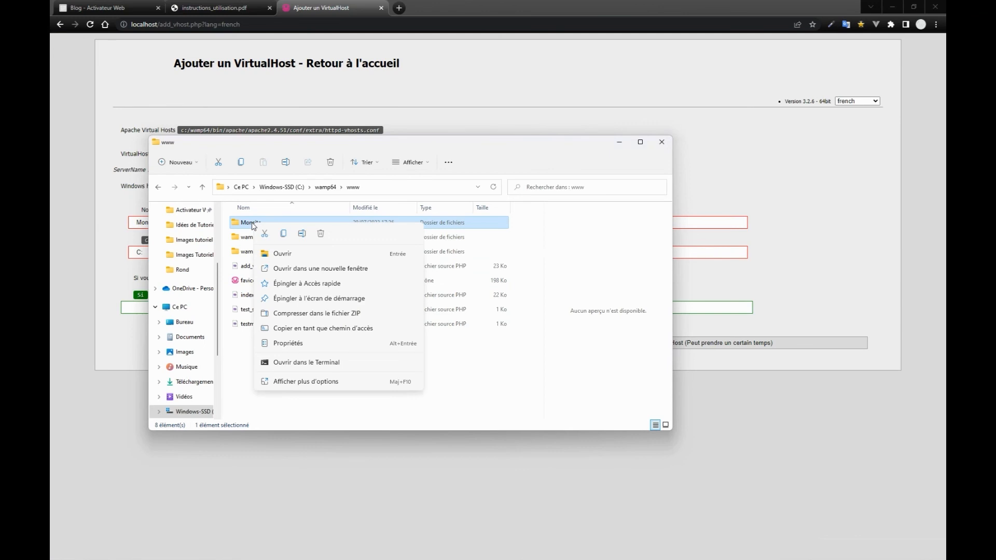
left_click(286, 328)
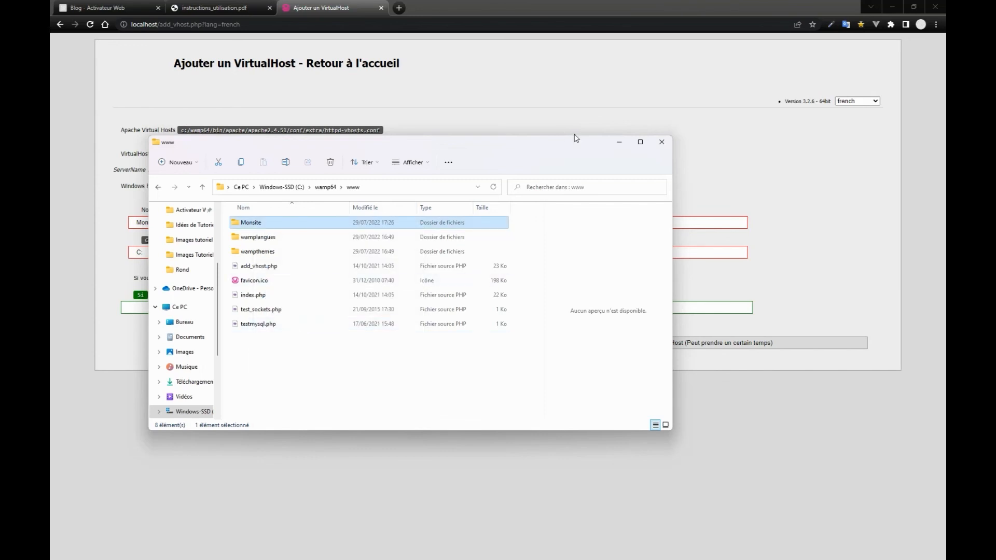
left_click(618, 142)
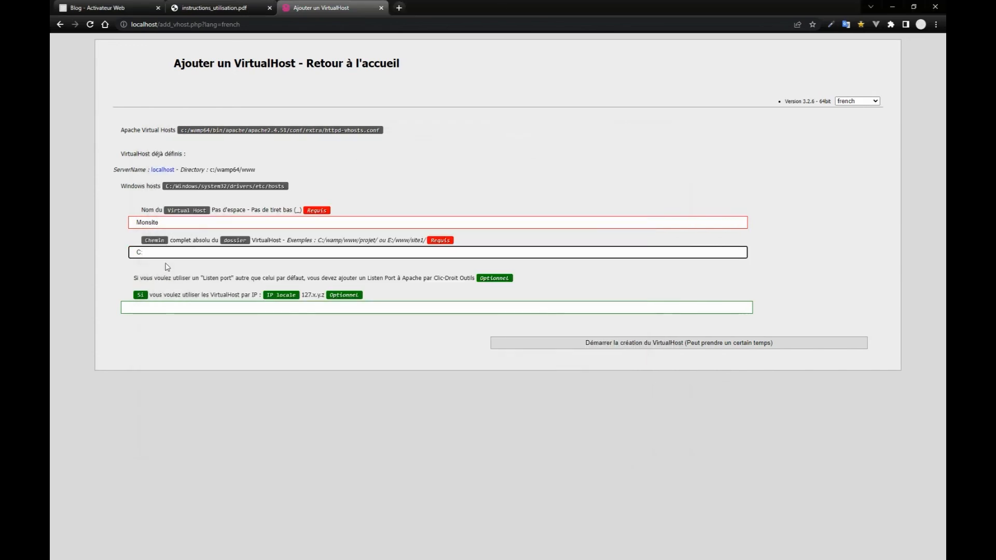
- Replace the virtual host's folder path with the copied Monsite path, changing its backslashes to forward slashes
left_click(161, 251)
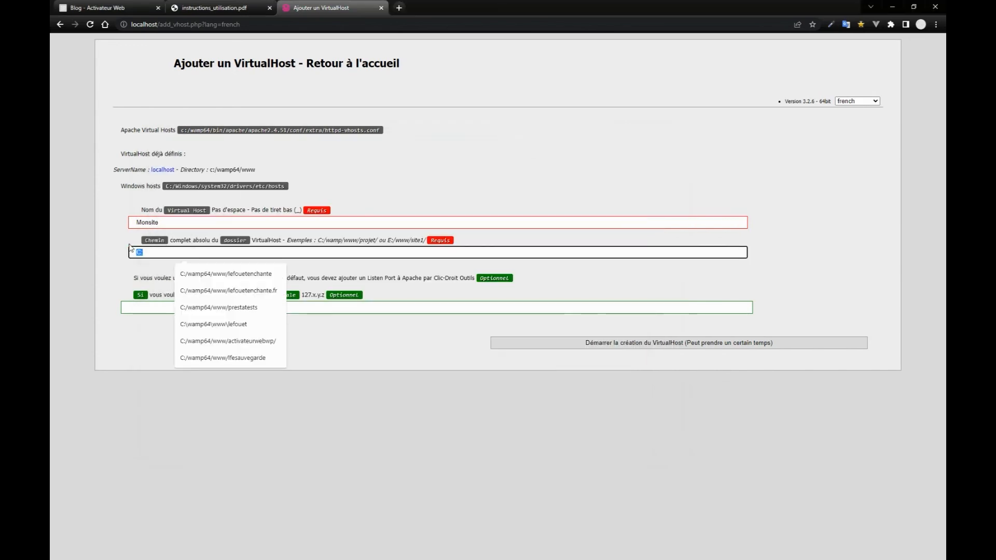
type("\"C:\\wamp64\\www\\Monsite\"")
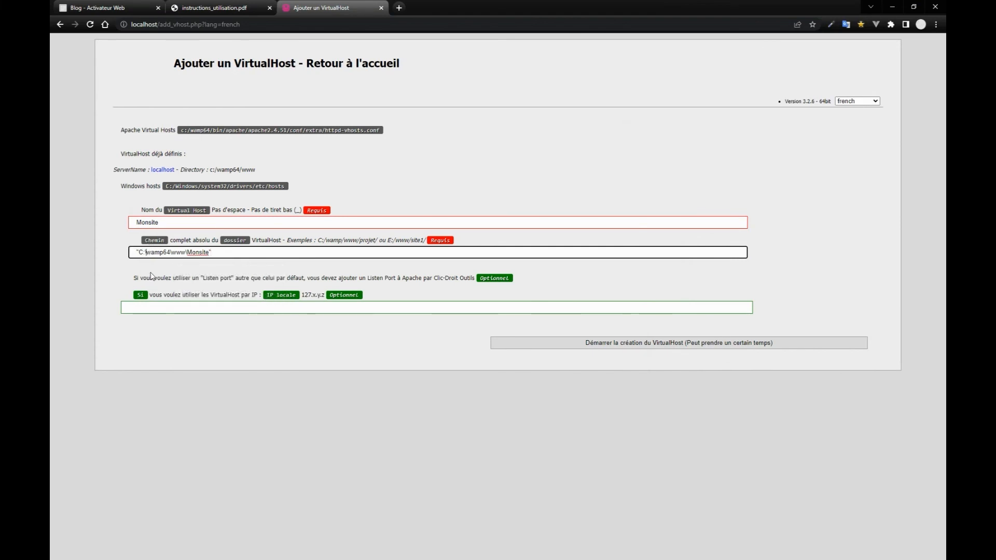
key("BackSpace")
type("/")
left_click(172, 253)
key("BackSpace")
type("/")
- Remove the quotation marks around the path so it reads C:/wamp64/www/Monsite, and start creating the virtual host
left_click(213, 253)
key("BackSpace")
left_click(138, 252)
key("BackSpace")
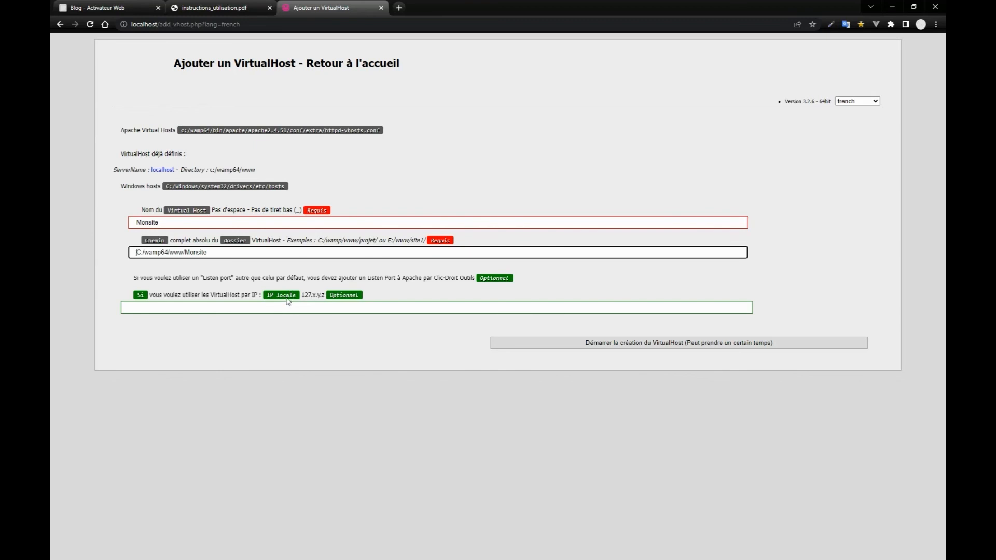
left_click(283, 327)
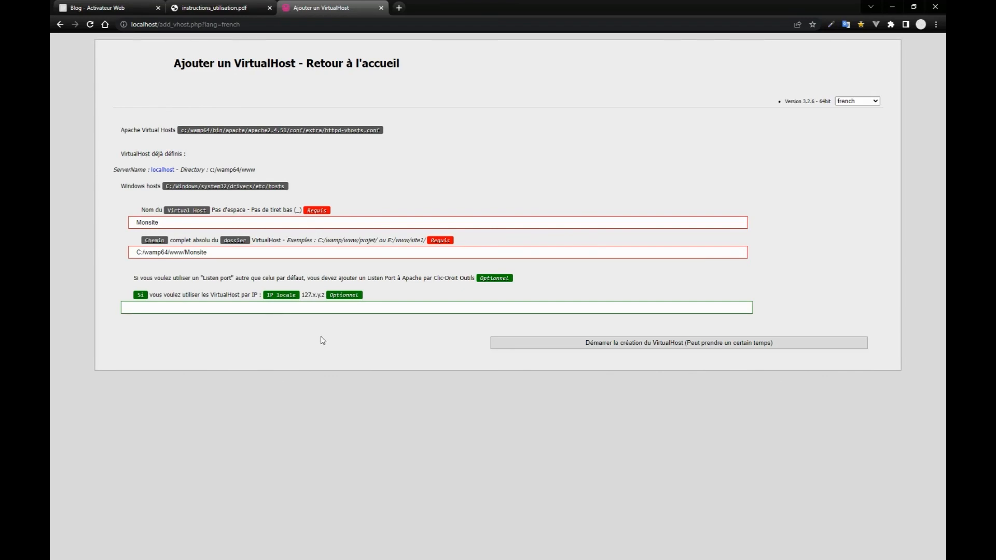
left_click(623, 344)
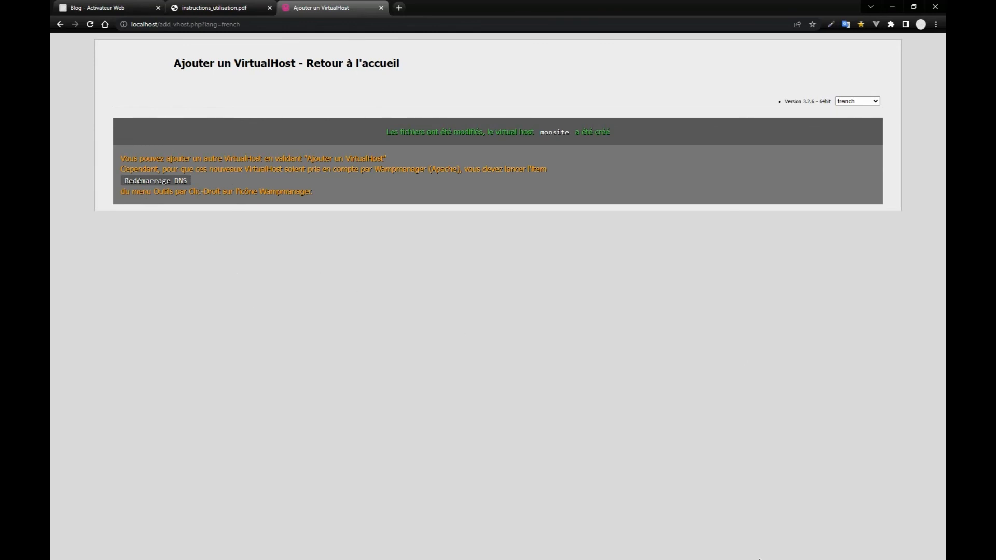
- Check the virtual hosts listed in Wampmanager, and run its DNS restart (Redémarrage DNS)
left_click(823, 551)
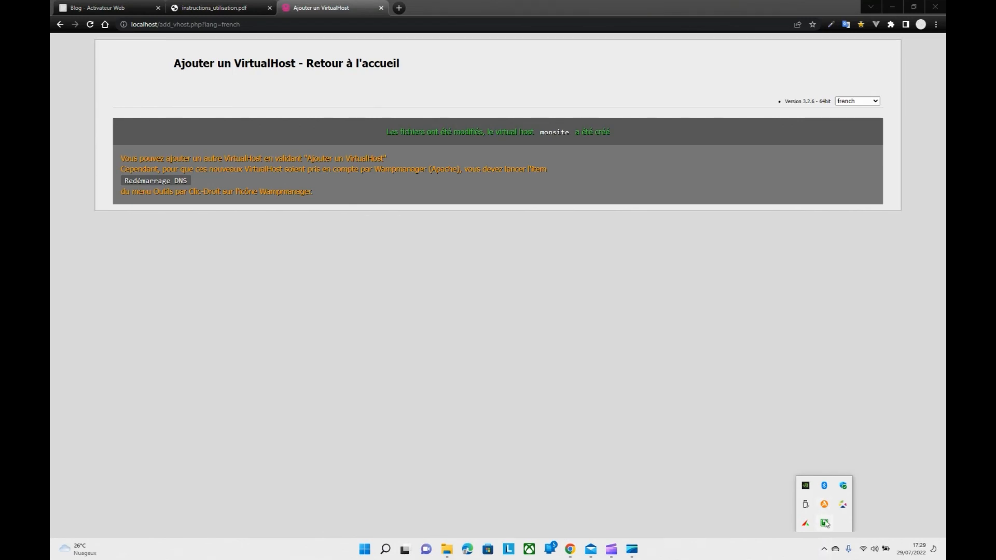
left_click(824, 523)
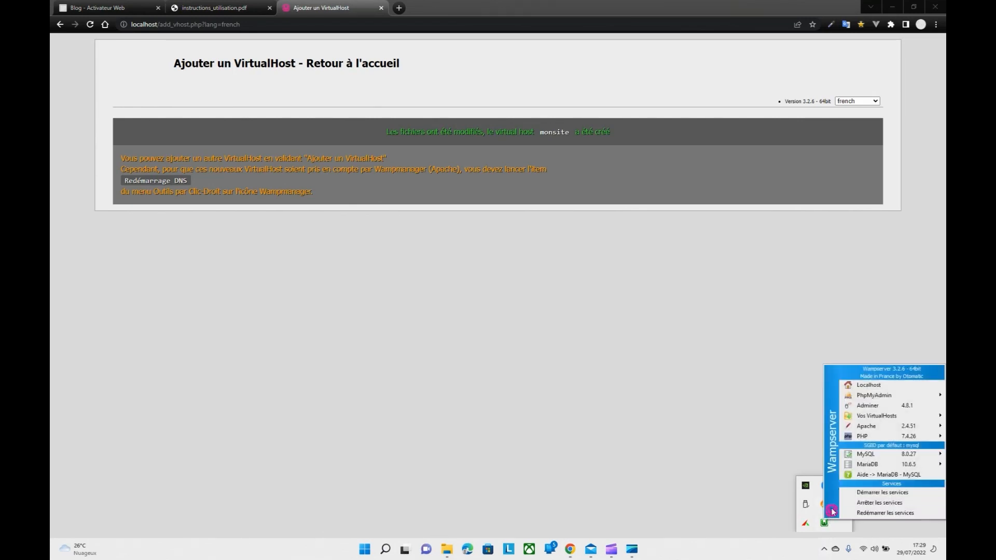
mouse_move(842, 419)
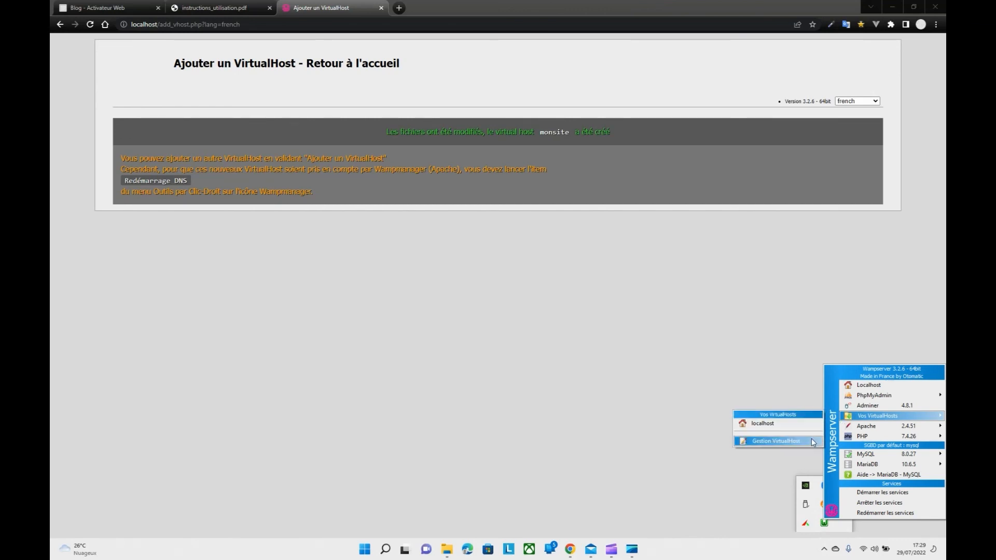
right_click(824, 522)
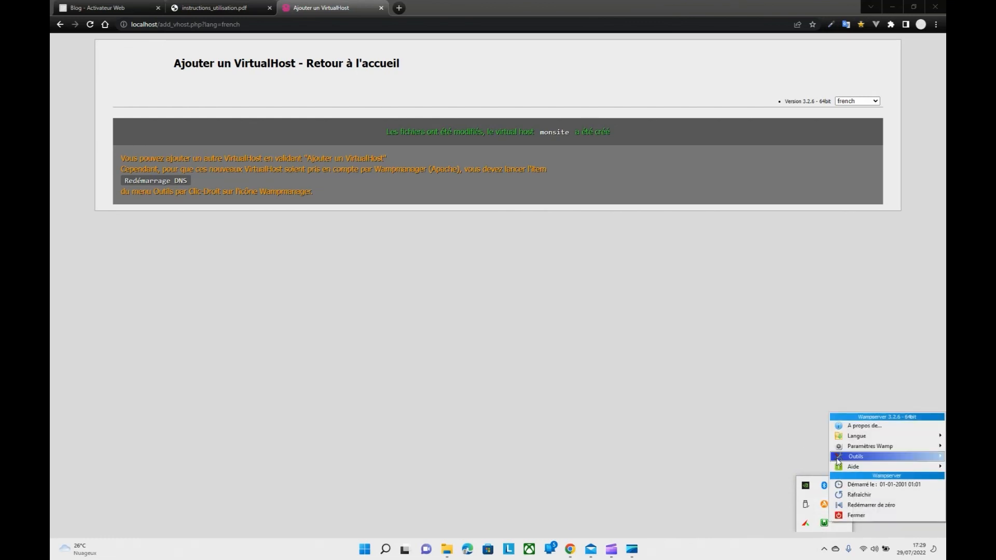
mouse_move(838, 458)
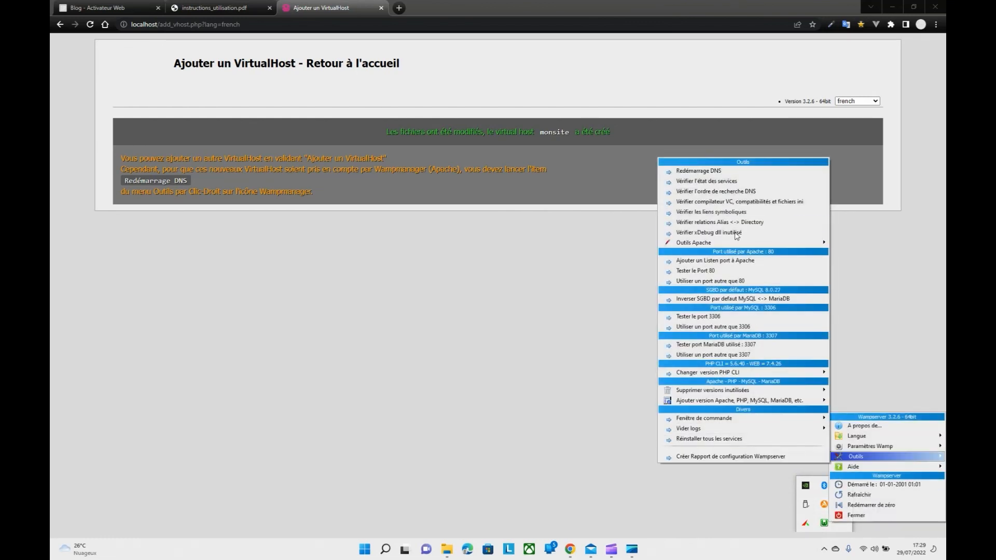
left_click(690, 171)
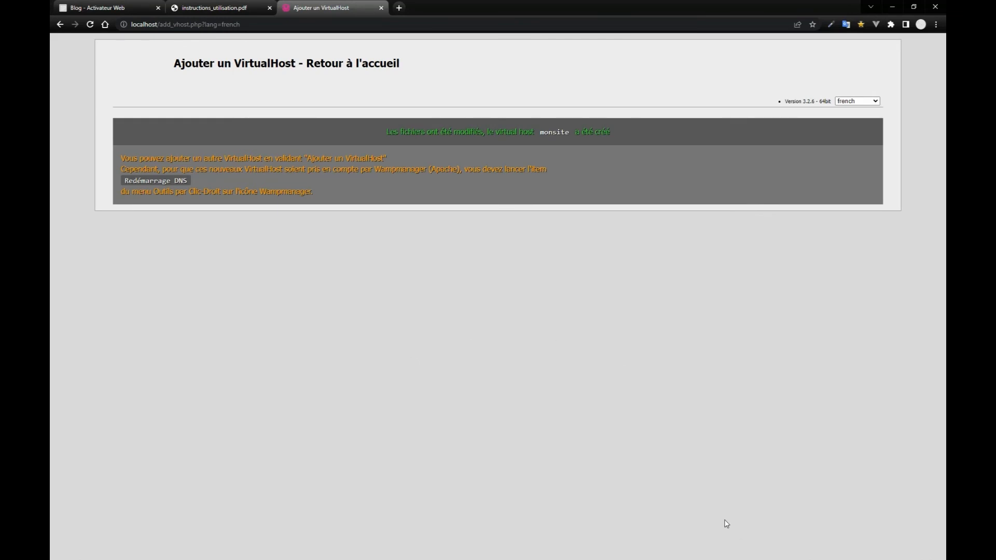
- Open the monsite virtual host from Wampmanager and examine the heading on its page
mouse_move(810, 558)
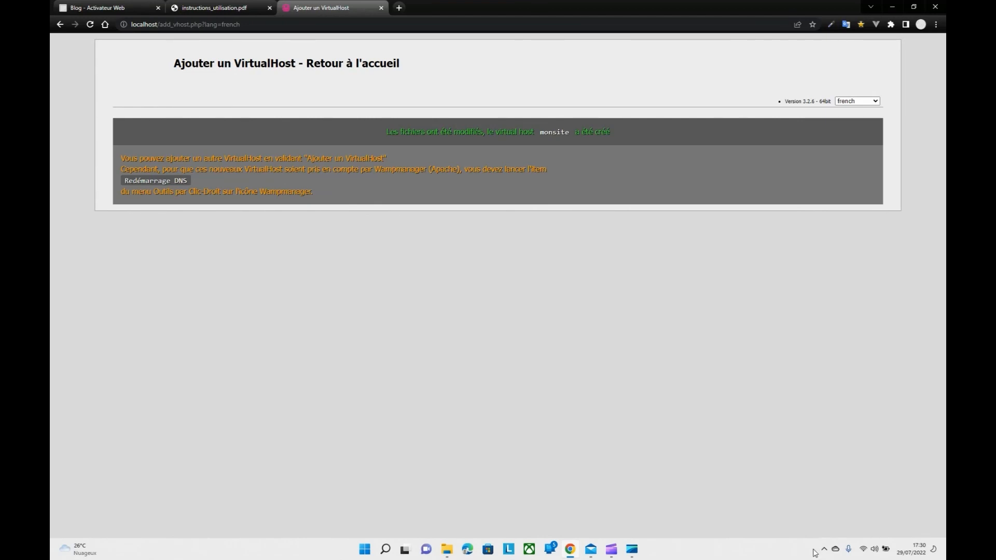
left_click(824, 549)
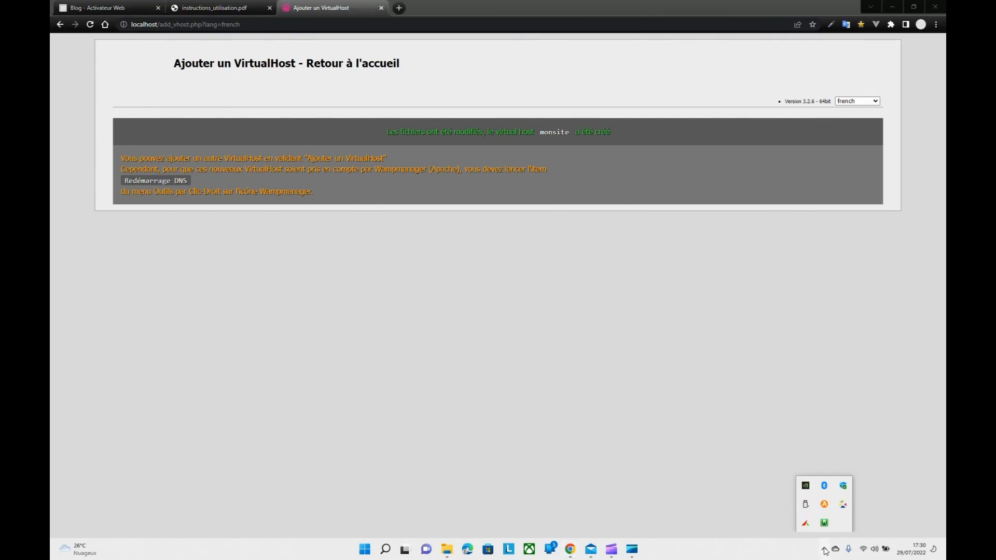
left_click(824, 525)
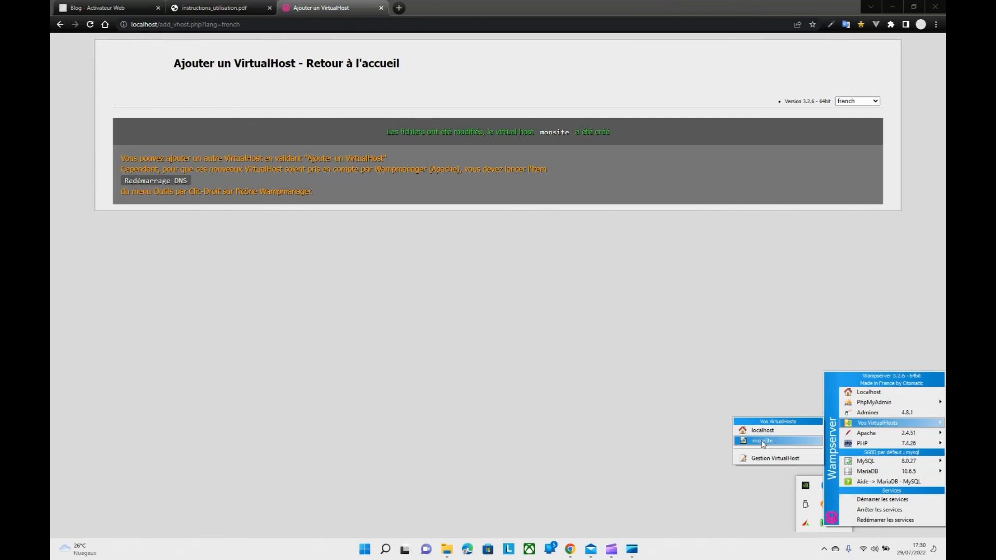
left_click(762, 441)
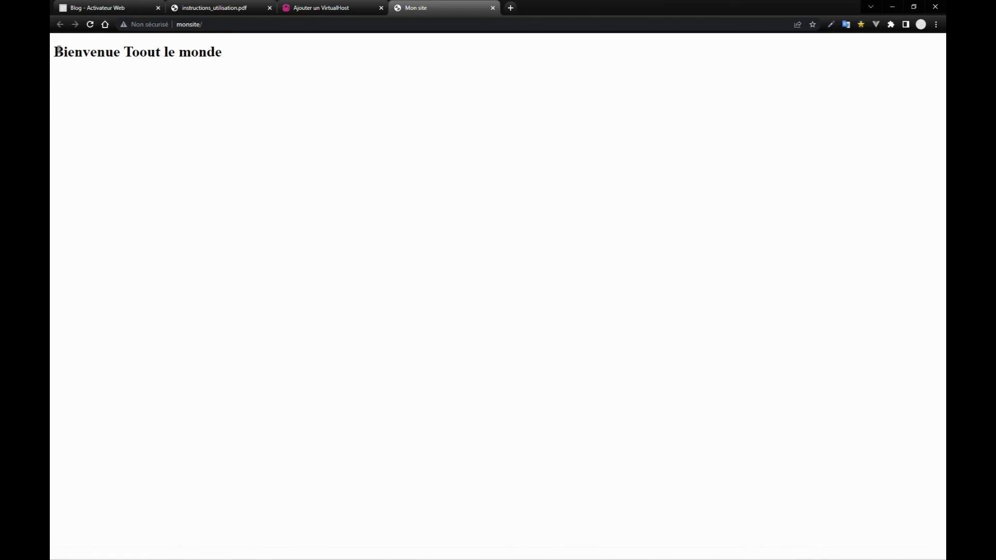
left_click_drag(58, 50, 244, 61)
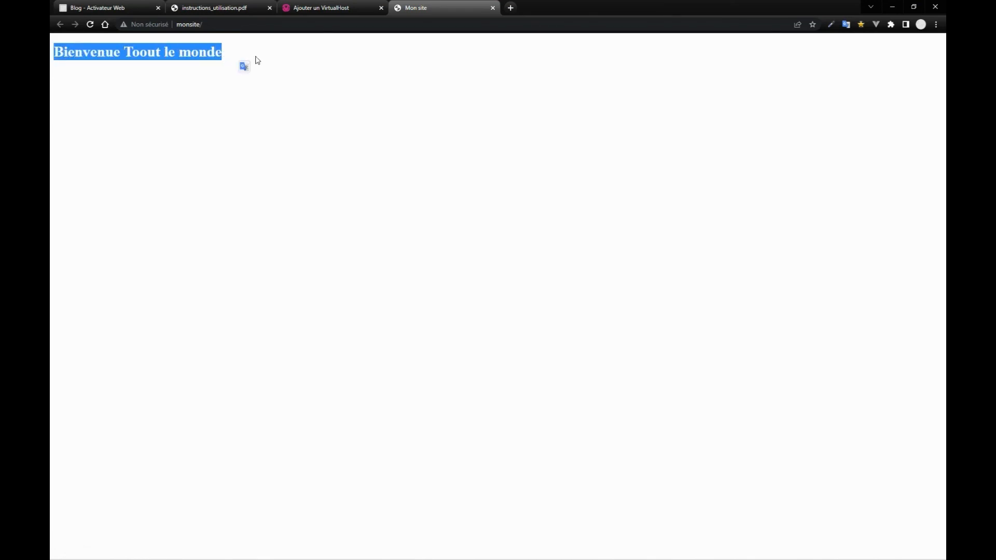
left_click(257, 60)
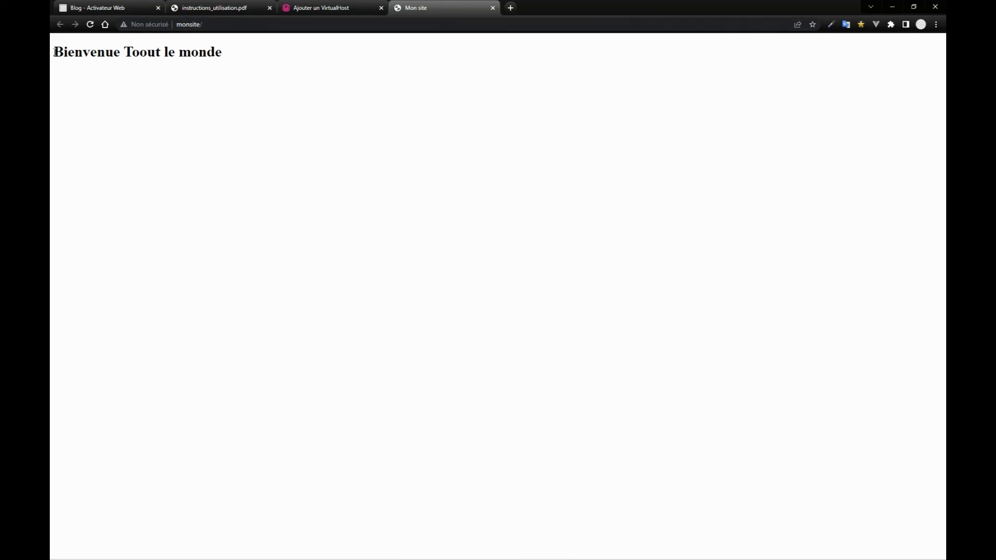
left_click_drag(55, 50, 246, 68)
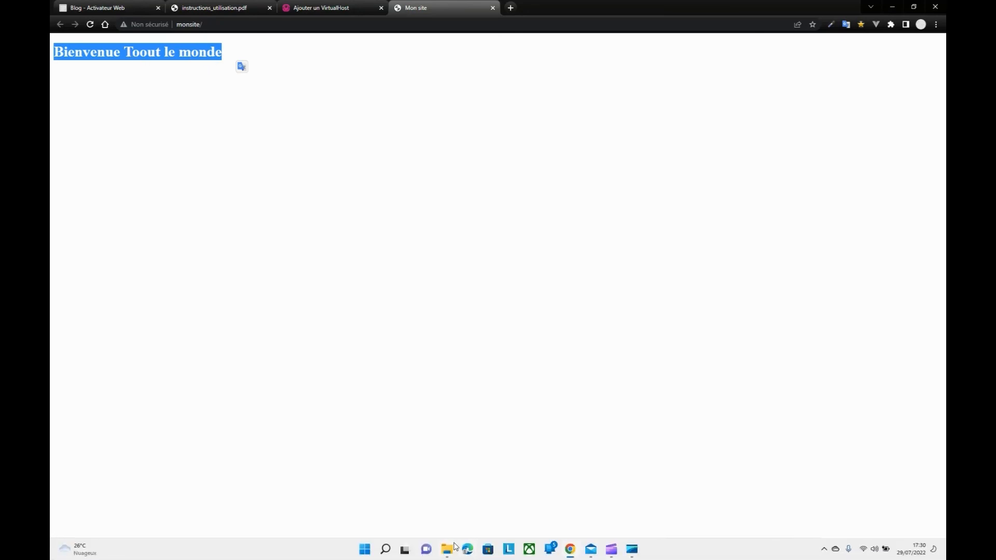
- Reopen index.html in Visual Studio Code, correct its h1 heading to "Bienvenue Tout le monde", and save the file
mouse_move(453, 554)
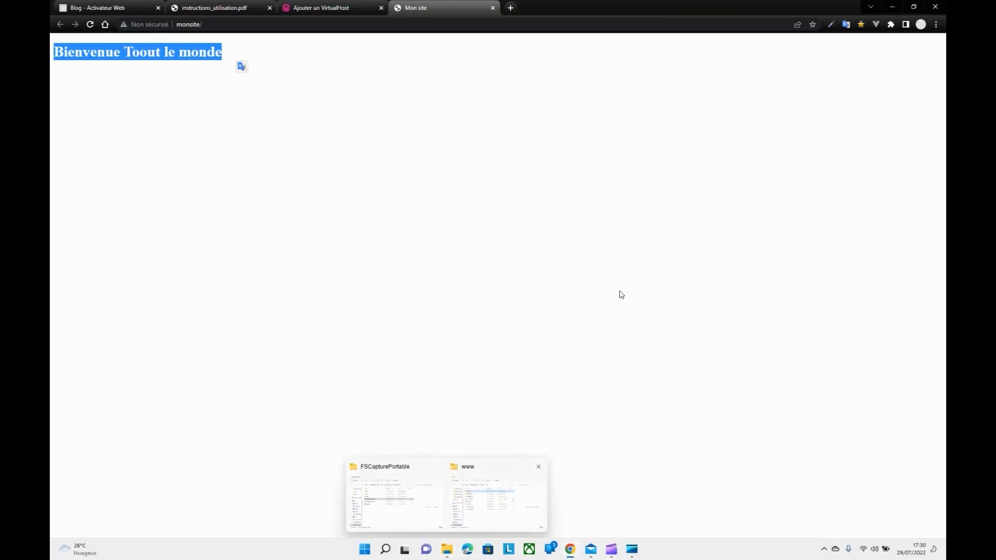
left_click(892, 7)
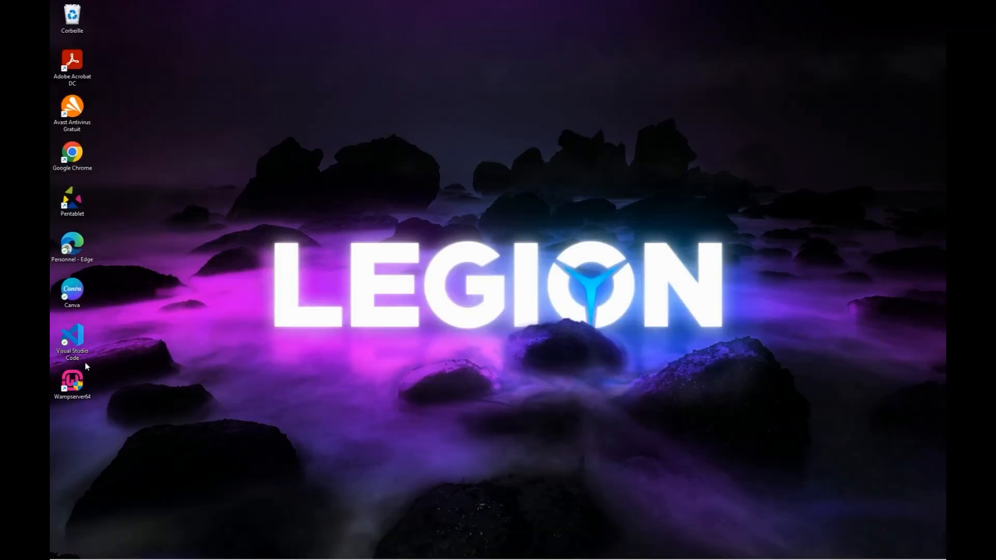
double_click(75, 342)
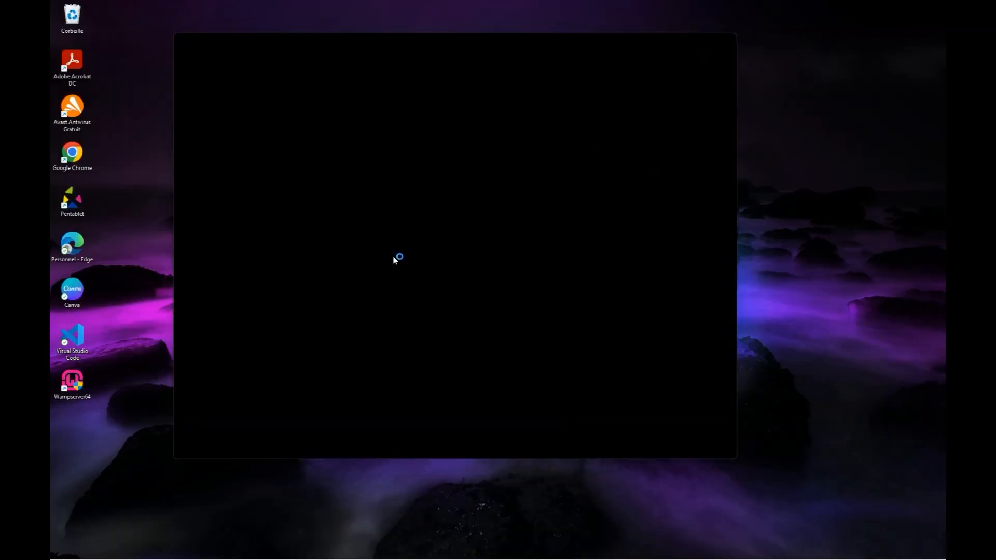
left_click(227, 78)
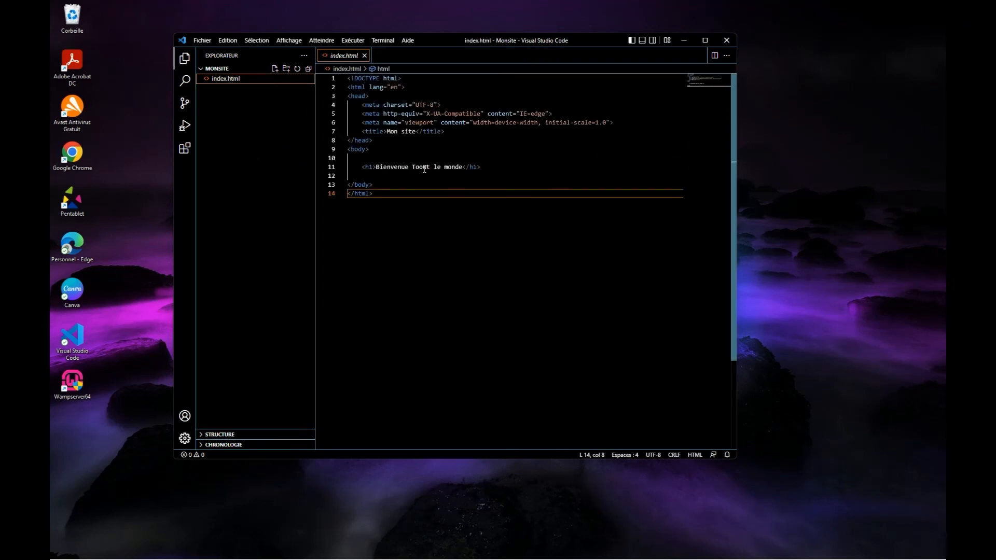
left_click(422, 169)
key("BackSpace")
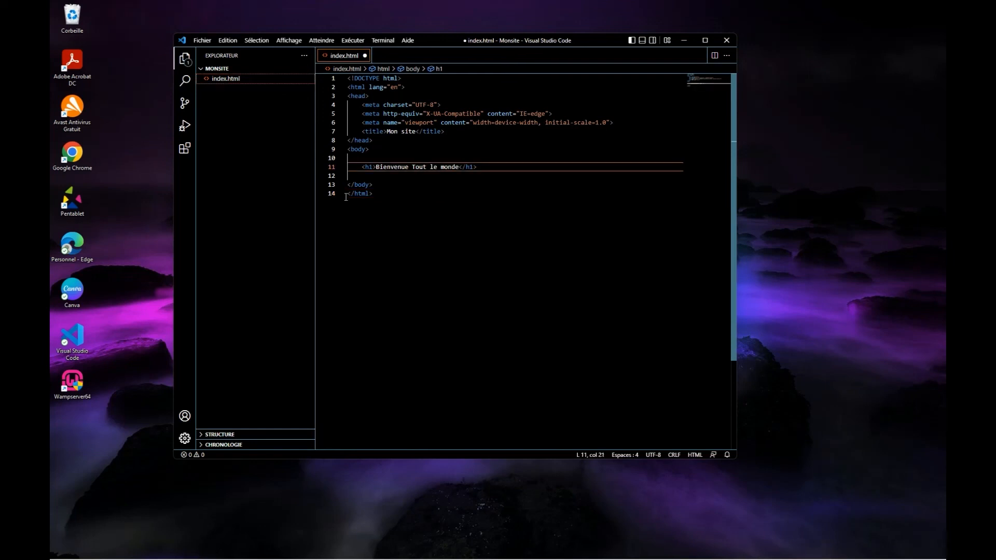
left_click(202, 41)
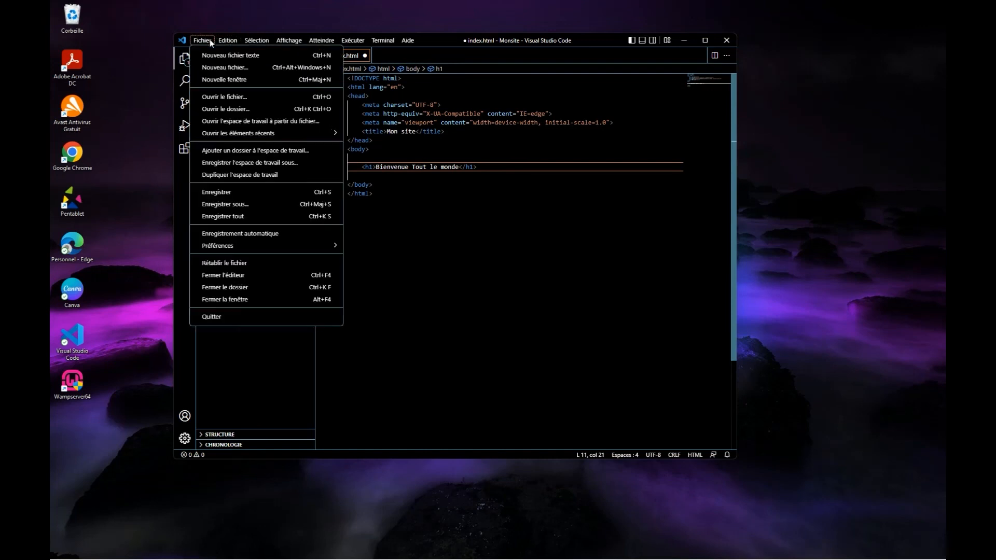
left_click(213, 193)
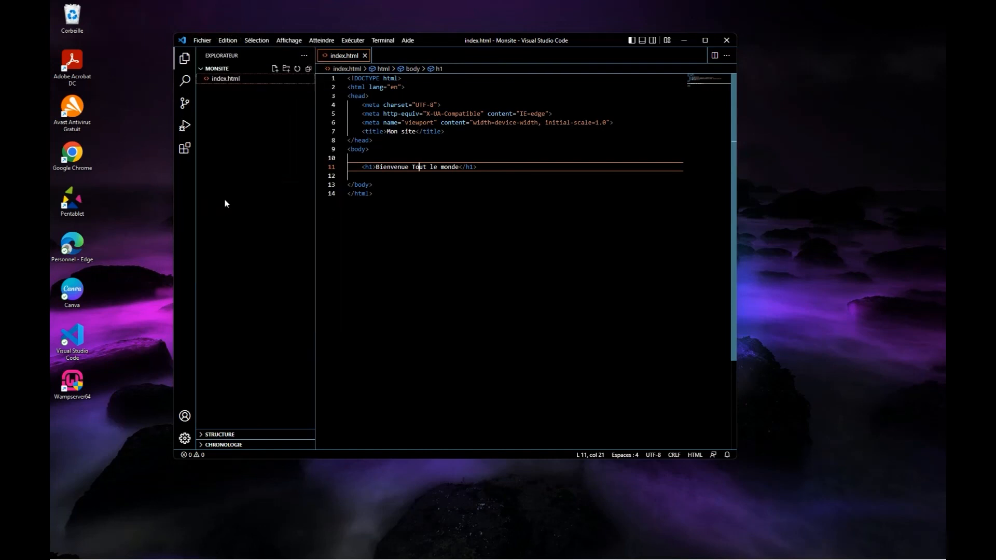
- Minimise Visual Studio Code, return to Chrome, and reload the monsite page
left_click(682, 41)
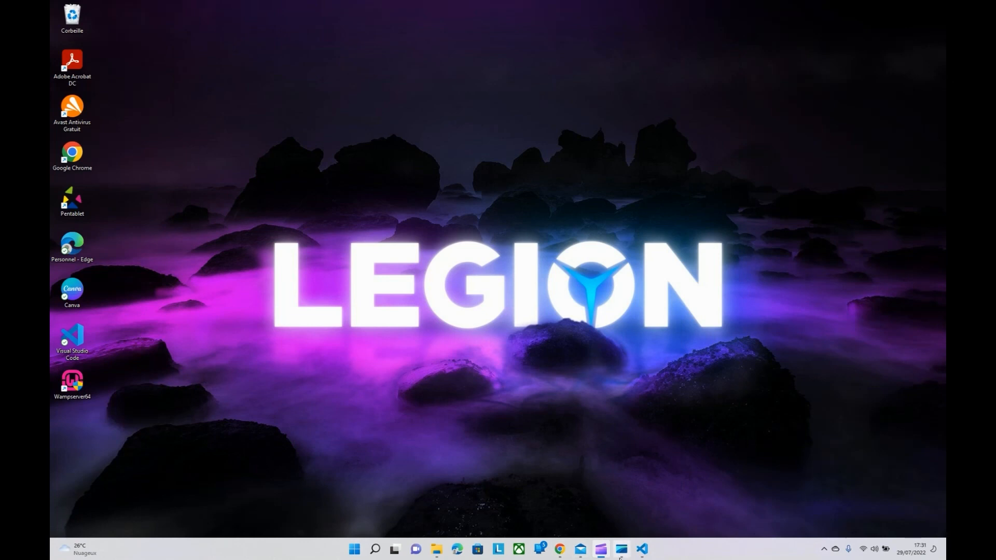
left_click(559, 549)
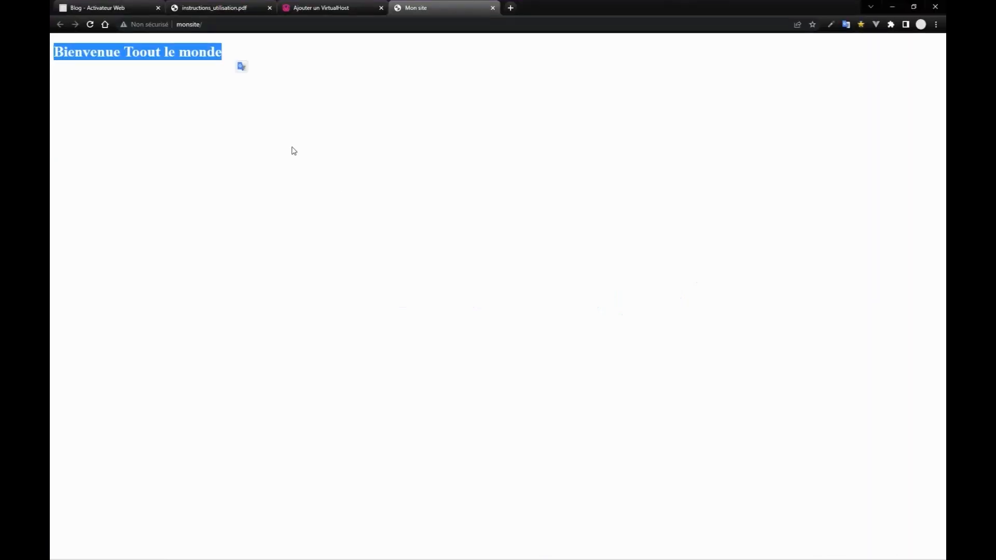
left_click(89, 25)
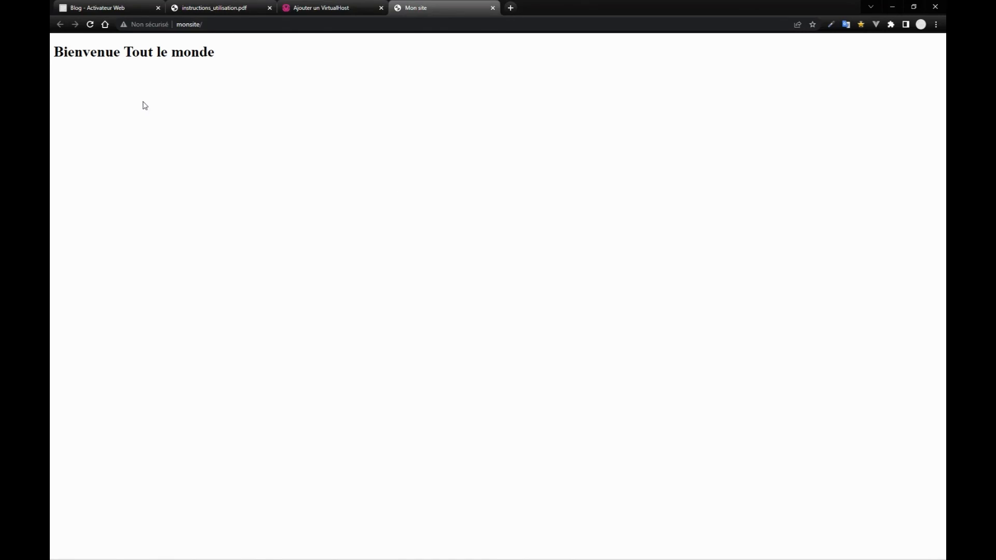
- Bring up the Activateur Web home page already open in the browser
mouse_move(567, 558)
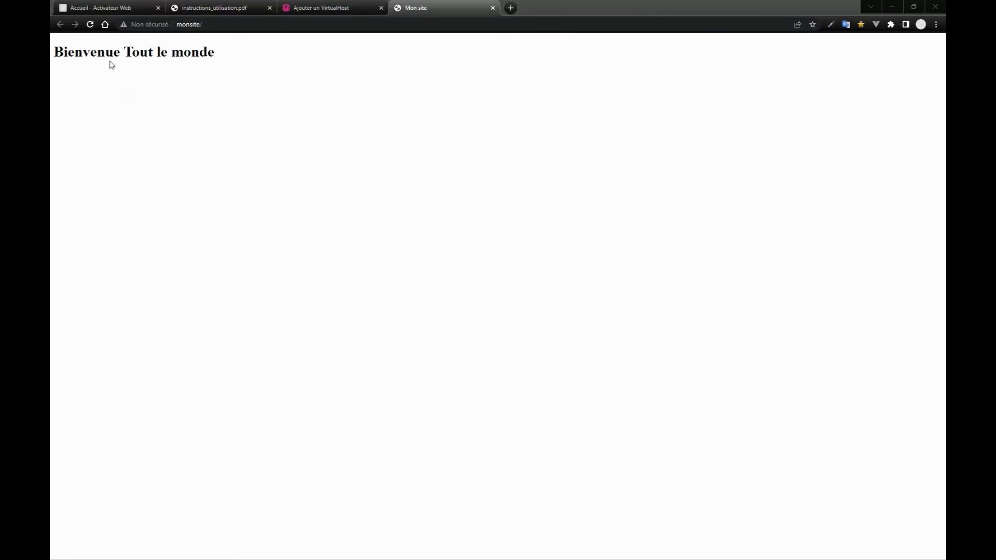
left_click(108, 8)
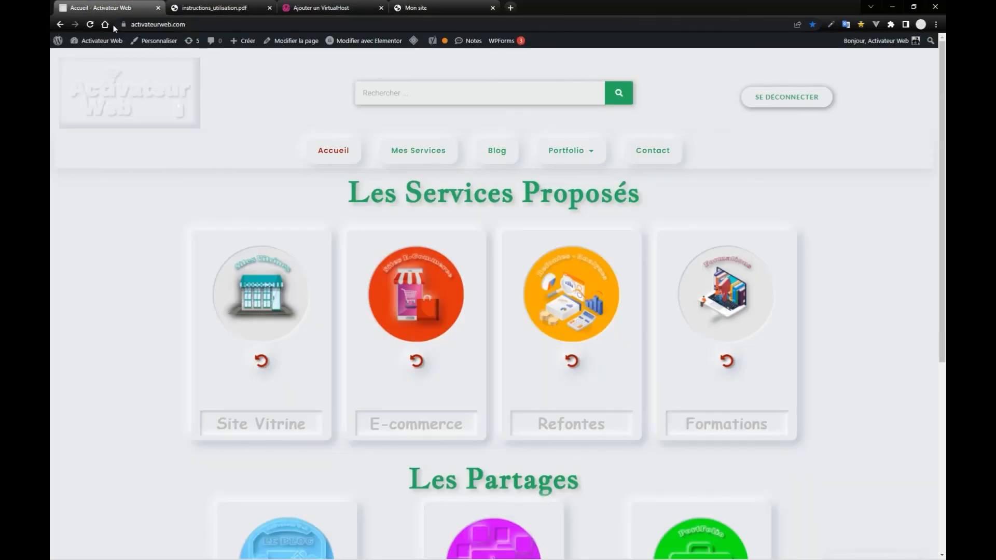